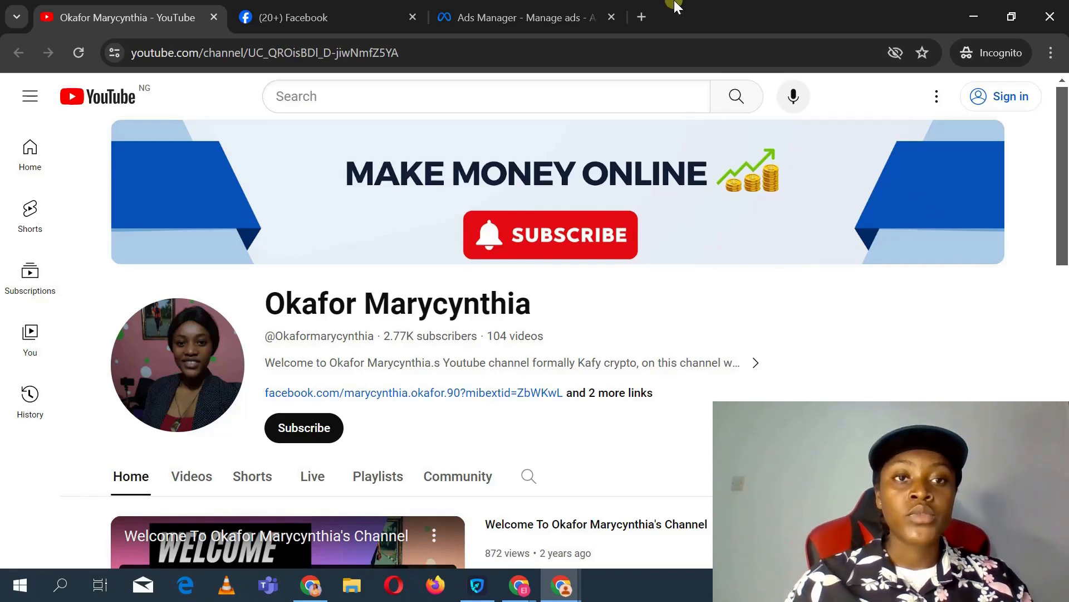
mouse_move(275, 16)
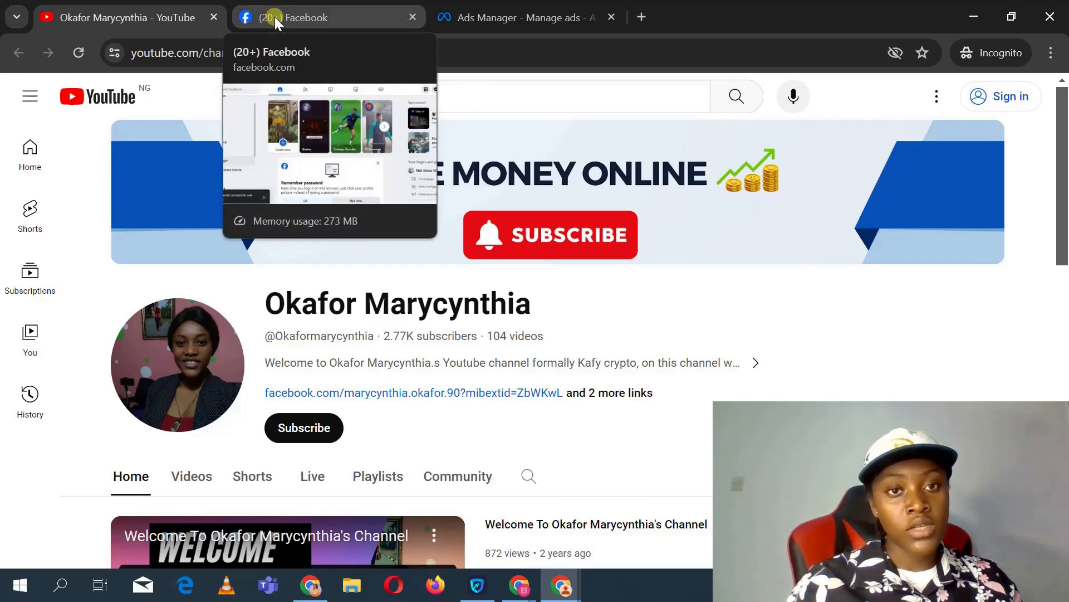
click(275, 17)
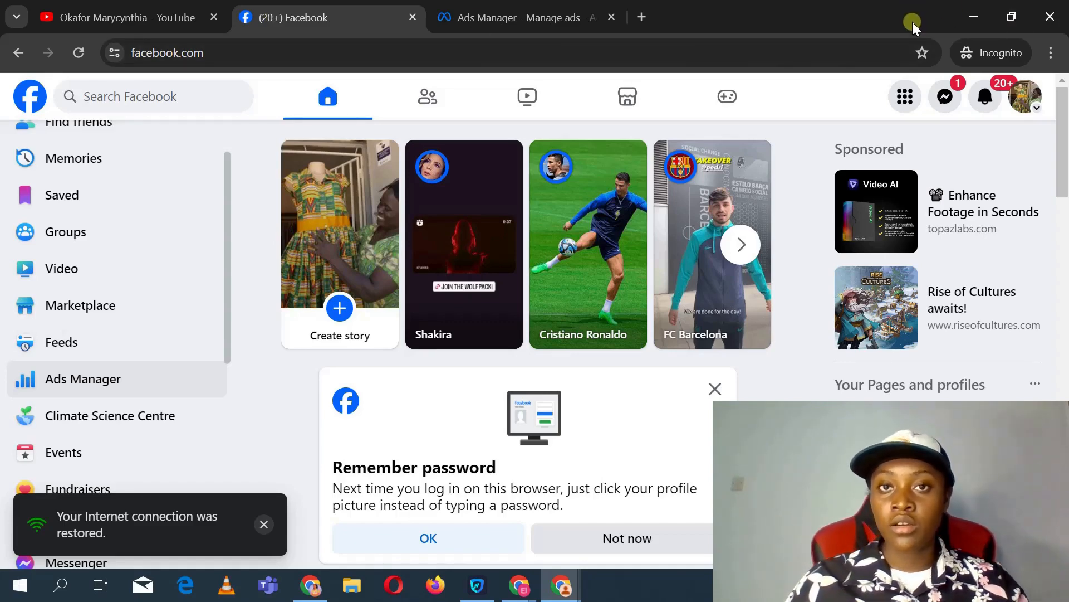
click(959, 12)
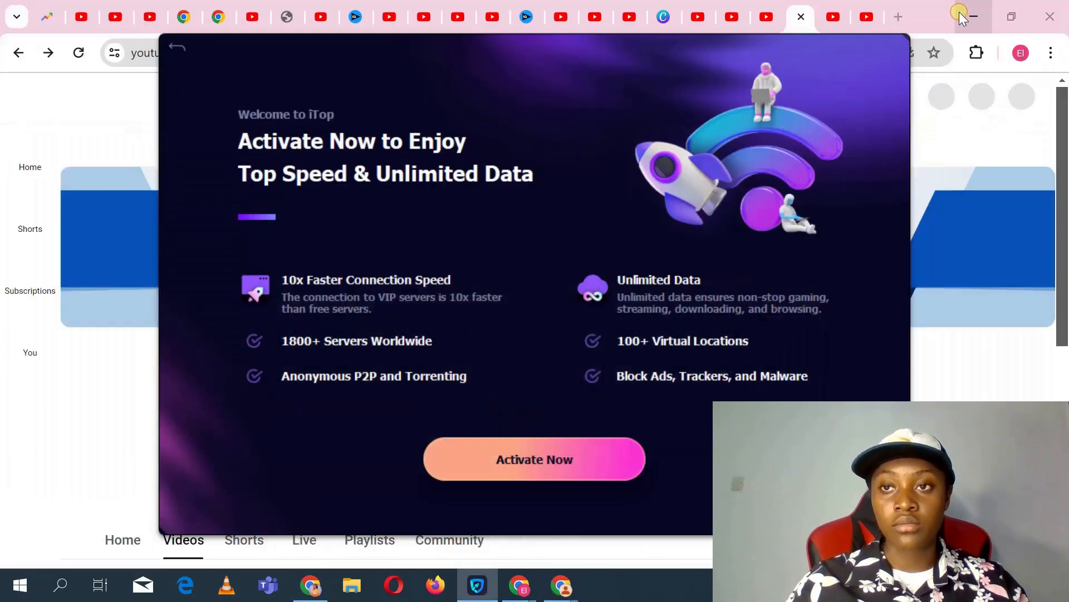
click(963, 12)
click(971, 15)
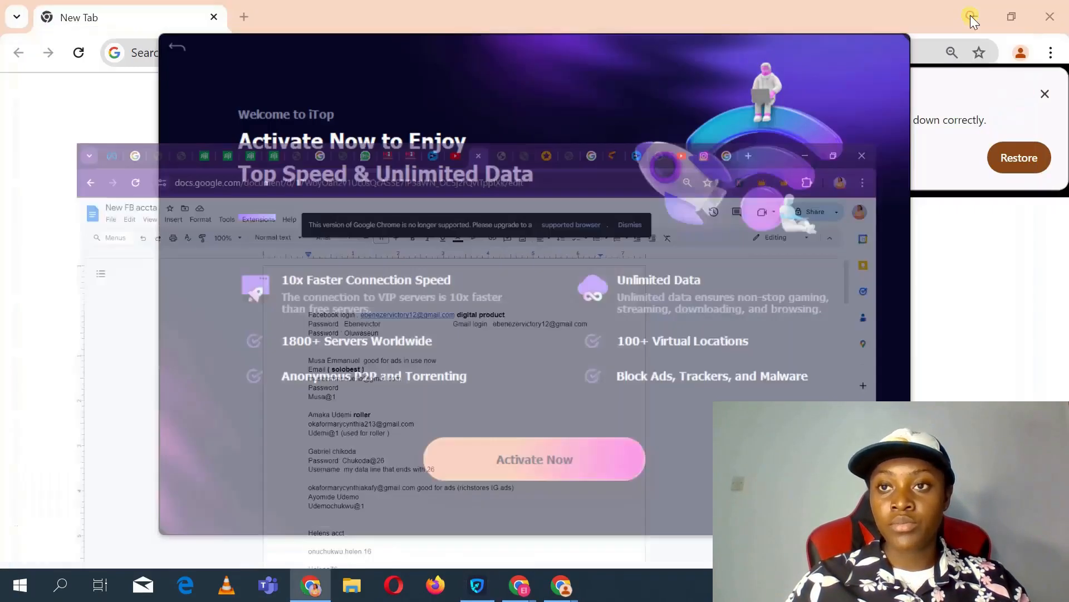
click(970, 15)
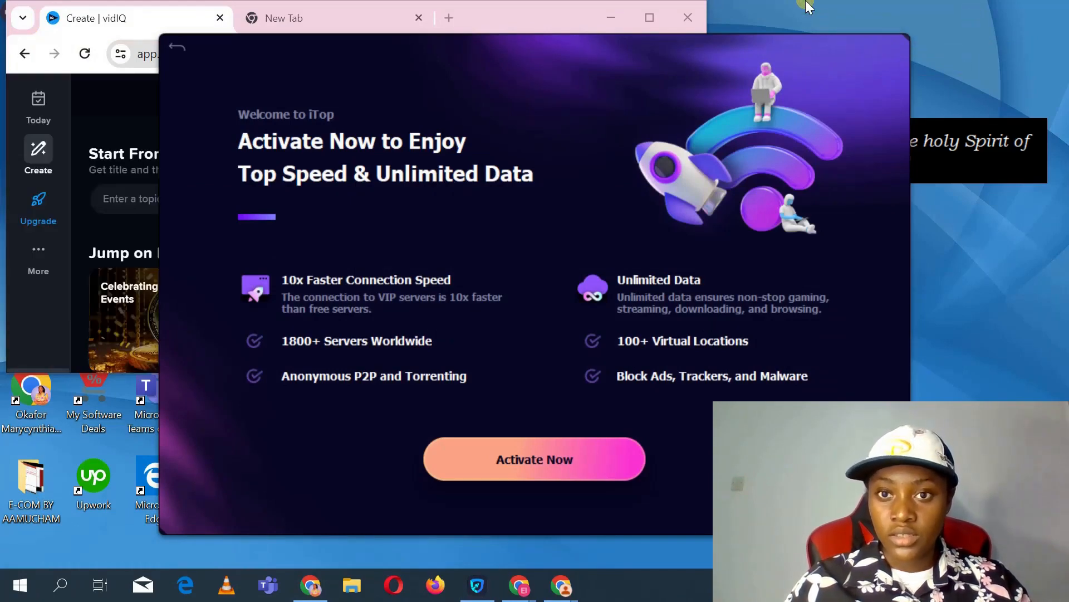
click(619, 82)
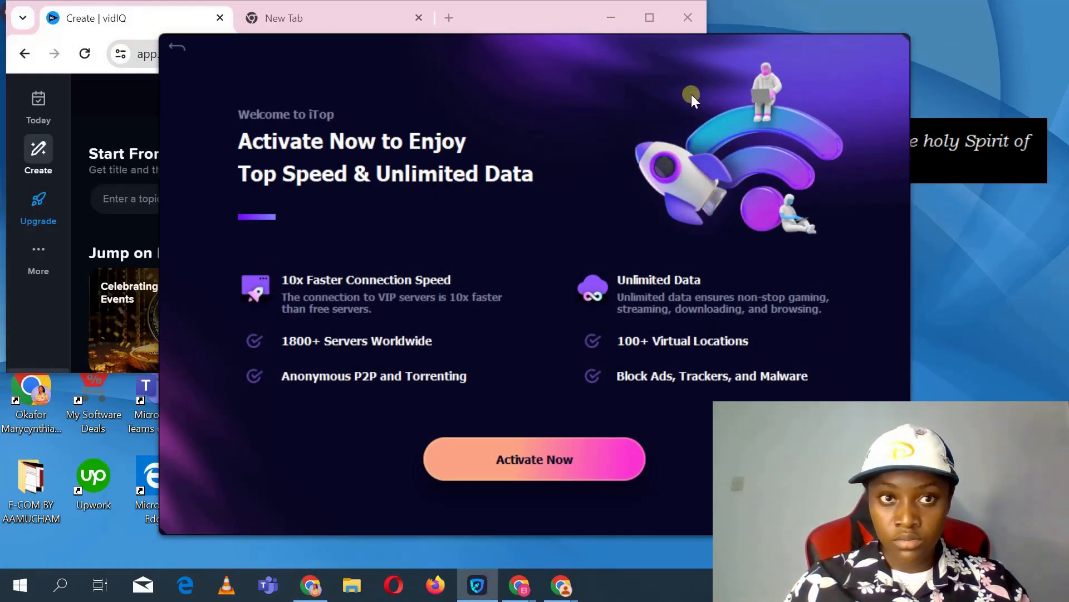
Step: Dismiss the iTop VPN promotion, close the VPN app window and minimize the vidIQ browser window
click(179, 47)
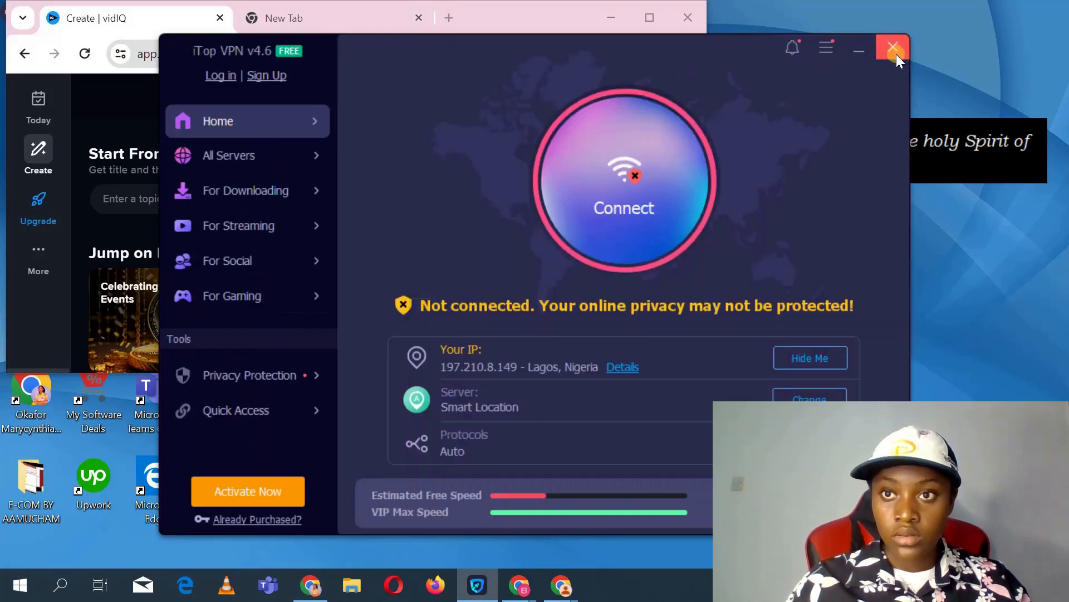
click(894, 48)
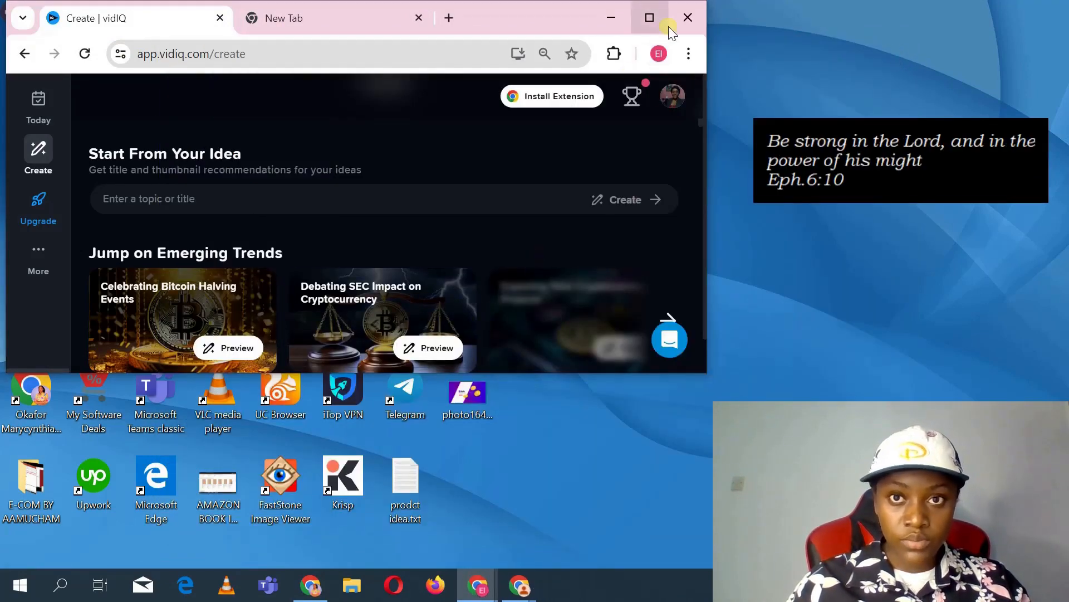
click(614, 20)
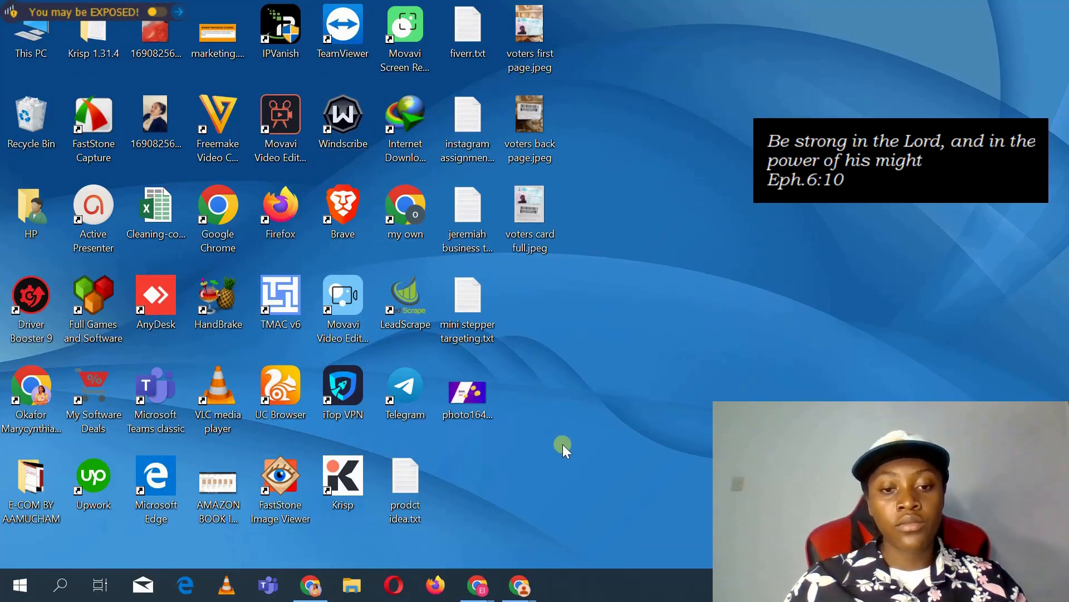
Step: Bring up the Google Docs account notes, then return to the incognito Facebook window
click(309, 588)
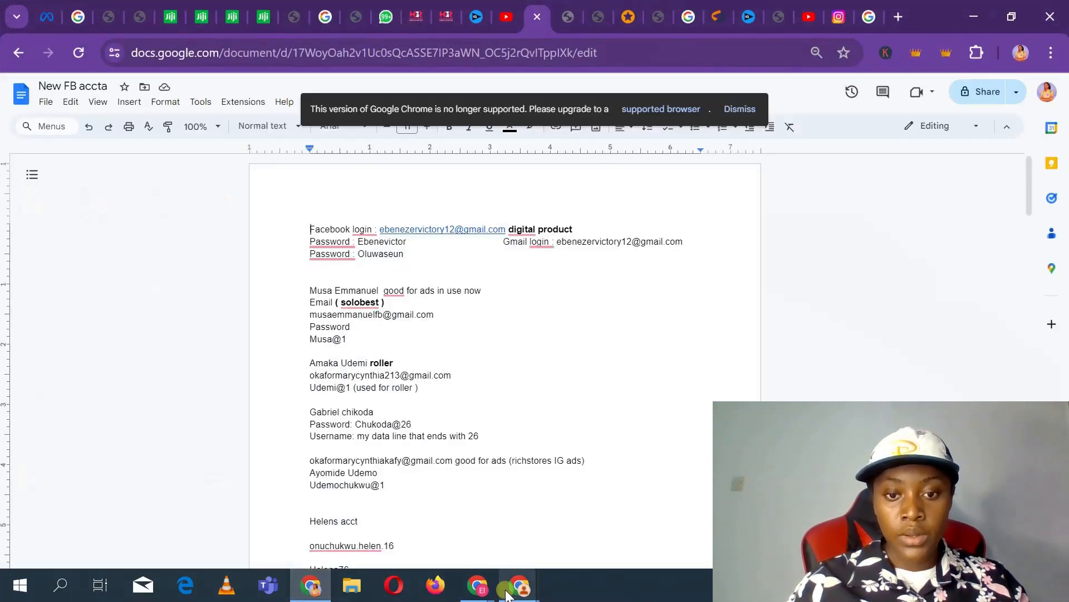
mouse_move(519, 585)
click(563, 522)
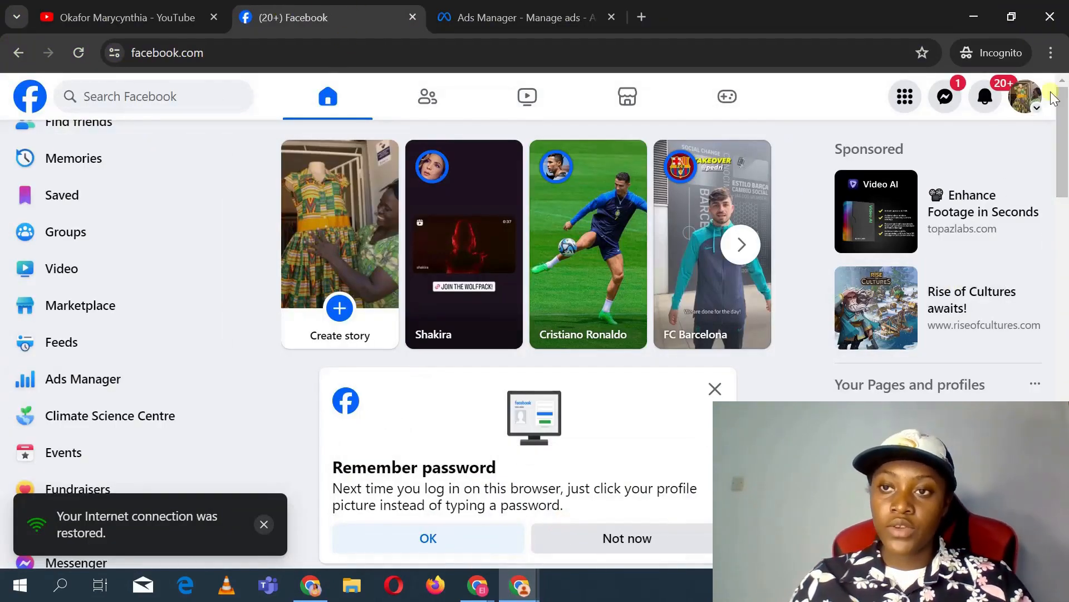
Step: Open the profile menu to check the logged-in account and scroll the Facebook sidebar
click(1030, 100)
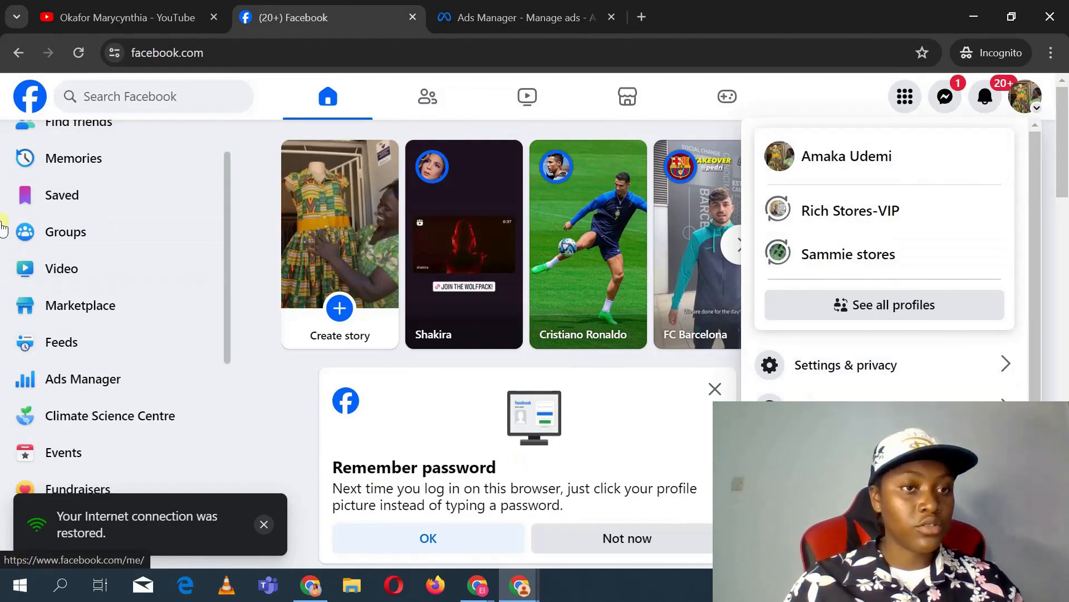
scroll(88, 290, up, 1)
scroll(84, 282, down, 5)
scroll(88, 293, up, 3)
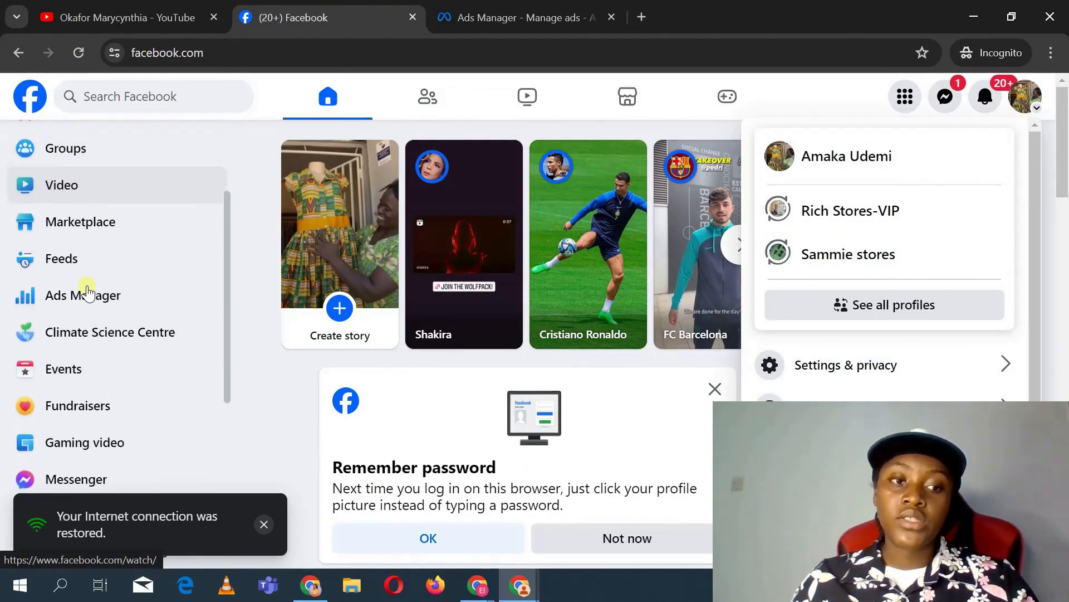
Step: Open Ads Manager from the Facebook home sidebar
click(171, 206)
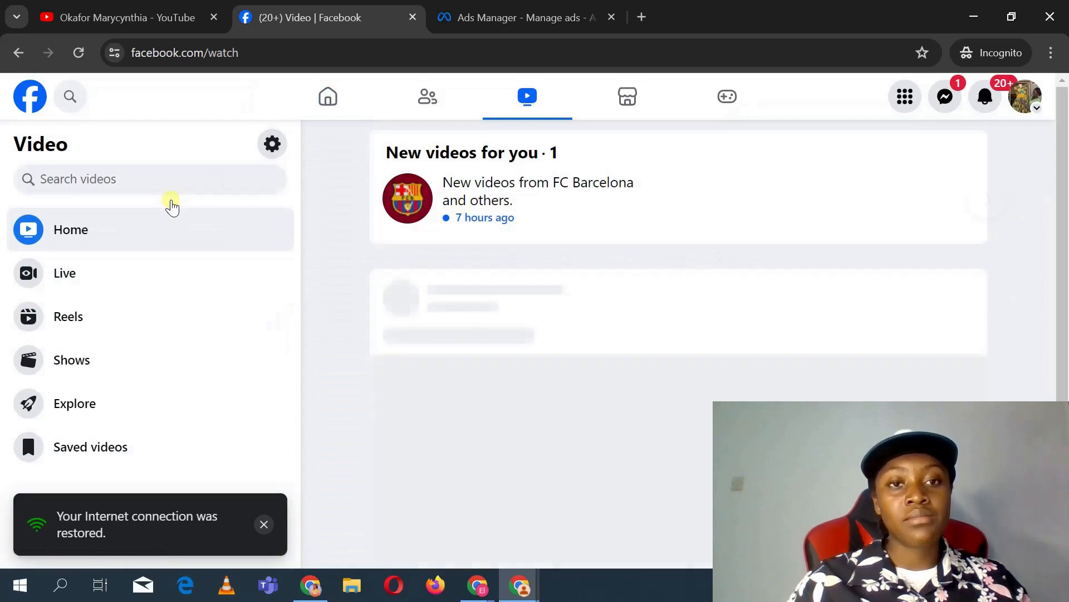
click(305, 91)
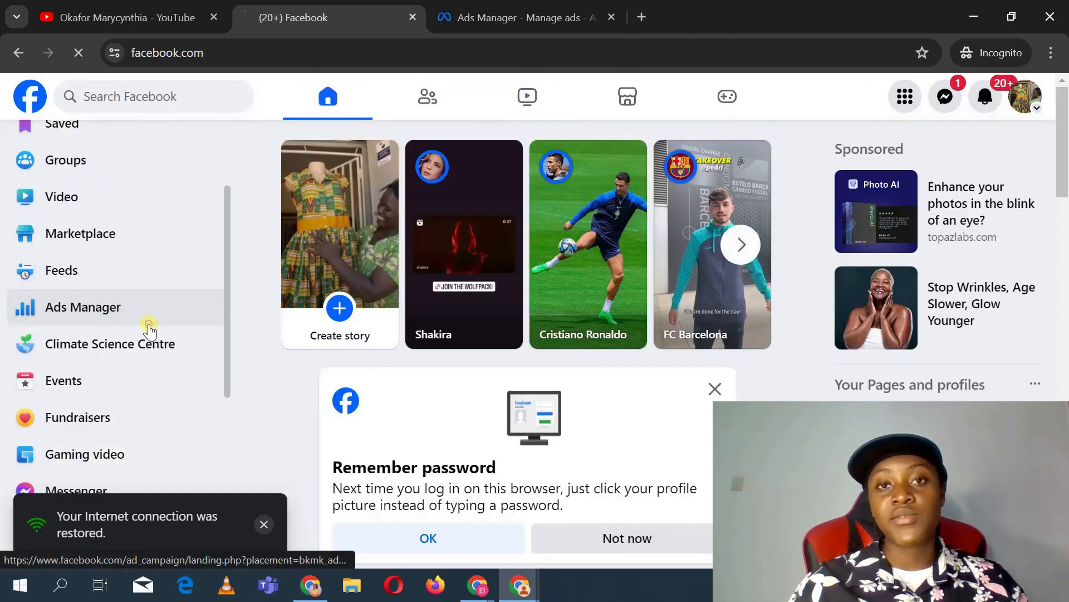
click(148, 329)
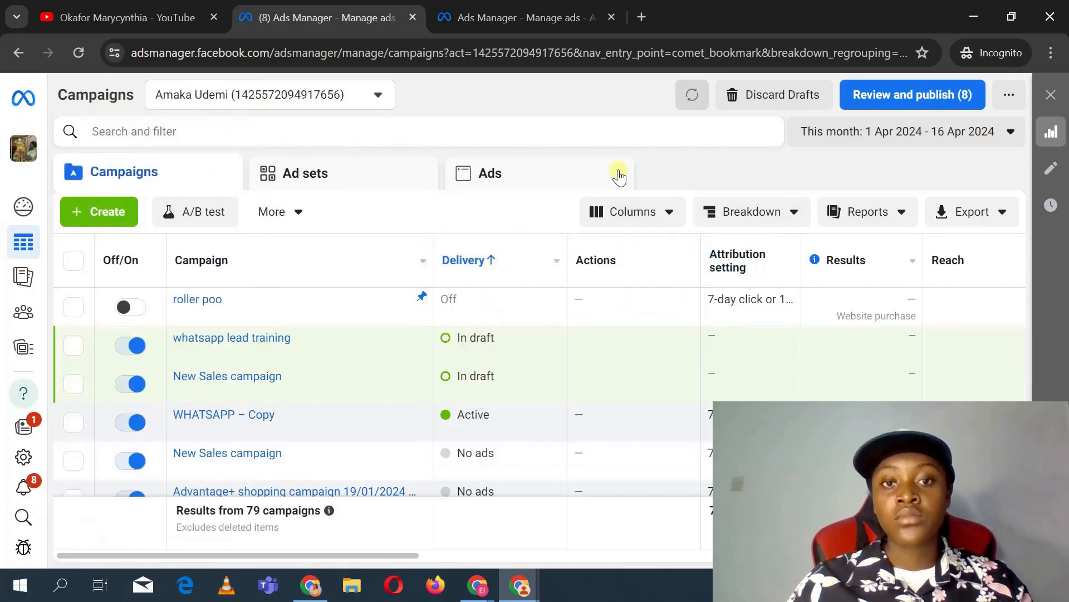
Step: Scroll through the list of existing campaigns in Ads Manager
mouse_move(23, 313)
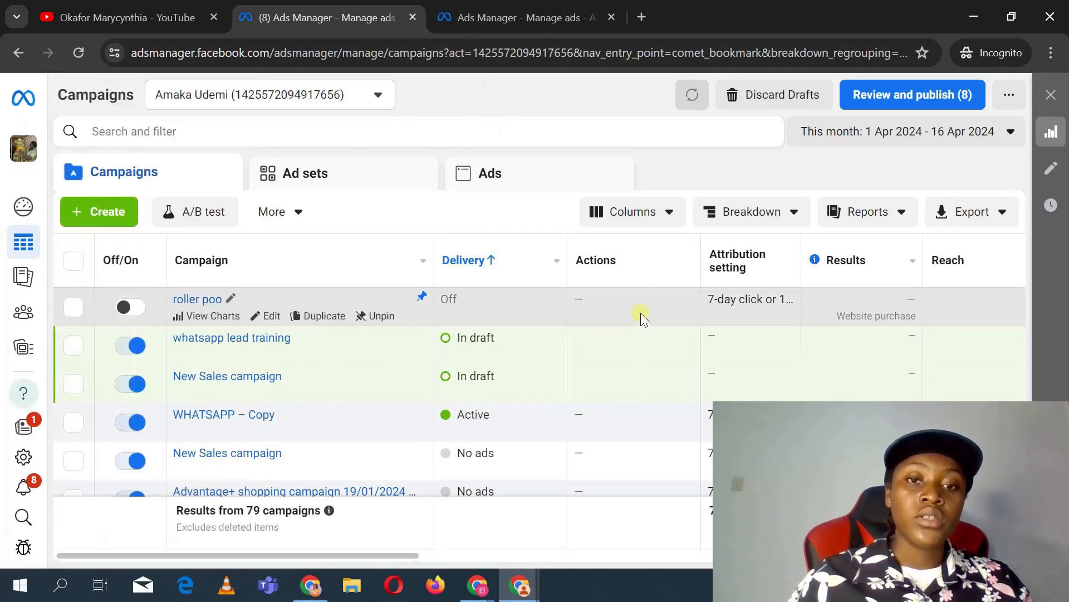
scroll(506, 383, down, 4)
scroll(507, 384, up, 3)
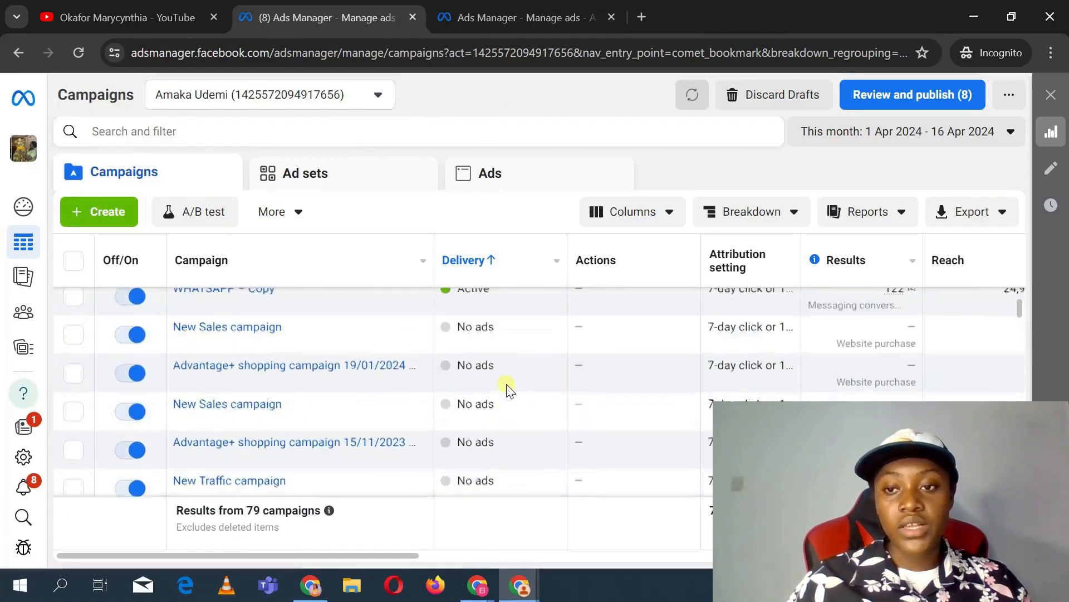
scroll(507, 387, down, 3)
scroll(507, 387, up, 5)
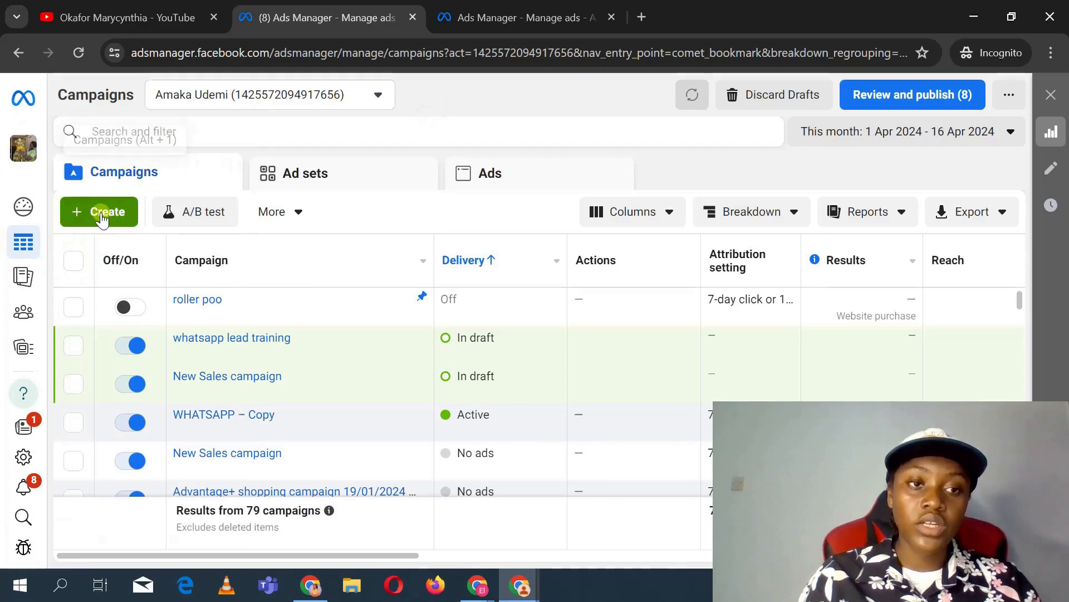
Step: Start a new campaign and choose Sales as the campaign objective
click(103, 215)
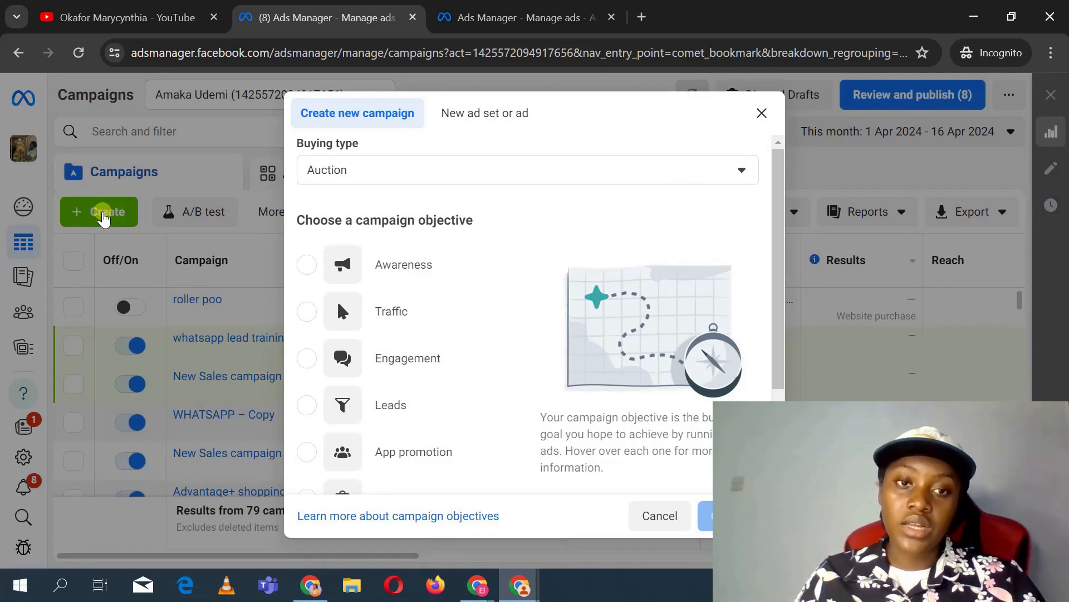
mouse_move(346, 268)
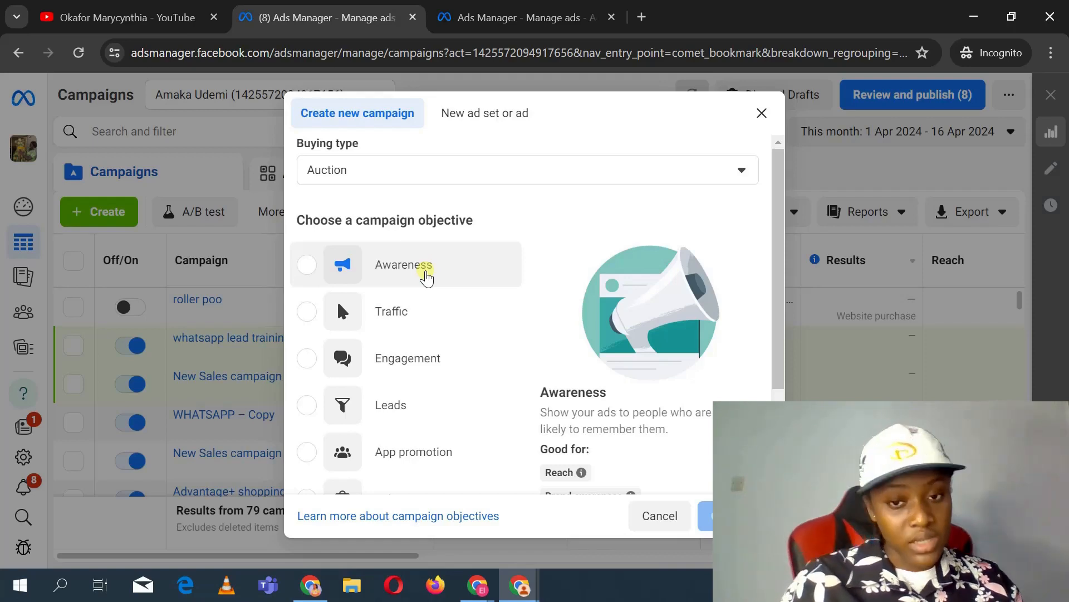
scroll(648, 385, down, 2)
scroll(648, 384, up, 2)
mouse_move(352, 220)
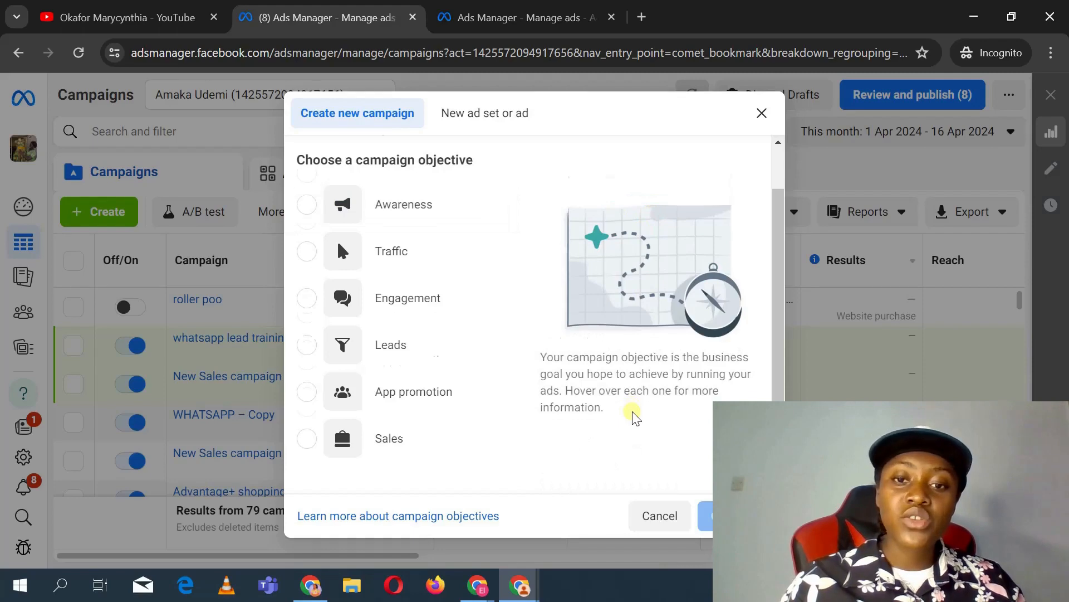
scroll(634, 415, down, 1)
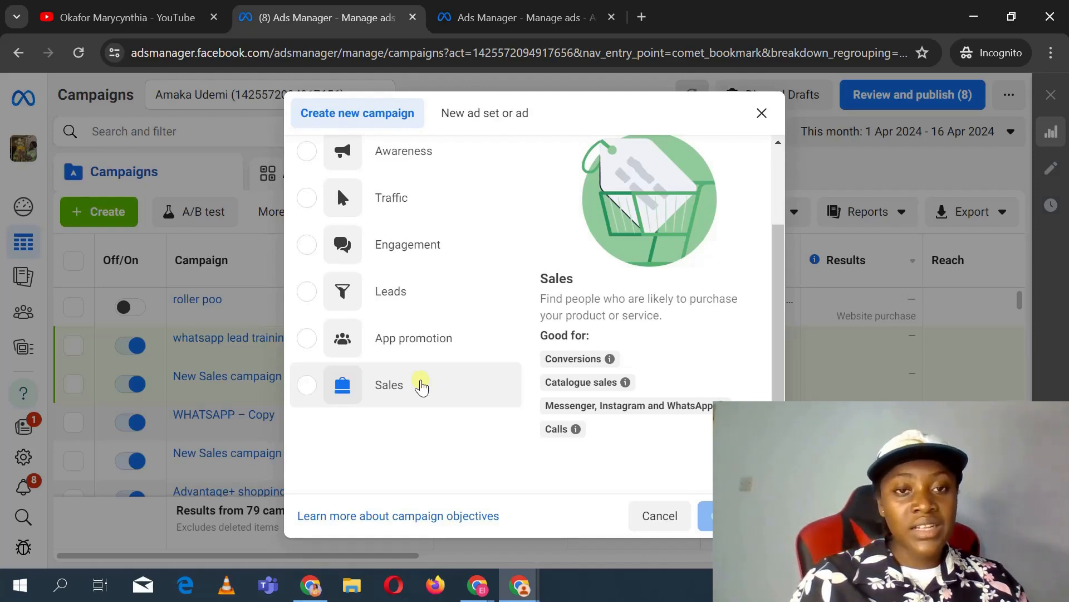
scroll(421, 386, up, 3)
scroll(421, 386, down, 4)
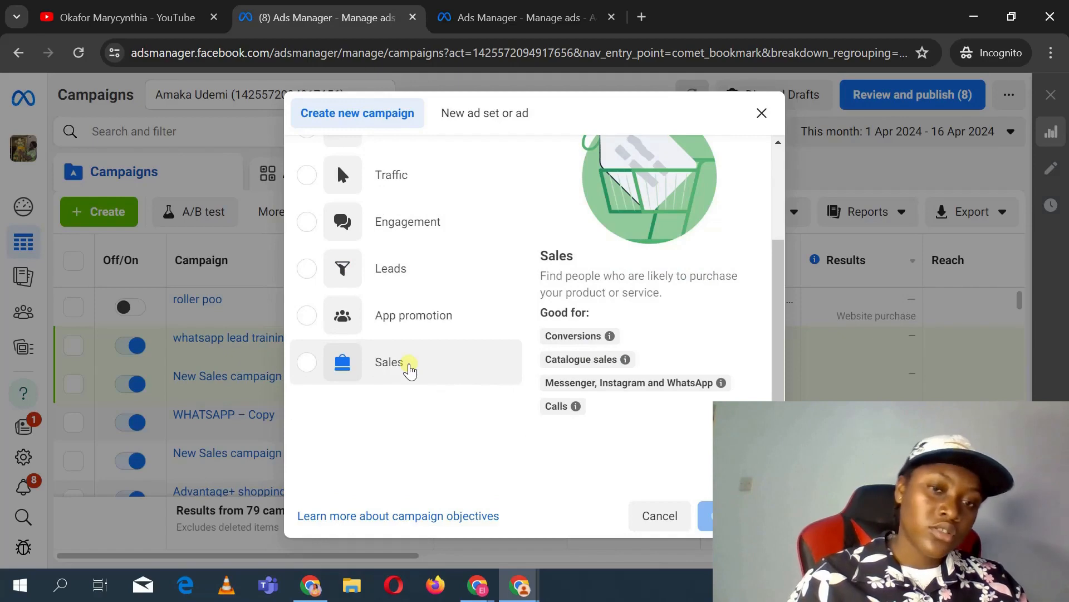
scroll(433, 255, up, 2)
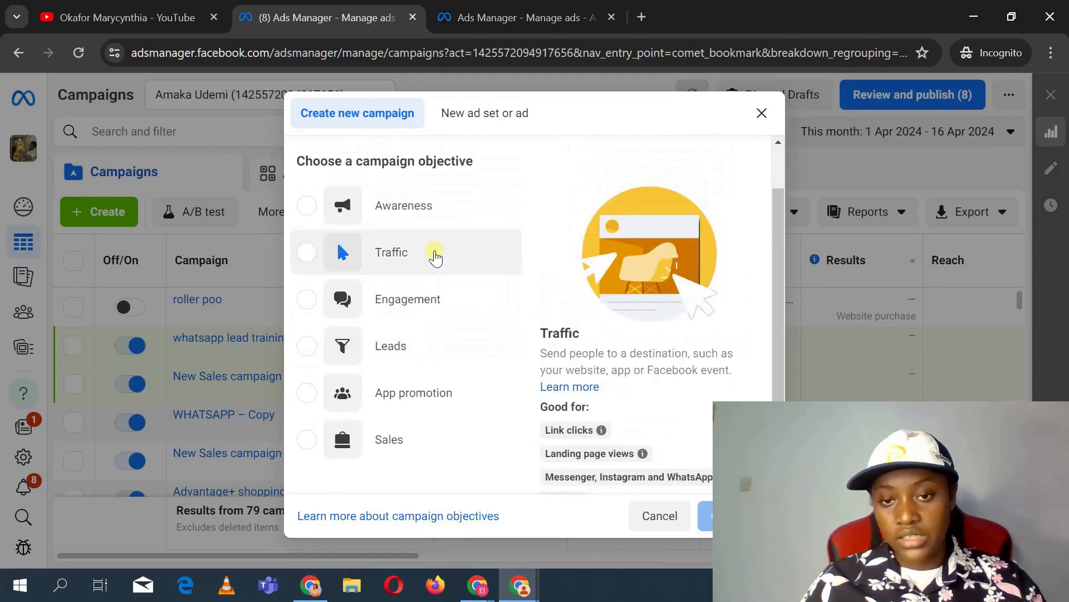
scroll(435, 256, down, 2)
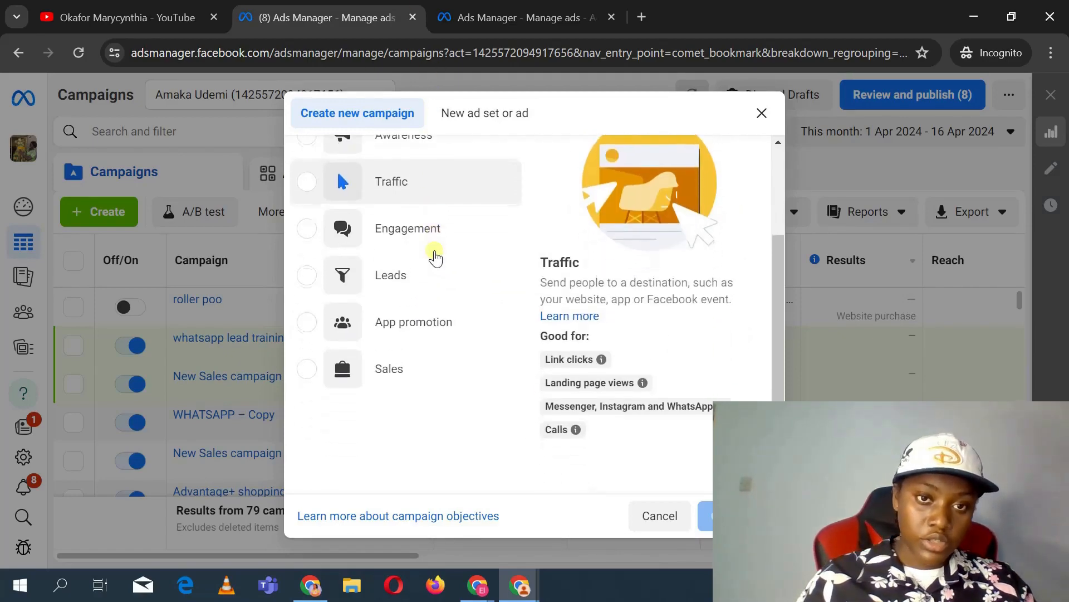
scroll(433, 255, up, 1)
scroll(434, 255, down, 1)
click(442, 379)
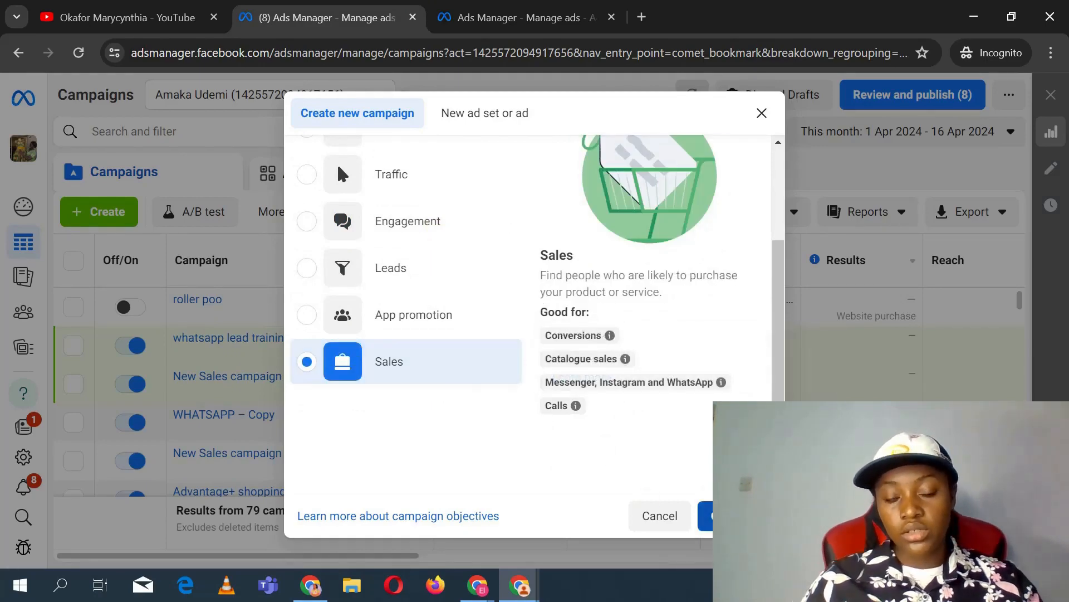
Step: Continue and choose the Manual sales campaign setup
click(706, 515)
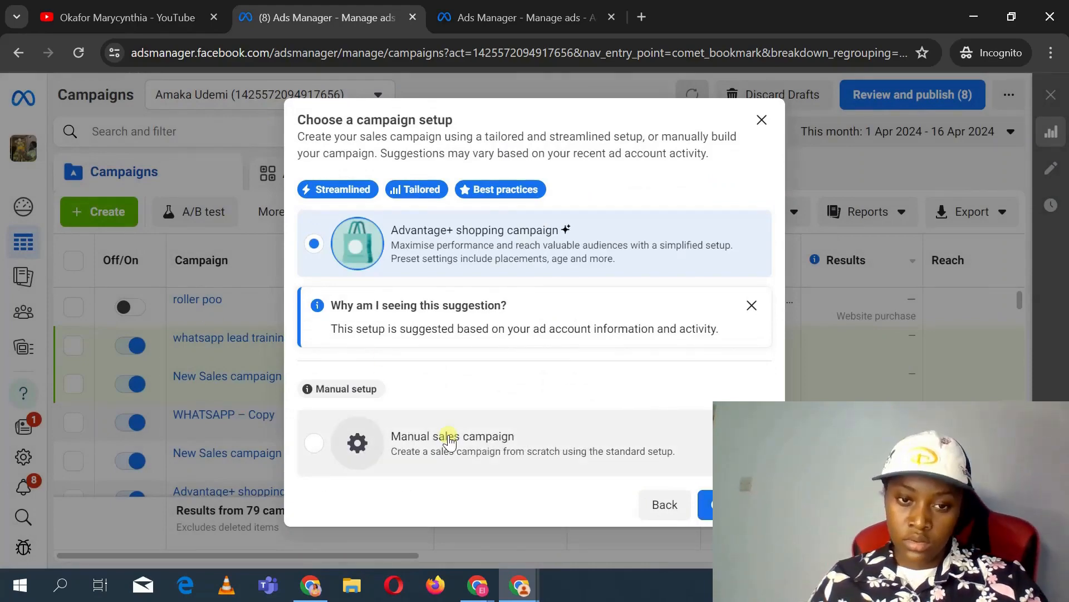
click(449, 443)
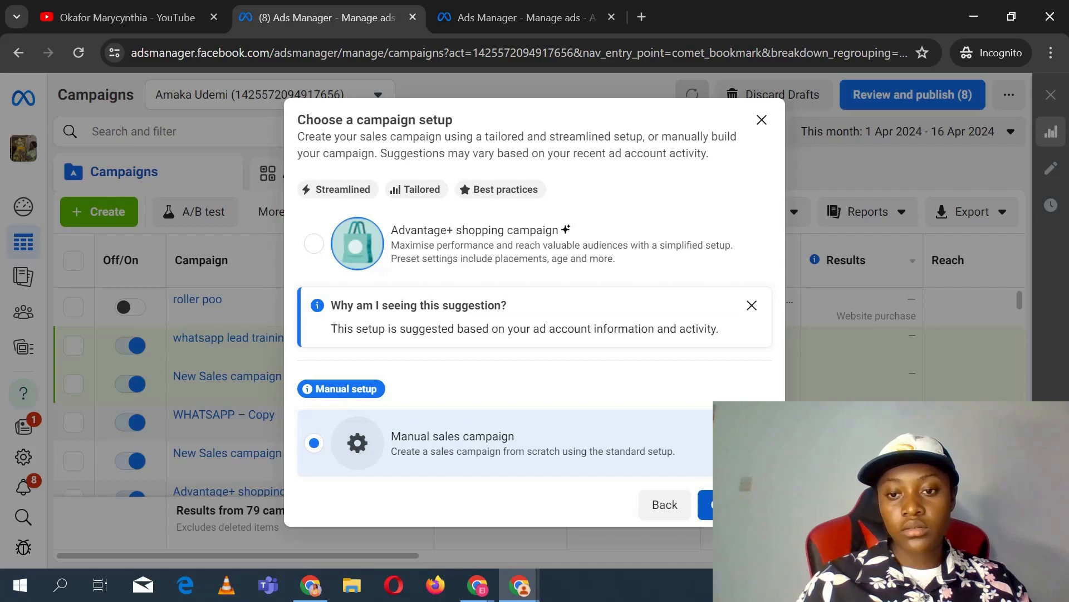
click(735, 505)
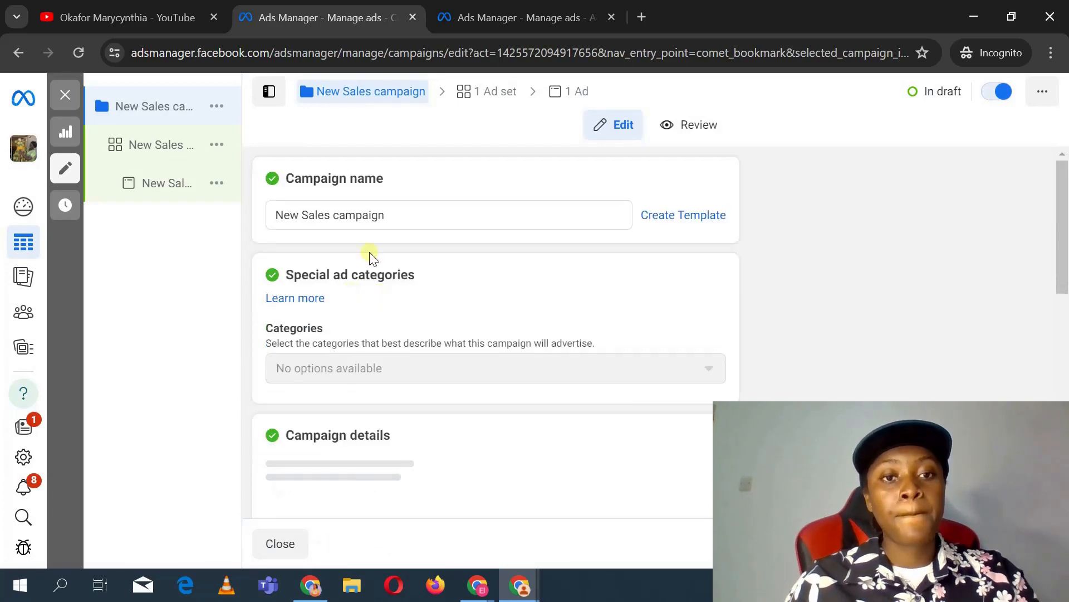
Step: Rename the campaign as training
triple_click(347, 211)
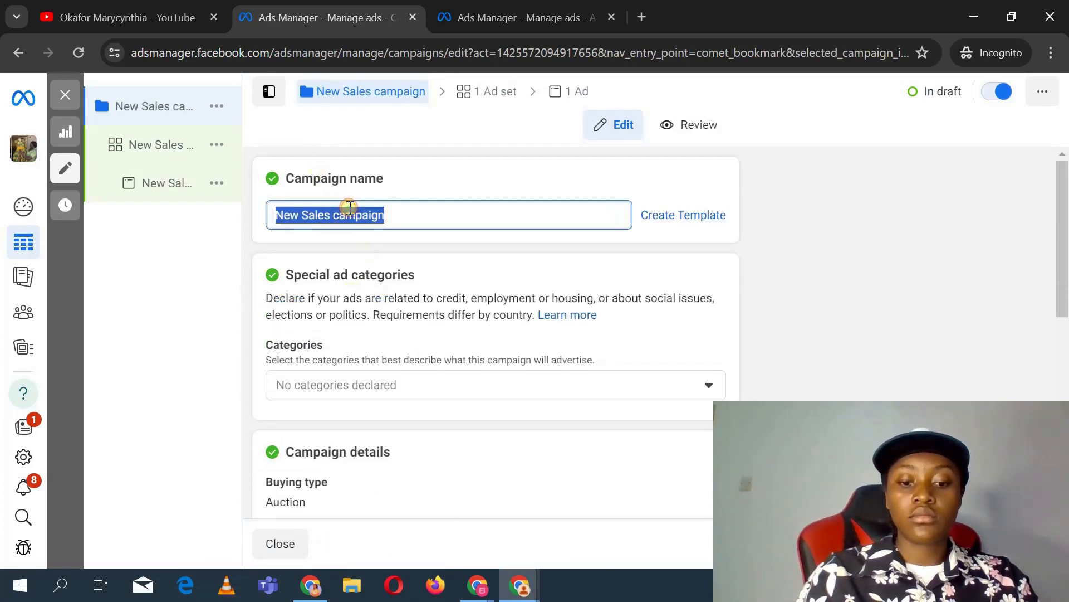
text(g)
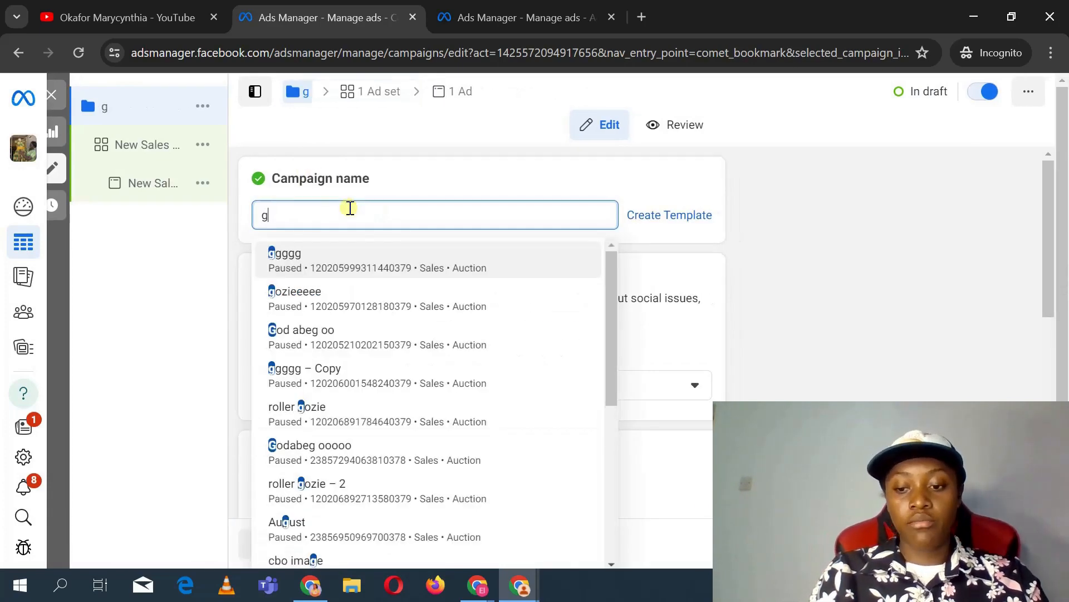
key(BackSpace)
text(train)
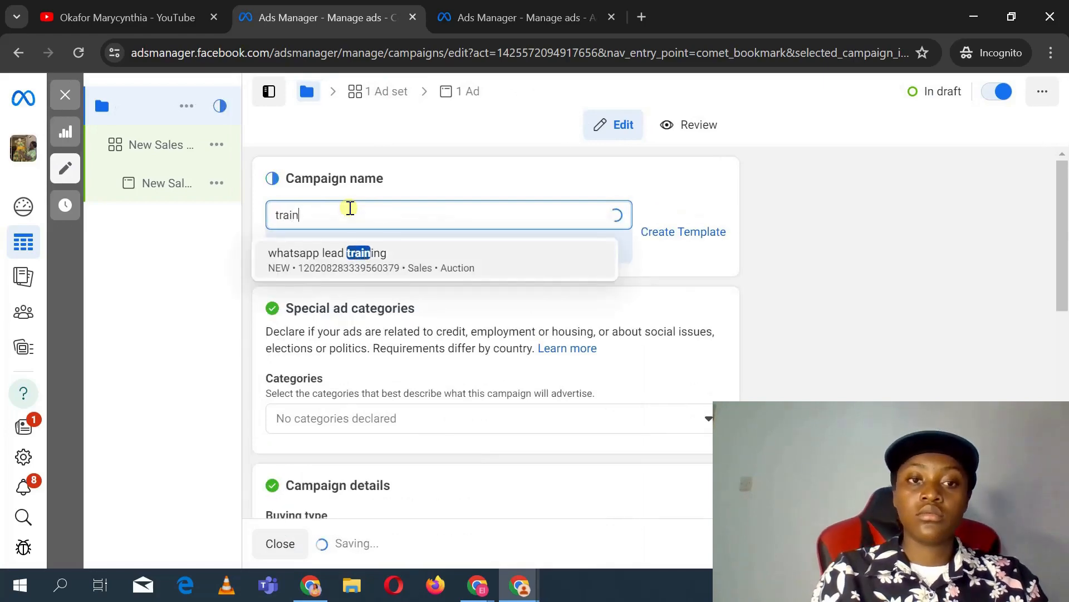
text(ing)
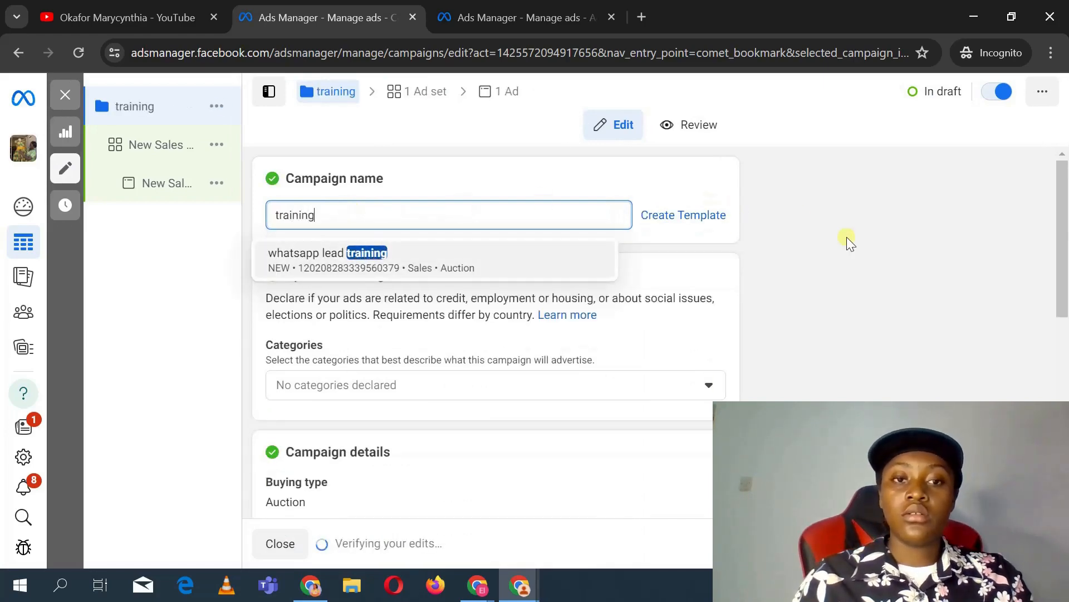
click(847, 236)
scroll(459, 337, down, 10)
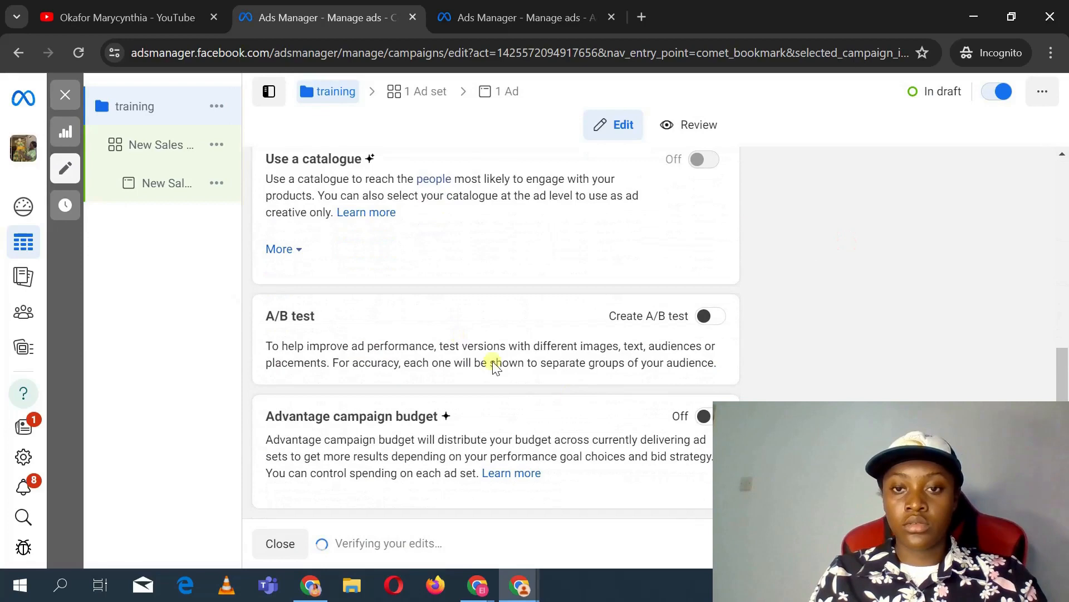
Step: Continue to the ad set and rename it as training
scroll(491, 259, up, 8)
scroll(490, 259, down, 7)
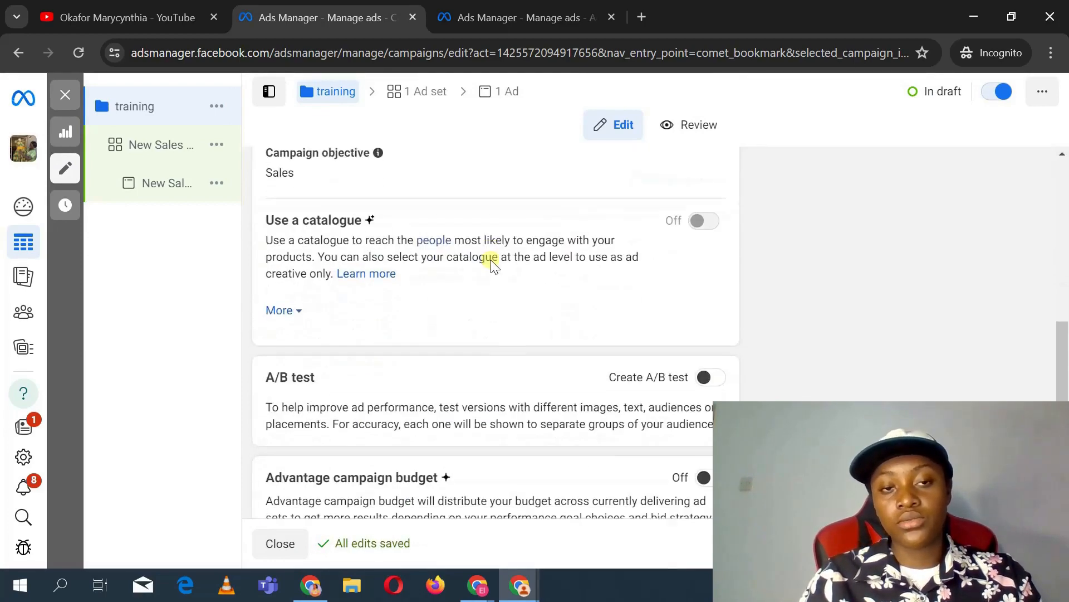
click(1040, 543)
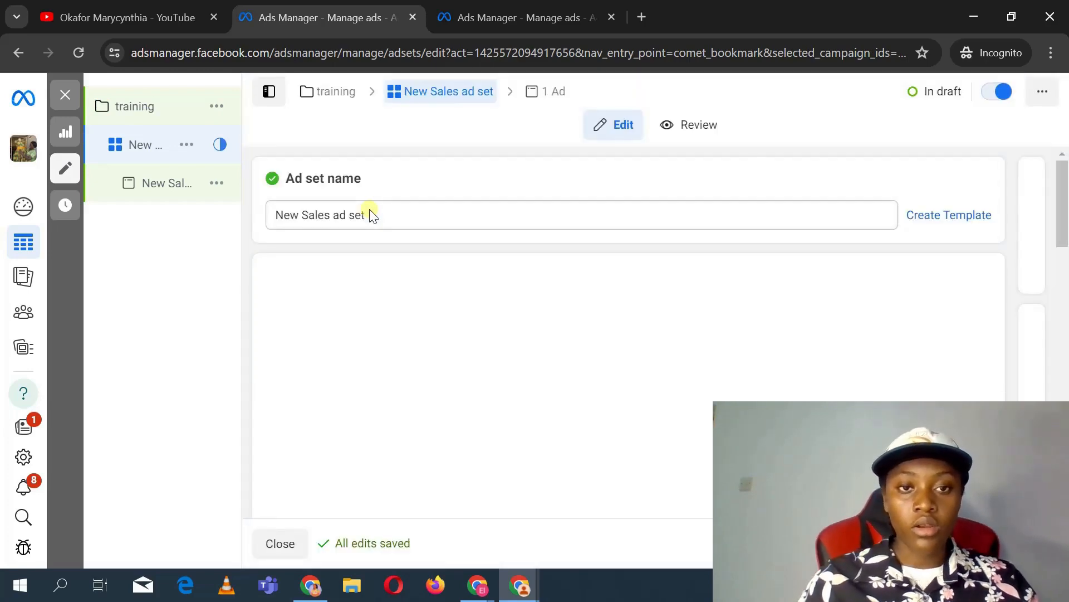
triple_click(372, 215)
key(BackSpace)
text(tr)
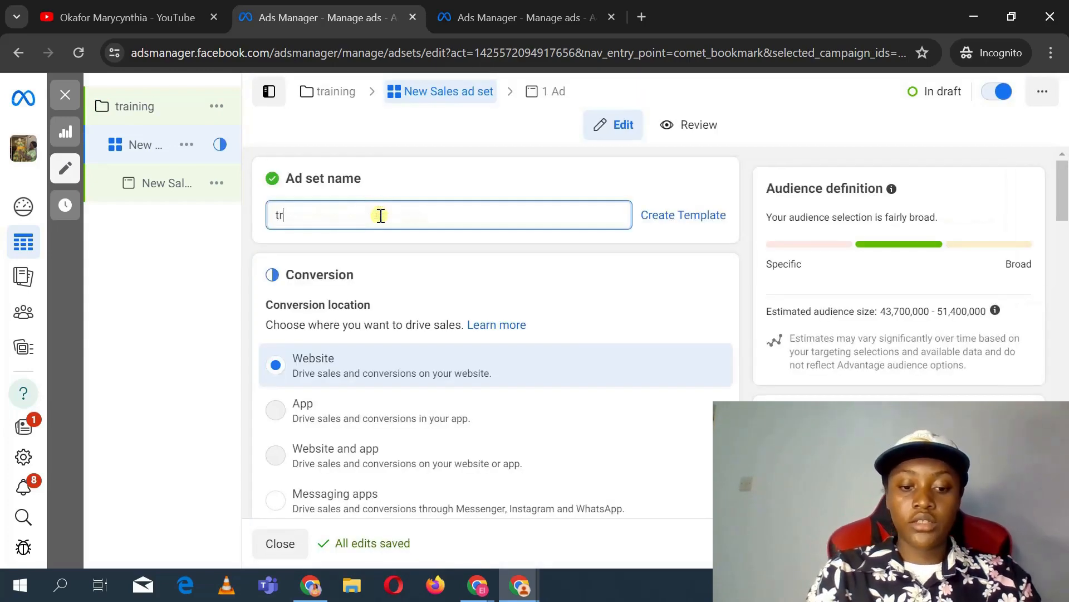
text(aining)
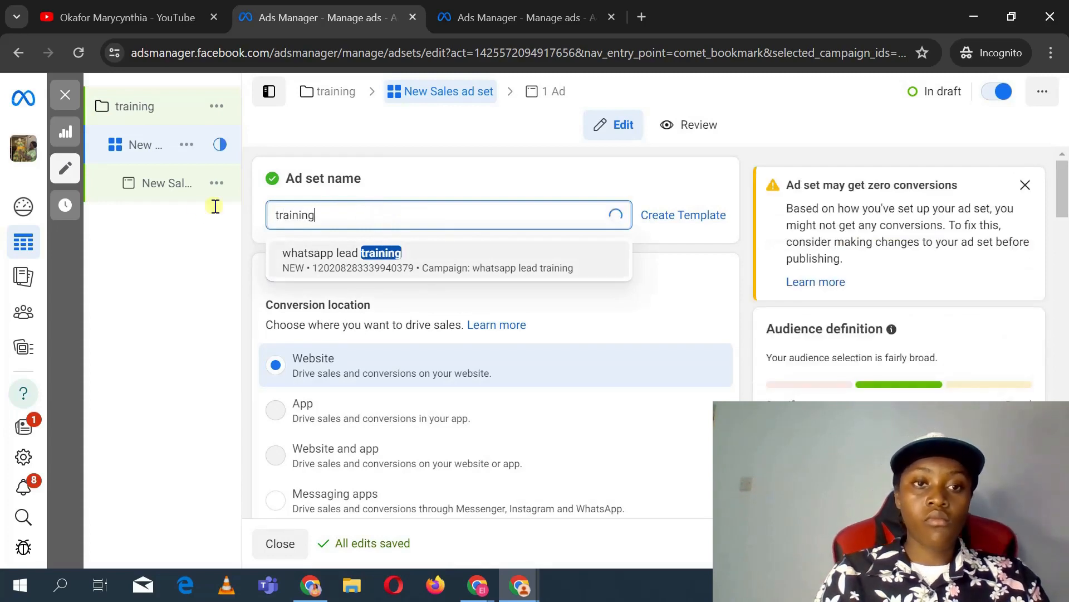
Step: Open the ad and rename it as training
click(167, 189)
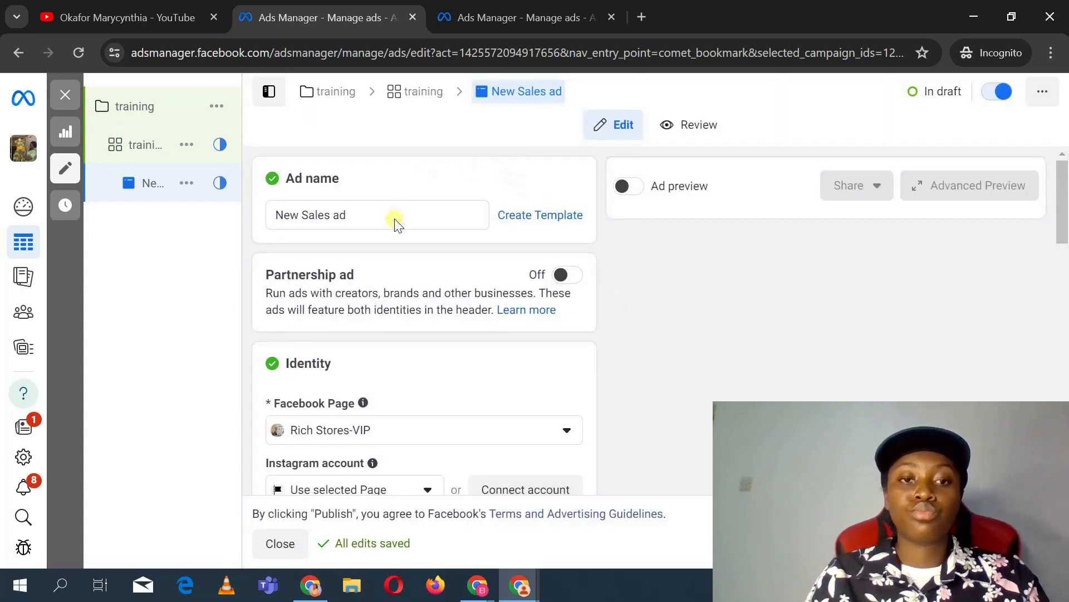
triple_click(395, 218)
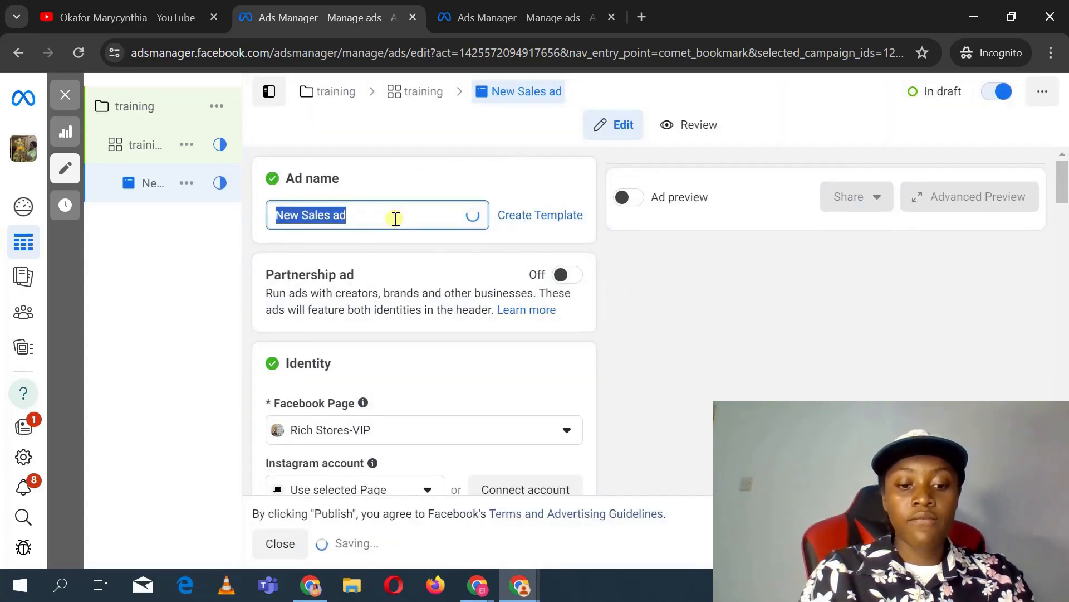
text(training)
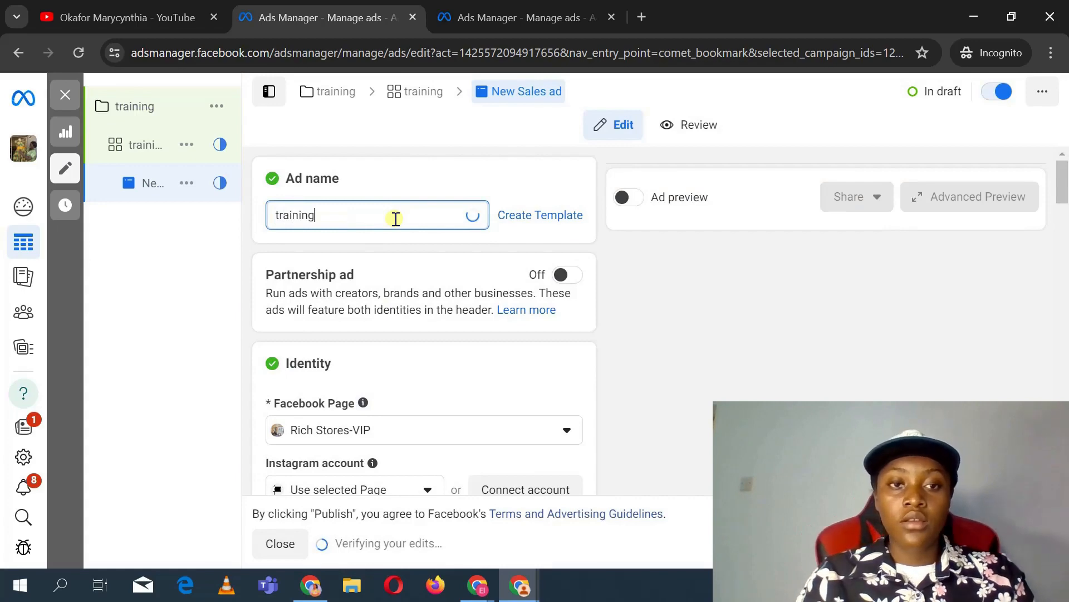
Step: Return to the ad set and review its conversion settings
click(148, 145)
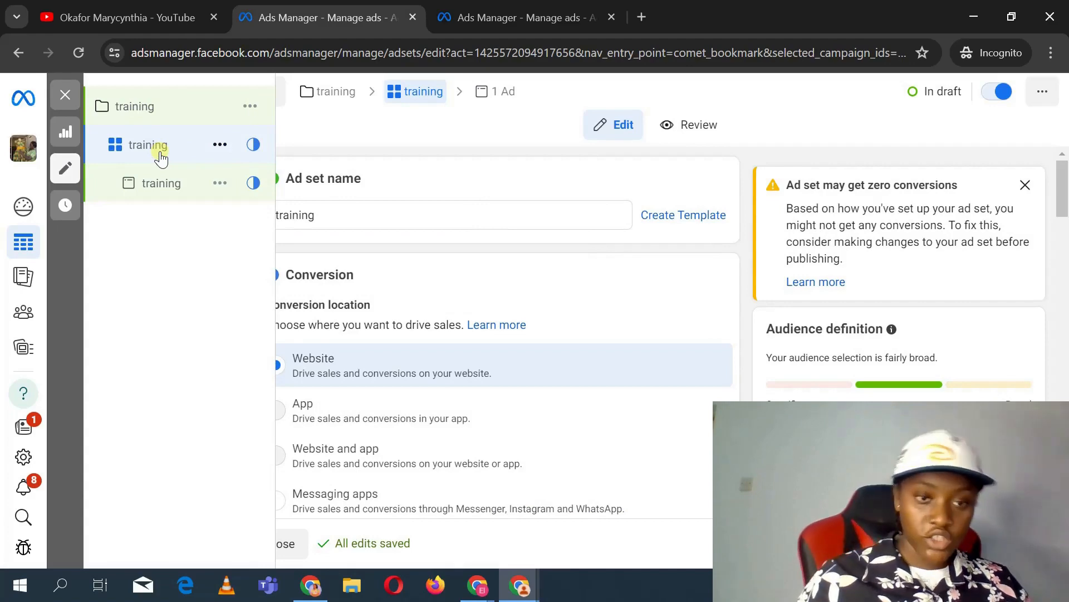
scroll(484, 306, down, 4)
scroll(484, 306, down, 4)
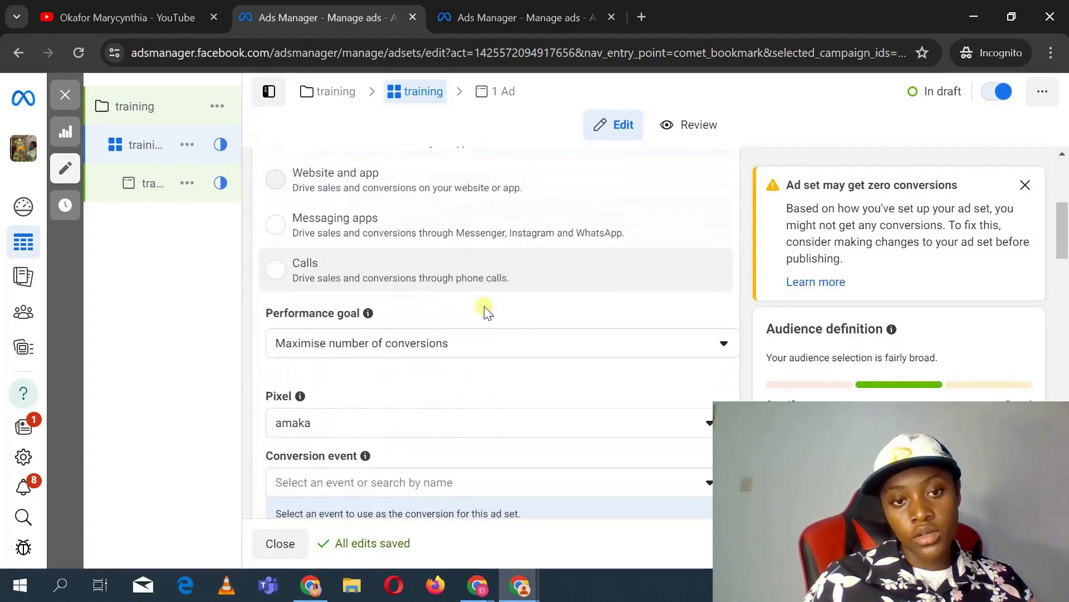
scroll(484, 305, up, 8)
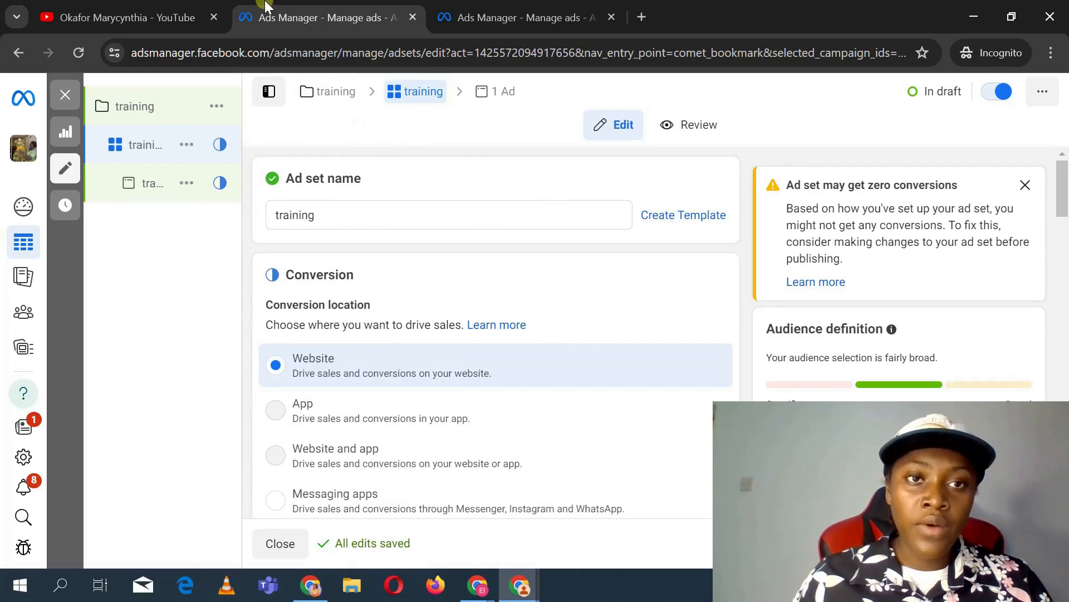
Step: Switch to the other Ads Manager tab and close its editor without publishing the drafts
click(506, 17)
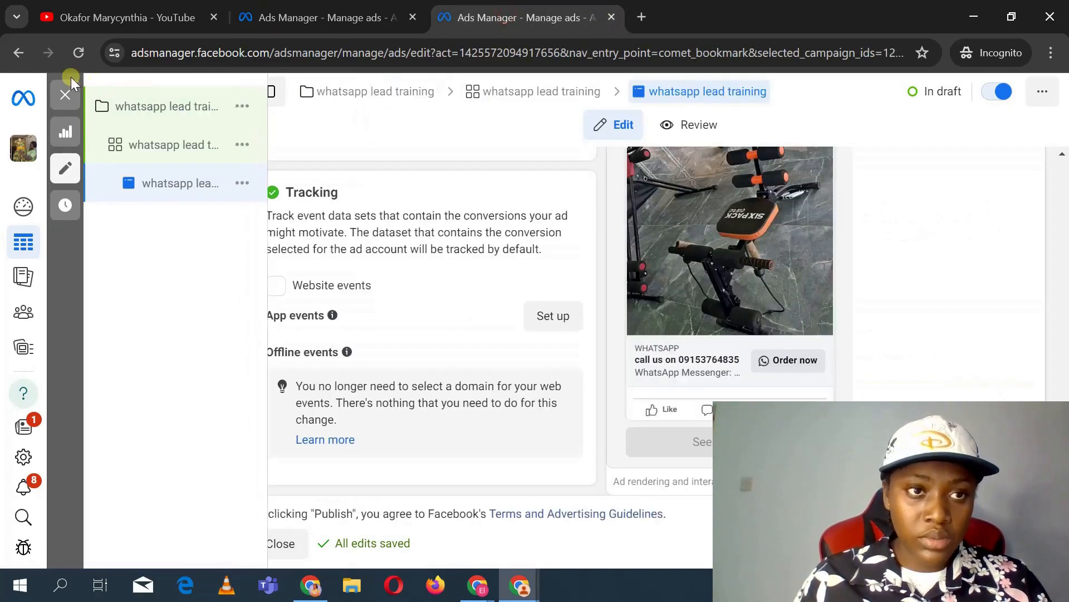
click(67, 96)
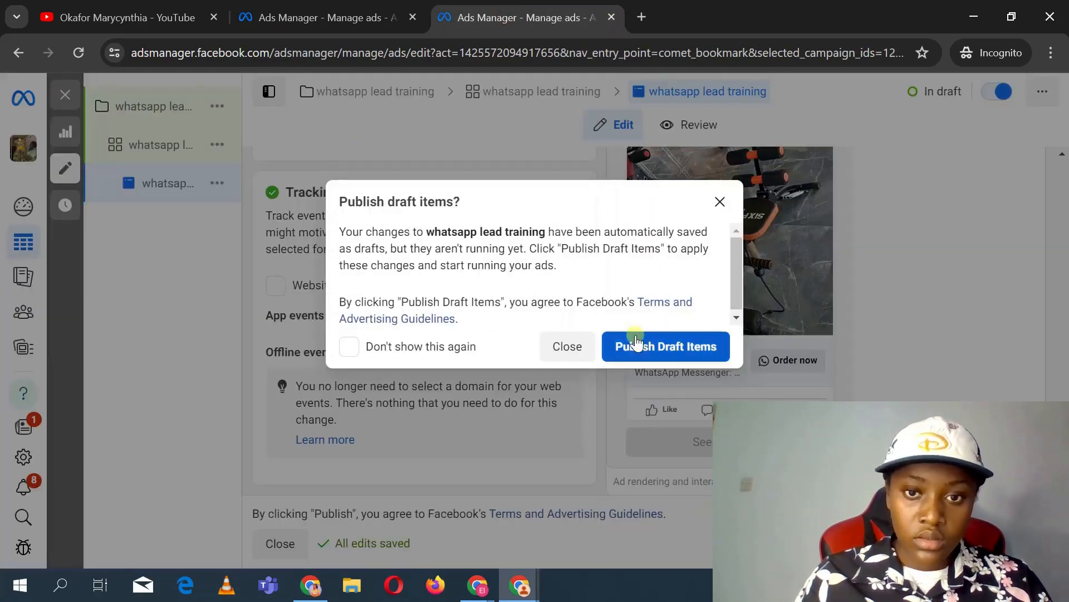
click(552, 349)
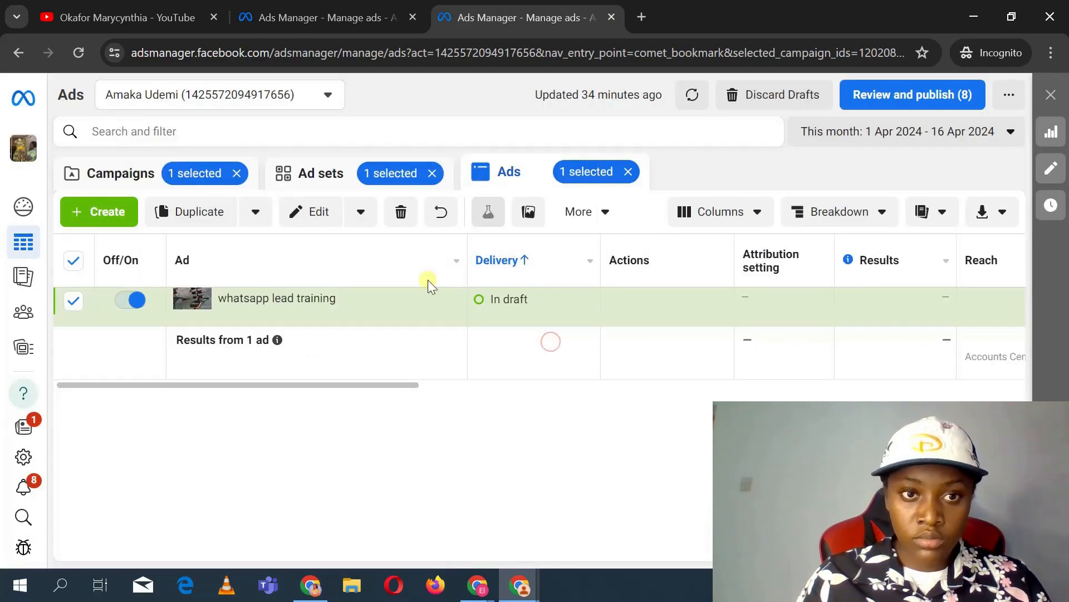
Step: Clear the ad, ad set and campaign selection filters in the ads list
click(629, 172)
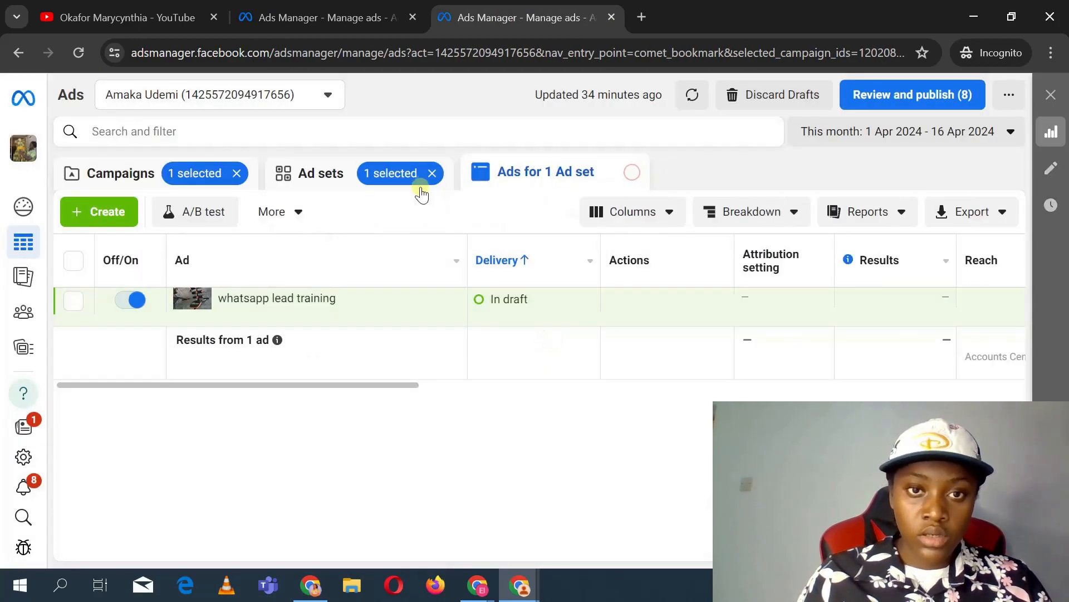
click(432, 172)
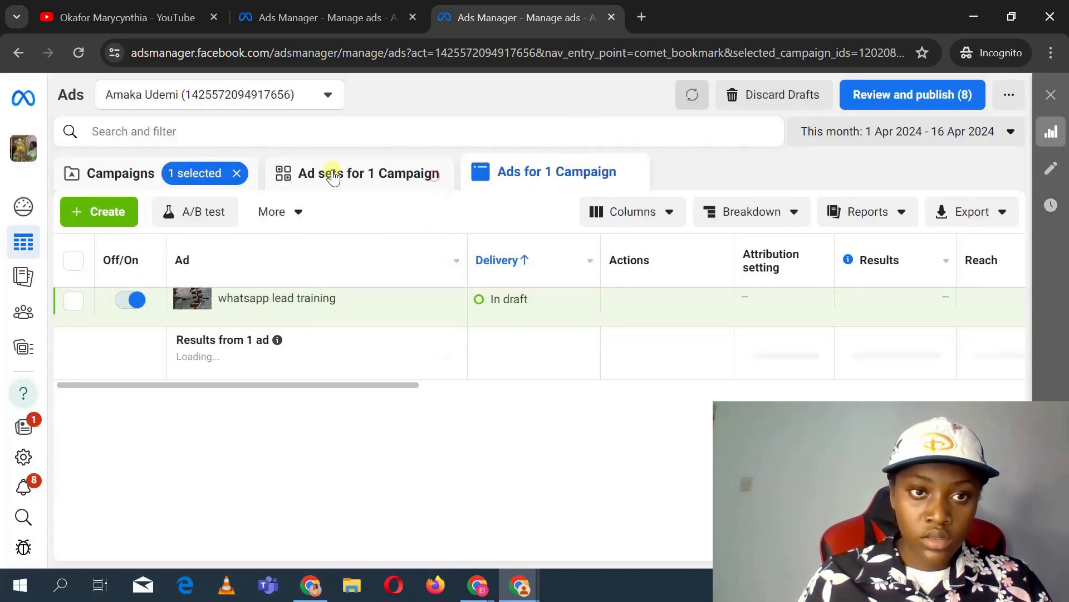
click(236, 173)
click(111, 210)
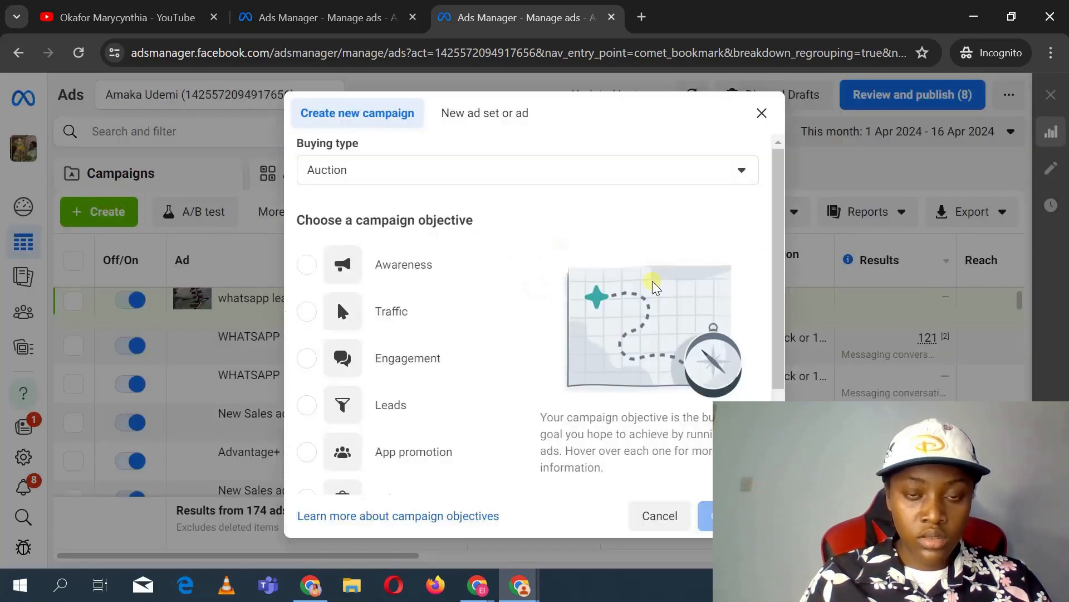
scroll(574, 368, down, 3)
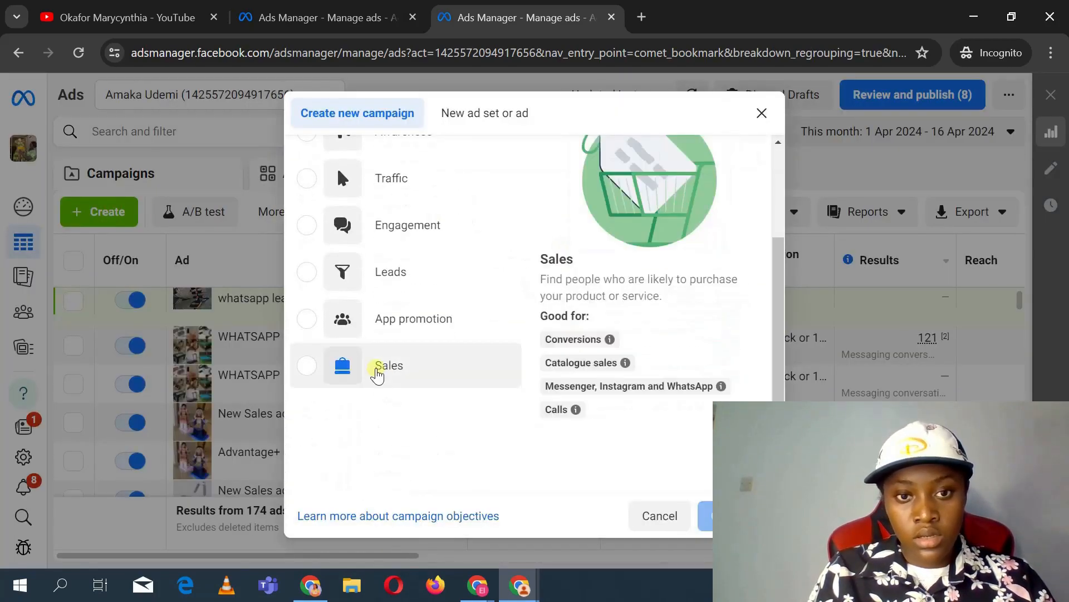
click(376, 369)
scroll(533, 333, down, 1)
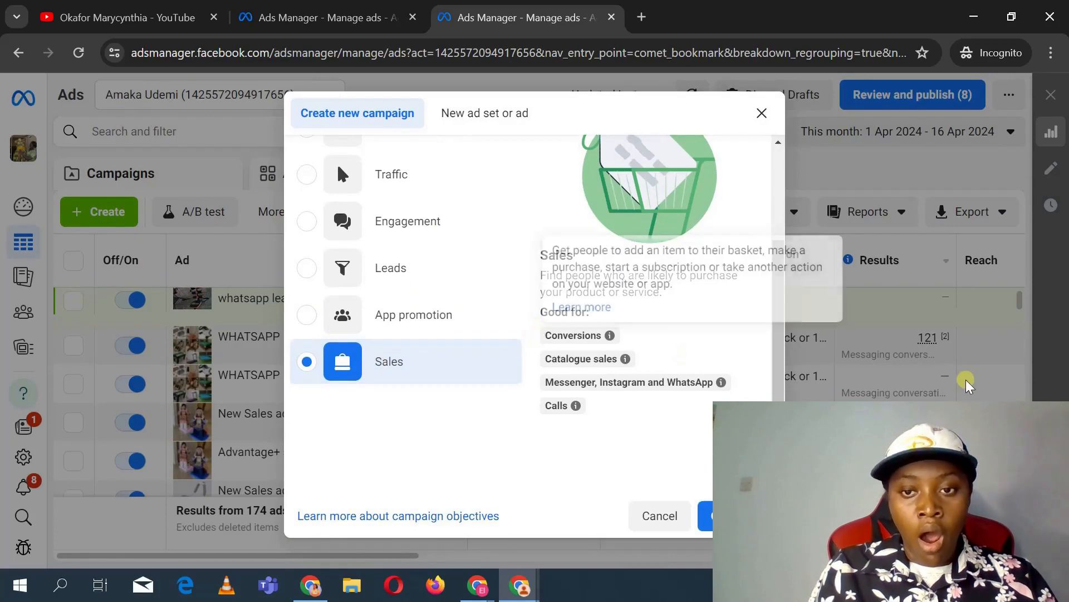
mouse_move(778, 411)
mouse_down()
mouse_move(779, 388)
mouse_move(778, 411)
mouse_up()
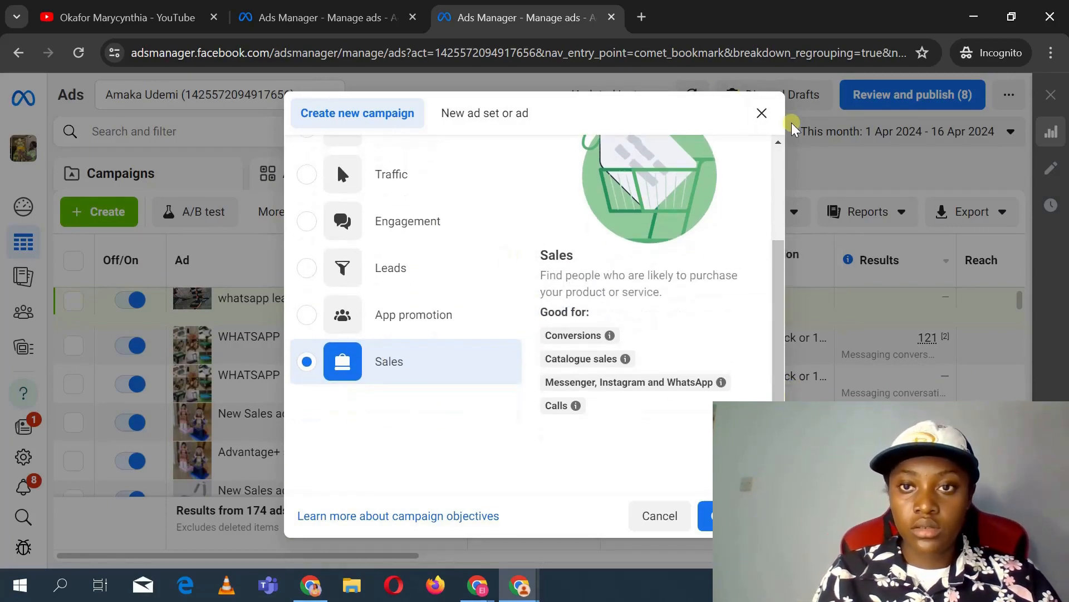
click(762, 113)
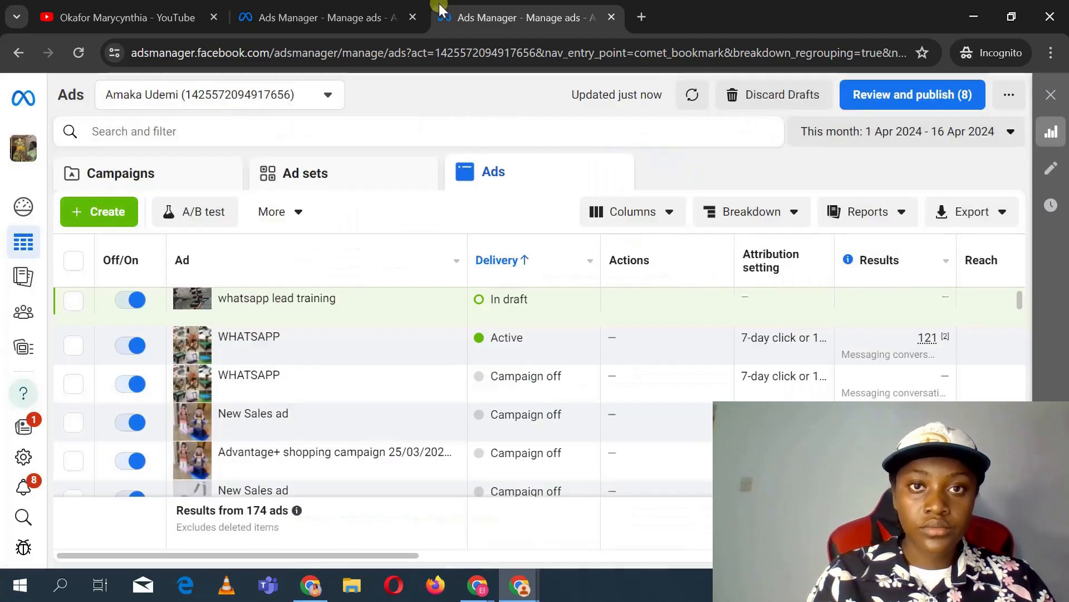
Step: Switch back to the training ad set and select Website as the conversion location
click(292, 7)
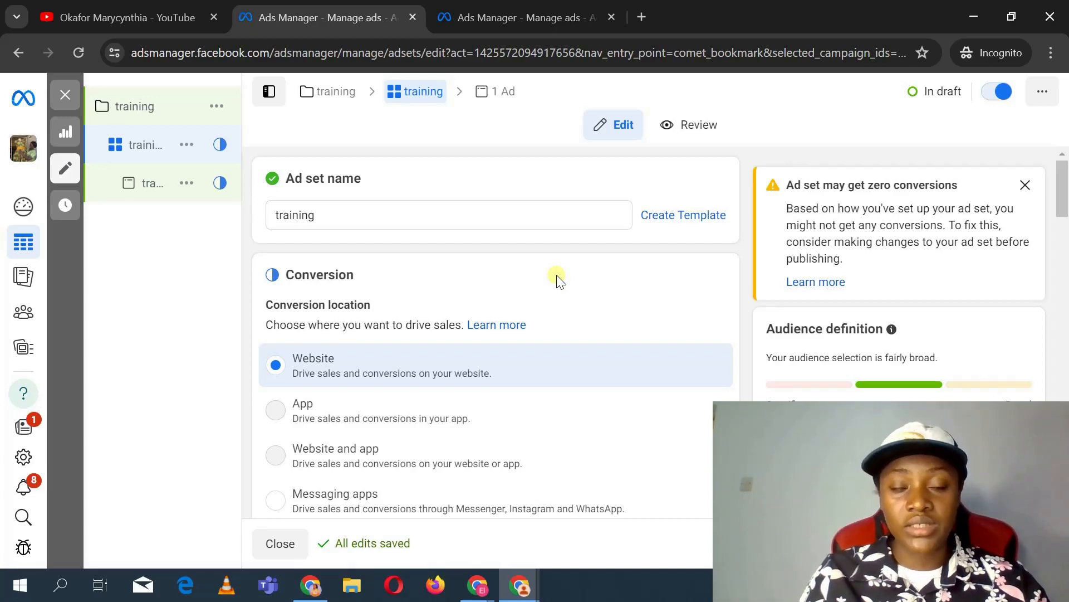
scroll(559, 281, down, 3)
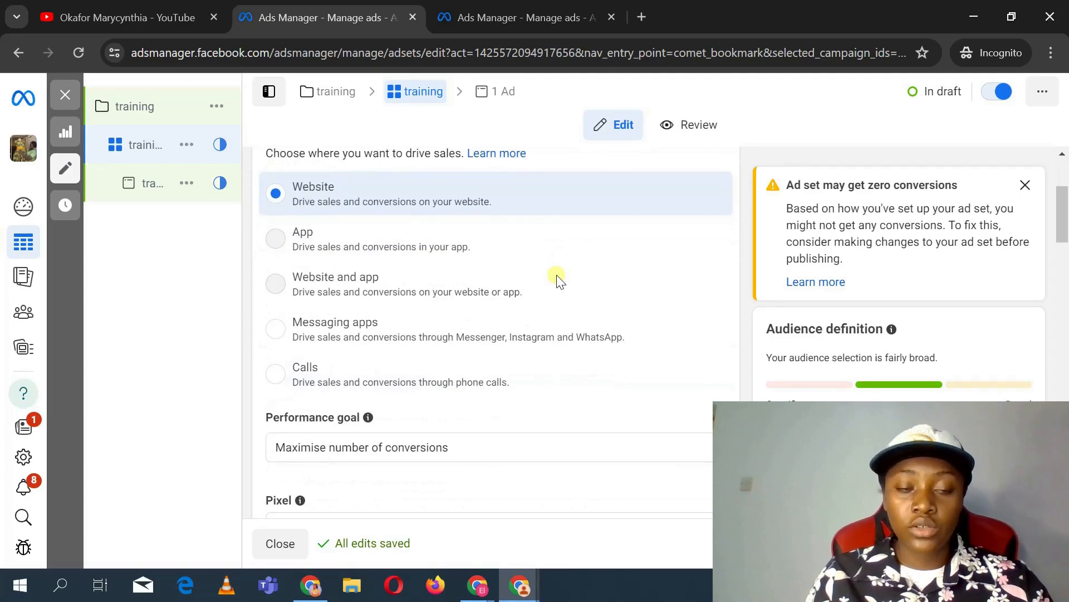
scroll(559, 280, up, 2)
scroll(556, 276, down, 1)
scroll(557, 275, up, 1)
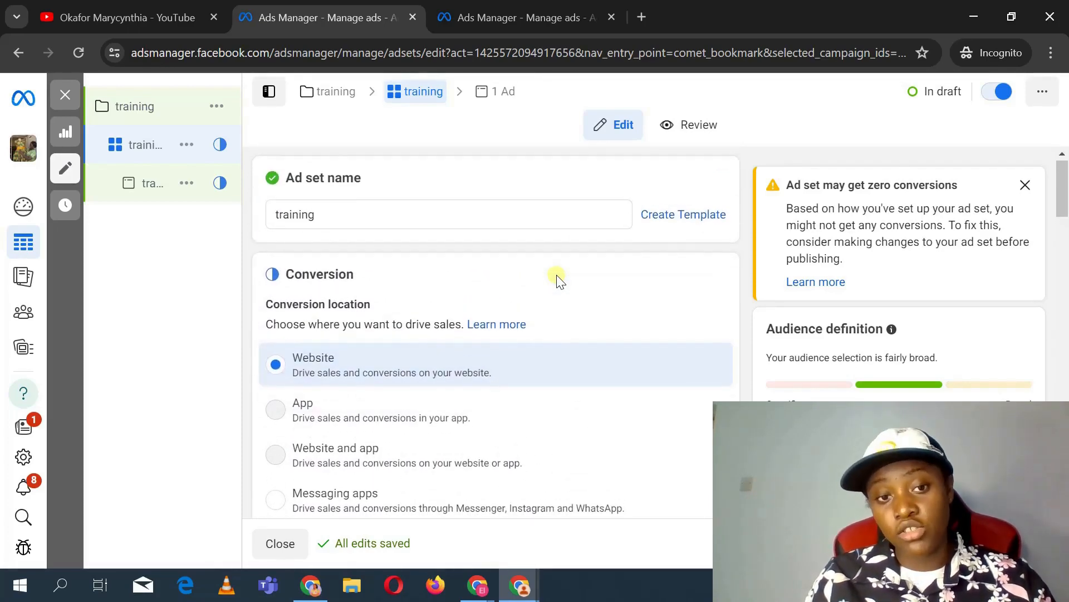
scroll(557, 277, down, 2)
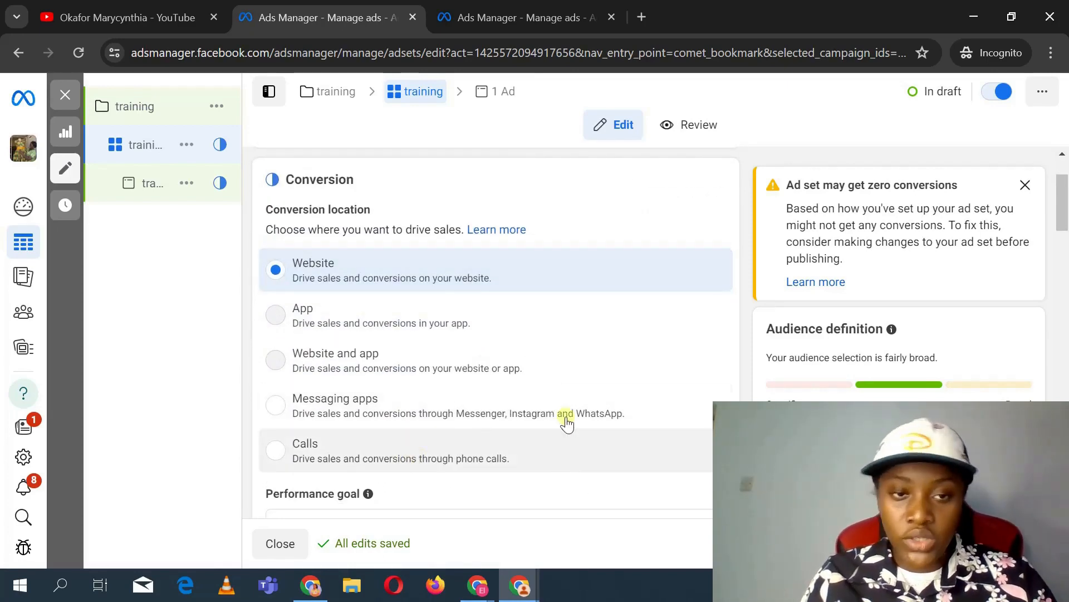
click(516, 285)
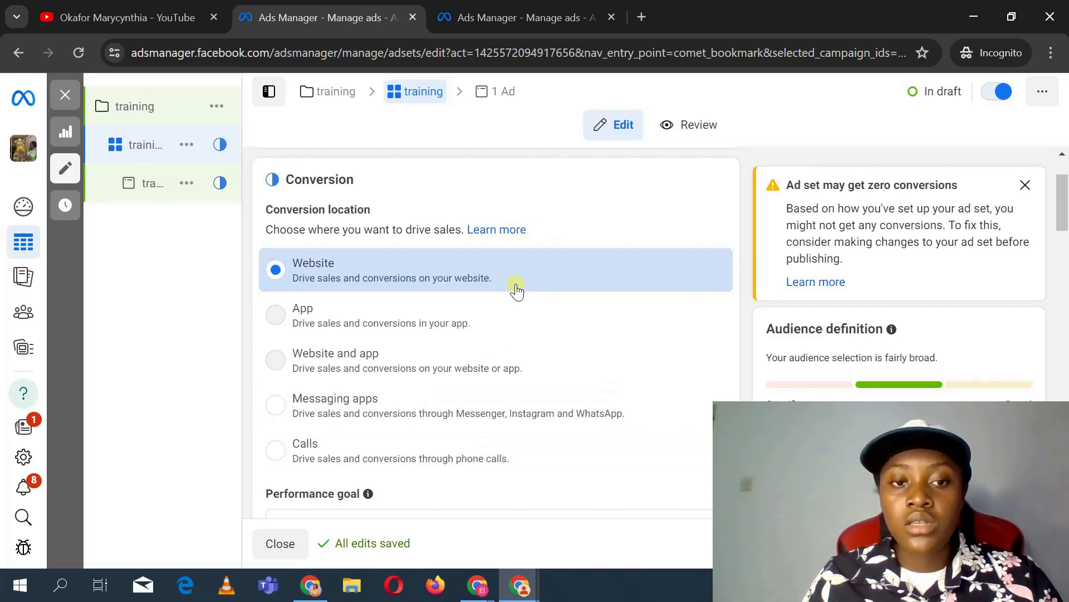
Step: Browse the conversion event list and the pixel options for the ad set
scroll(613, 359, down, 5)
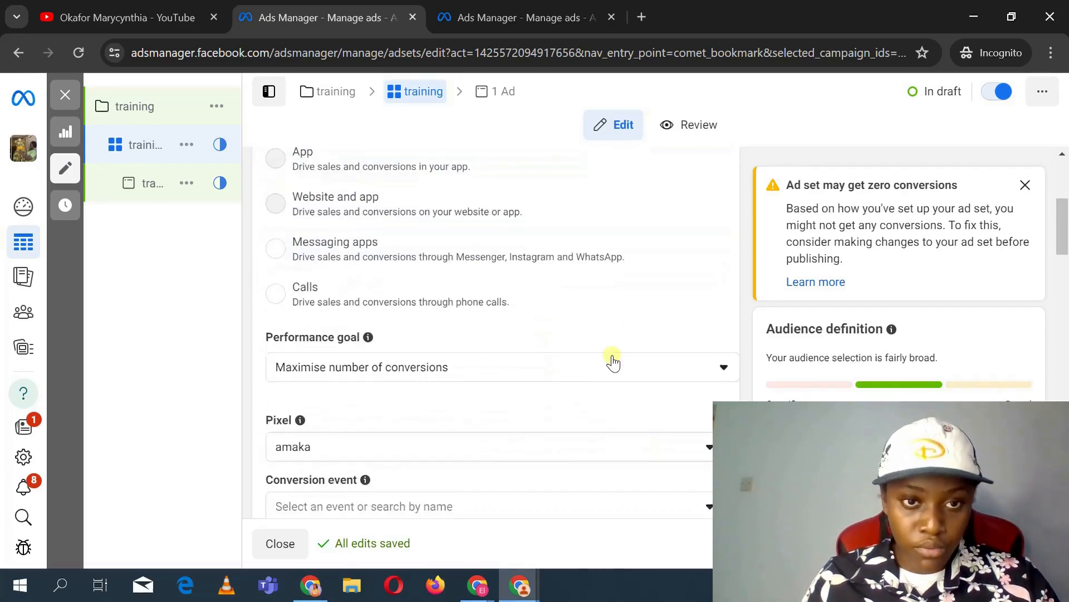
scroll(613, 360, down, 1)
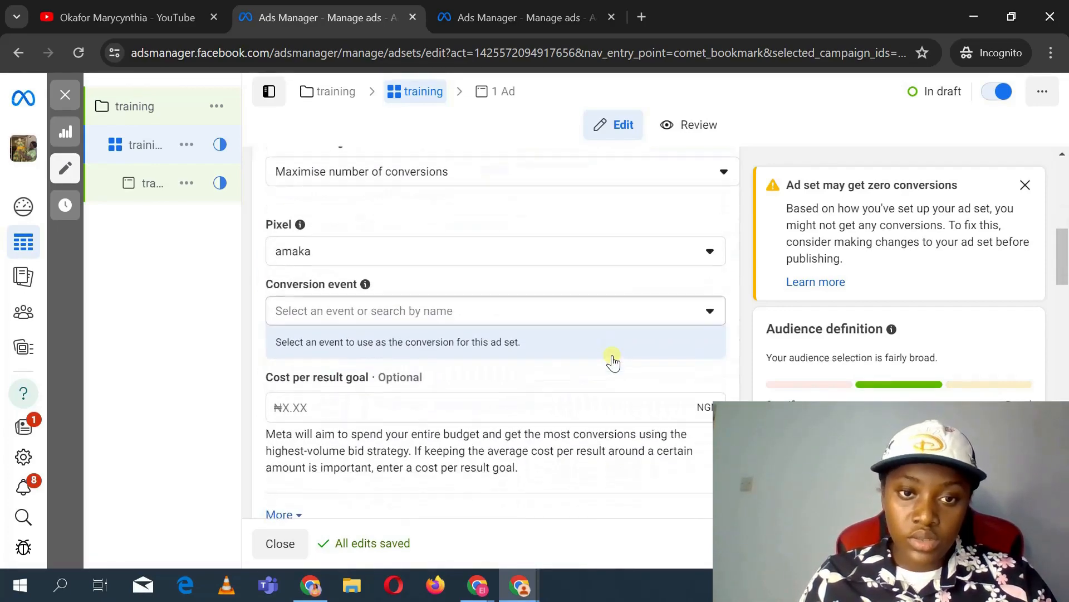
click(515, 311)
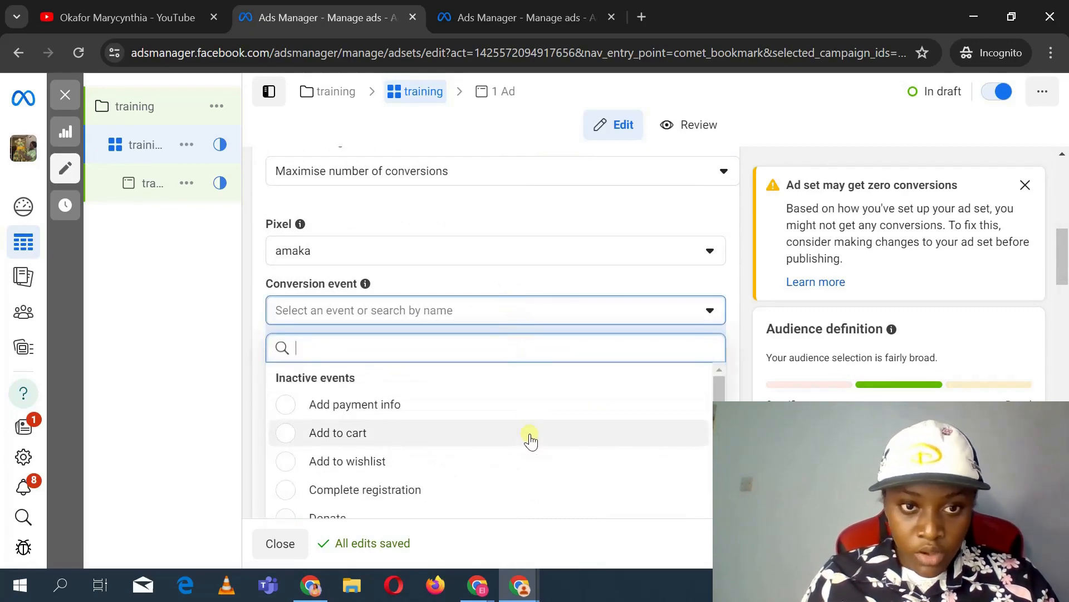
scroll(502, 423, down, 1)
click(454, 258)
click(454, 258)
click(453, 255)
click(453, 255)
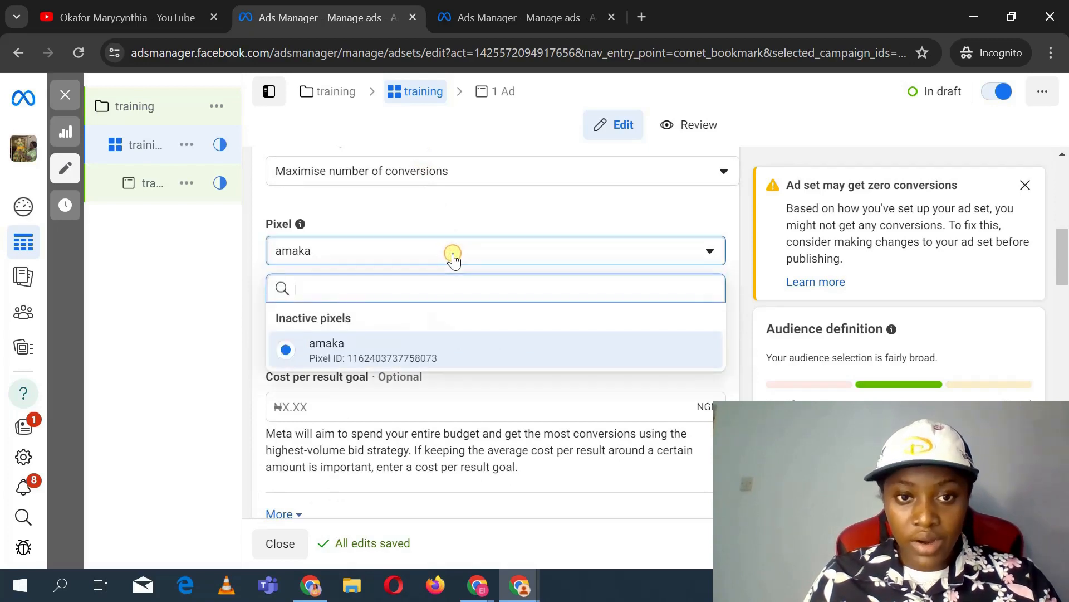
click(452, 239)
Step: Open and close the pixel list of the training ad set to review the pixel choice
scroll(452, 236, up, 1)
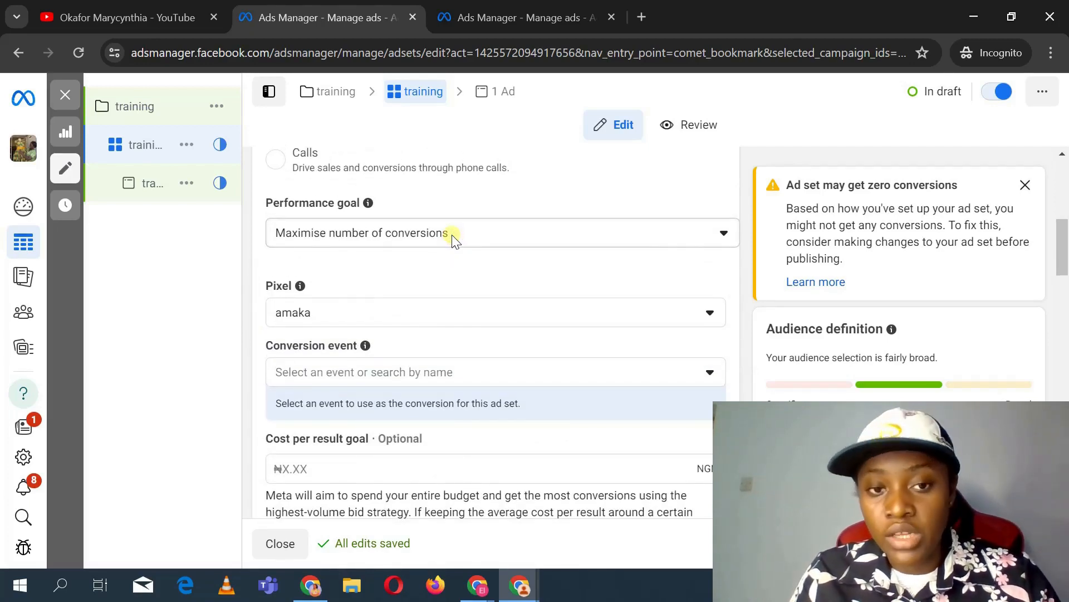
click(478, 317)
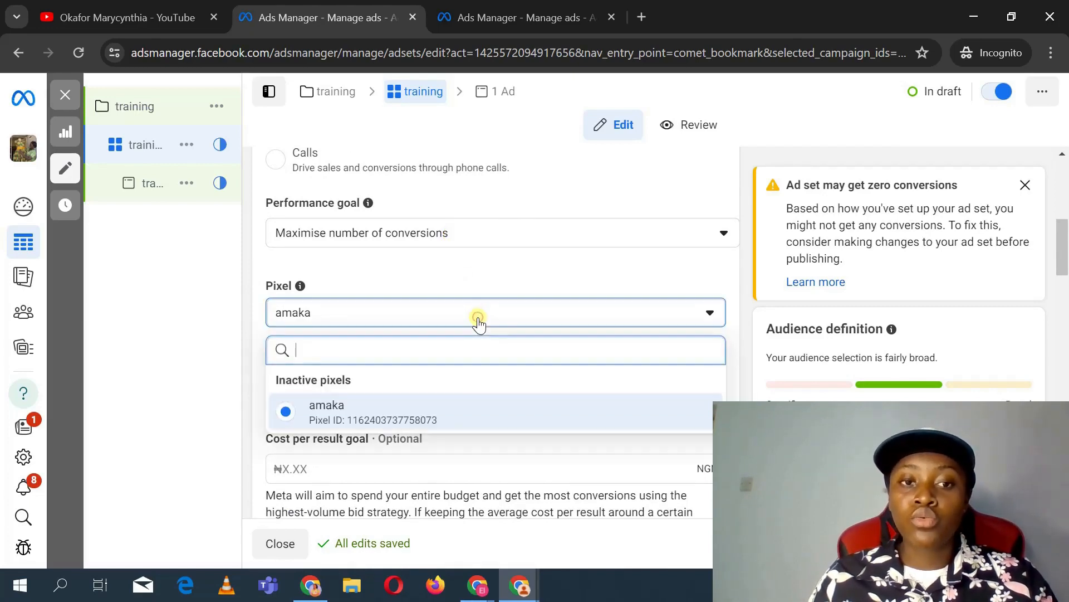
click(478, 318)
click(478, 318)
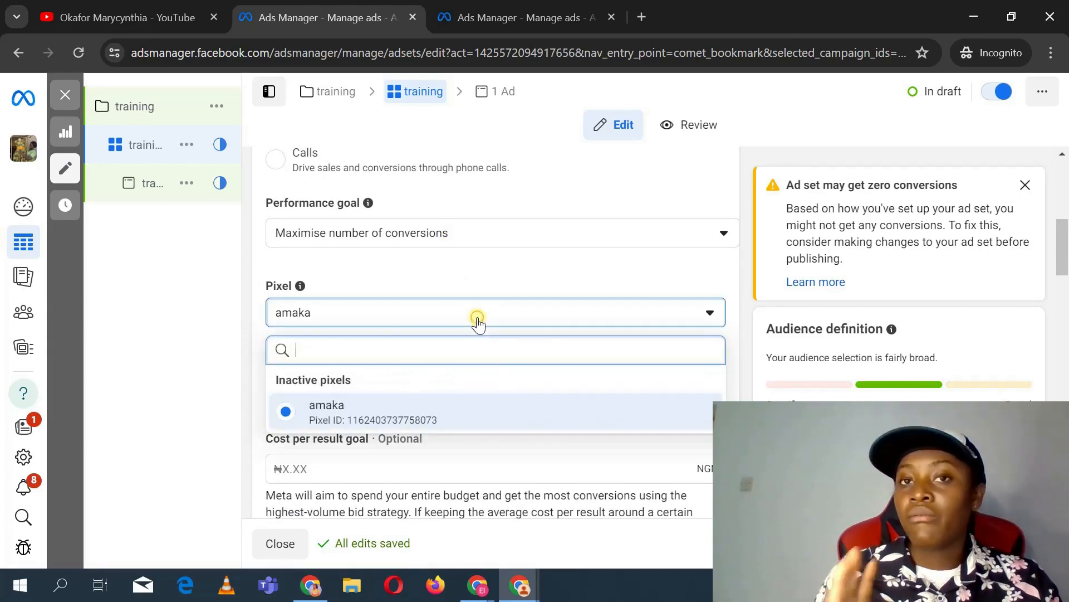
click(478, 319)
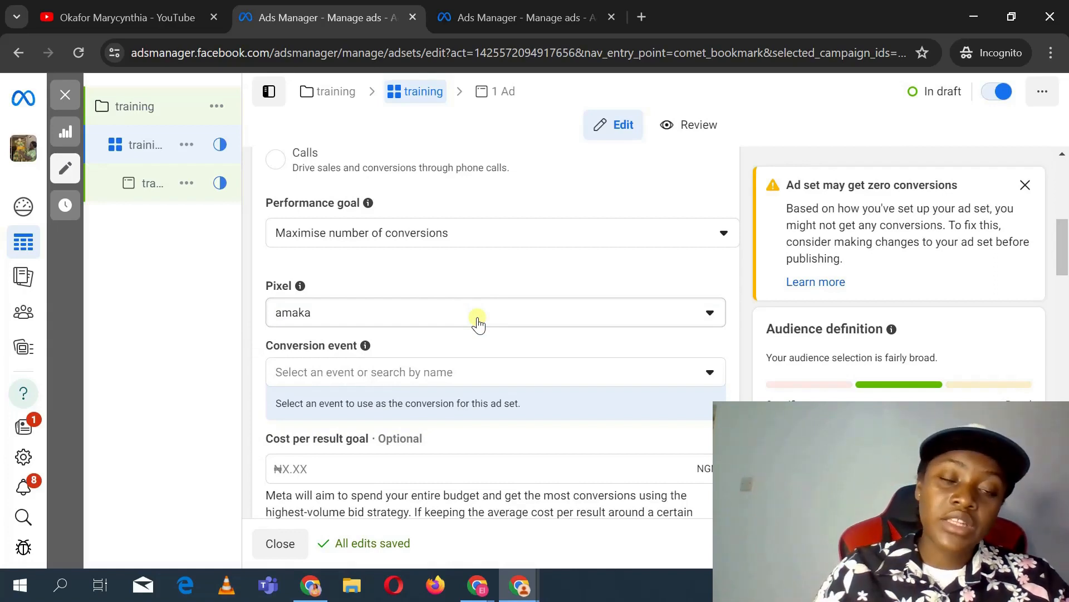
click(477, 318)
click(477, 319)
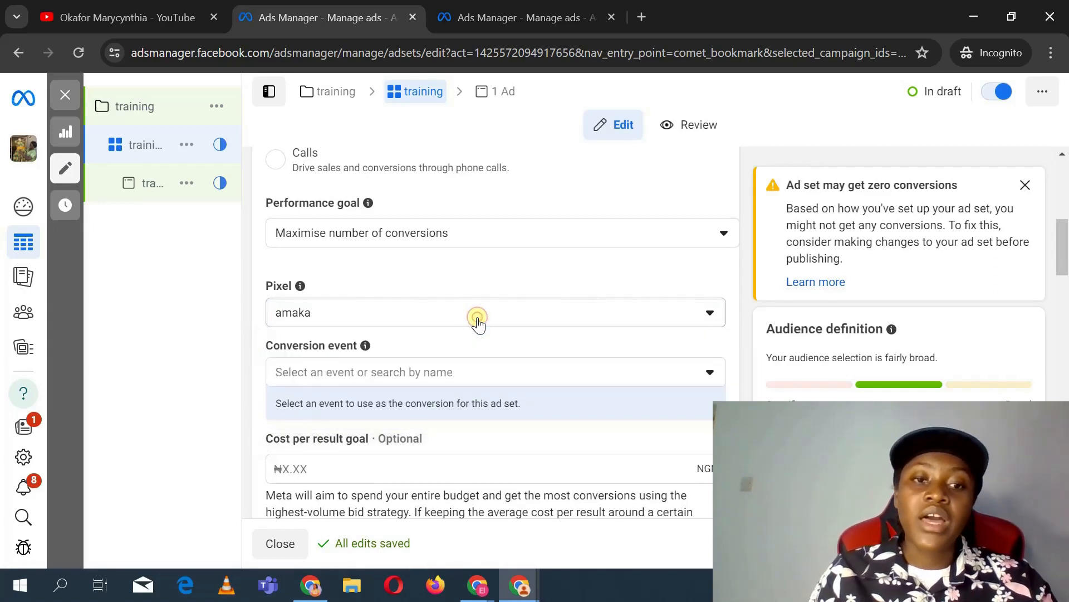
click(477, 318)
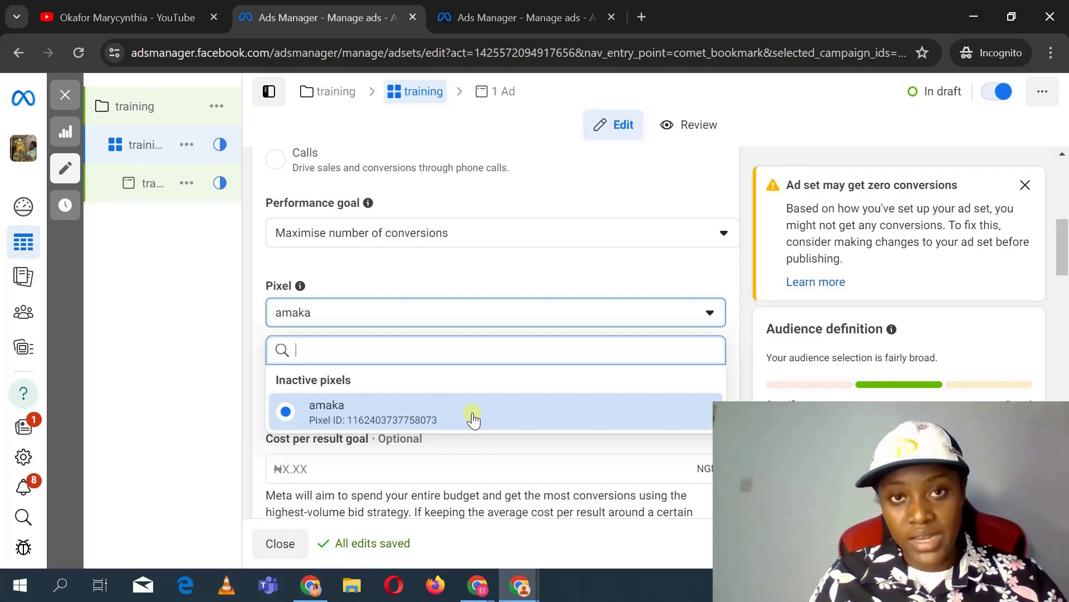
scroll(473, 418, down, 2)
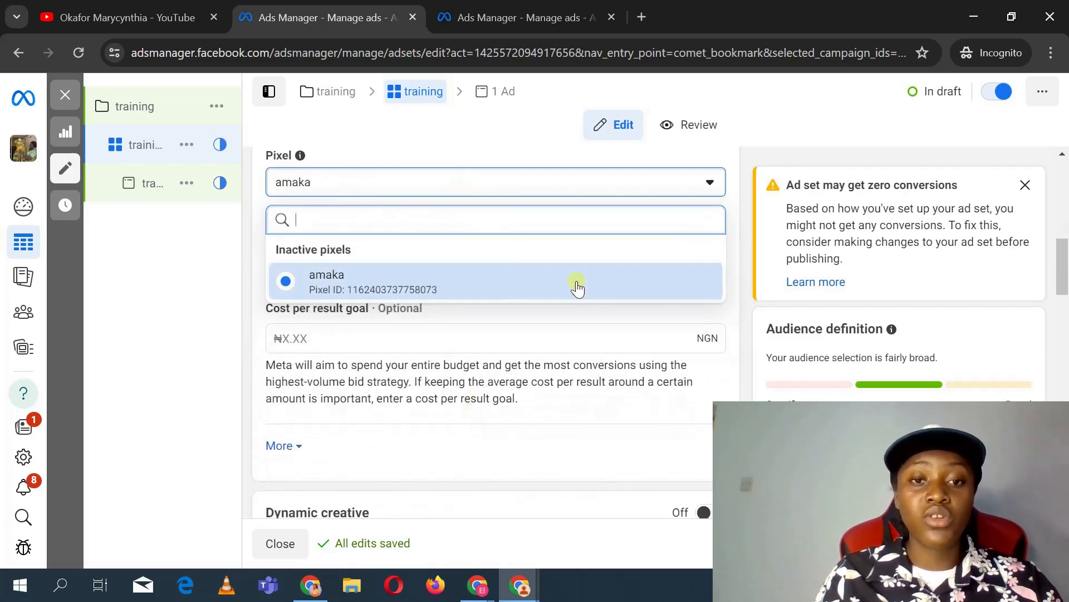
click(615, 335)
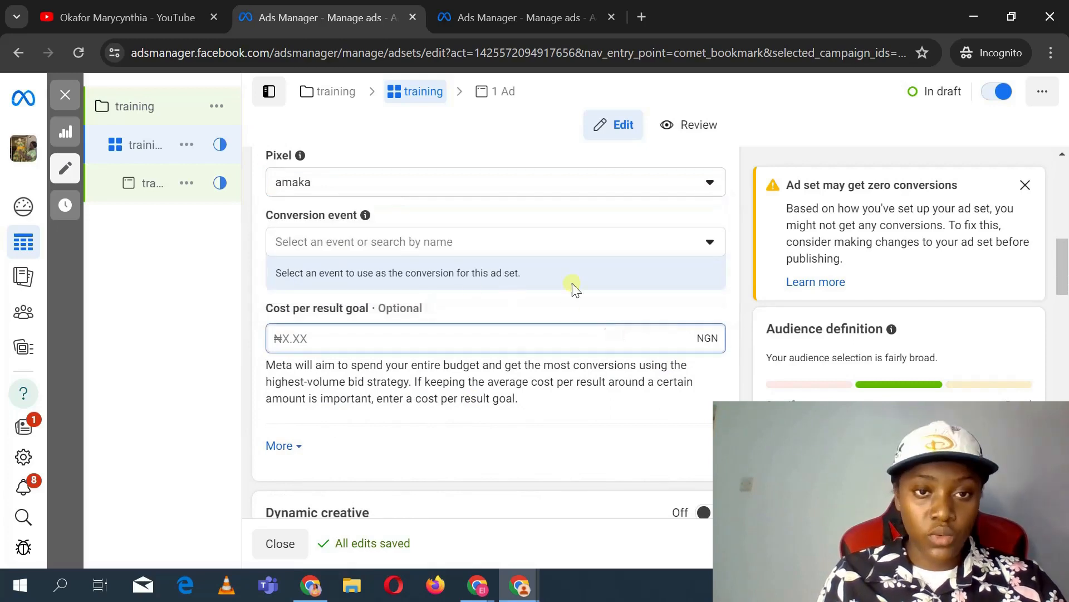
Step: Set the ad set's conversion event to Purchase and dismiss the pixel activity notice
click(494, 245)
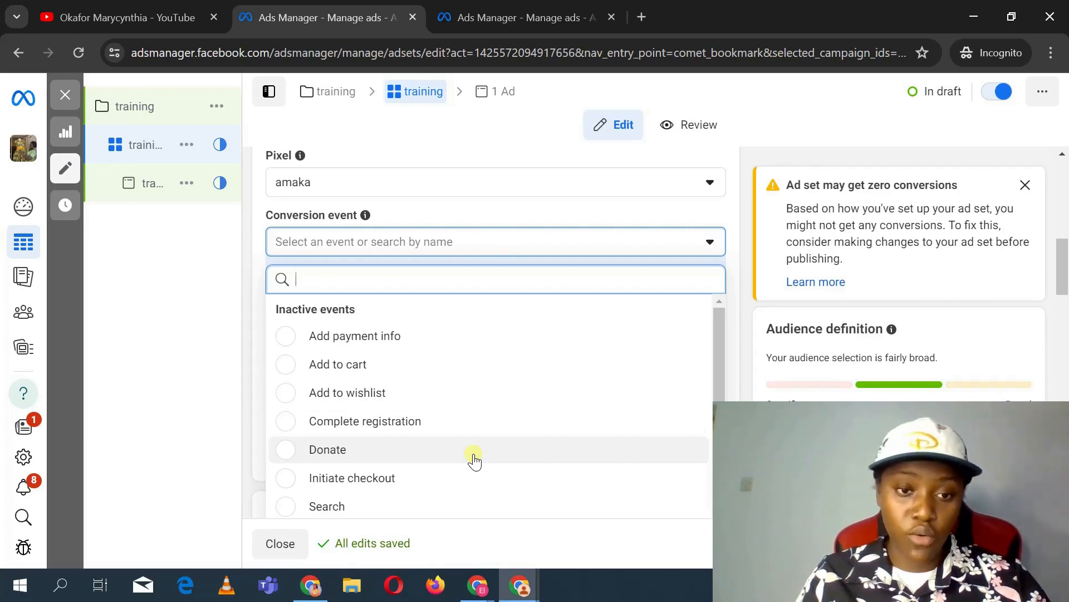
scroll(474, 460, down, 1)
scroll(474, 460, up, 1)
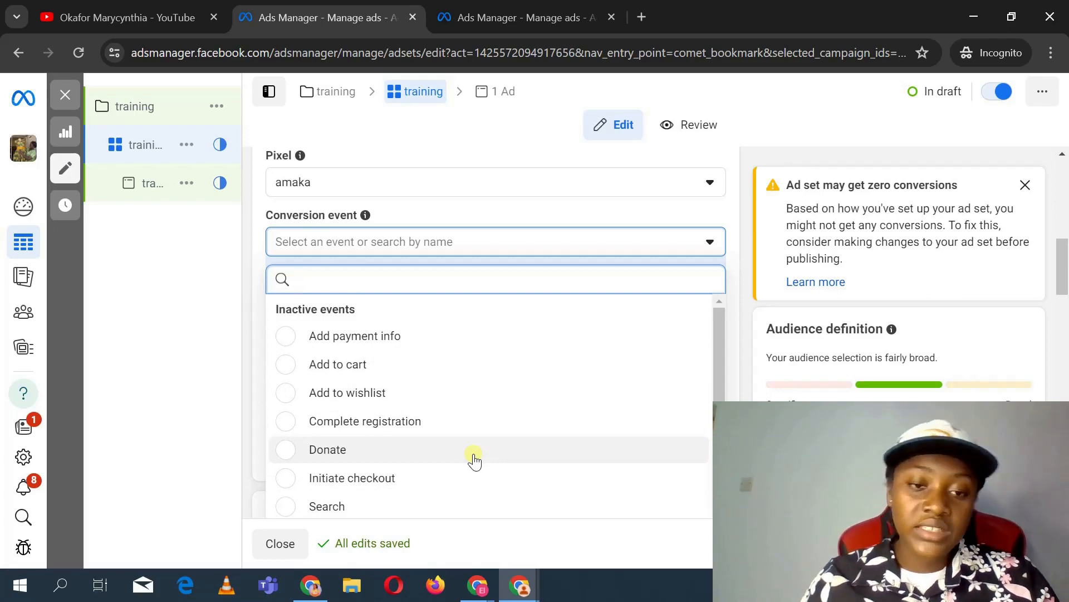
scroll(474, 460, down, 4)
scroll(474, 460, up, 2)
scroll(474, 460, up, 1)
scroll(474, 460, down, 3)
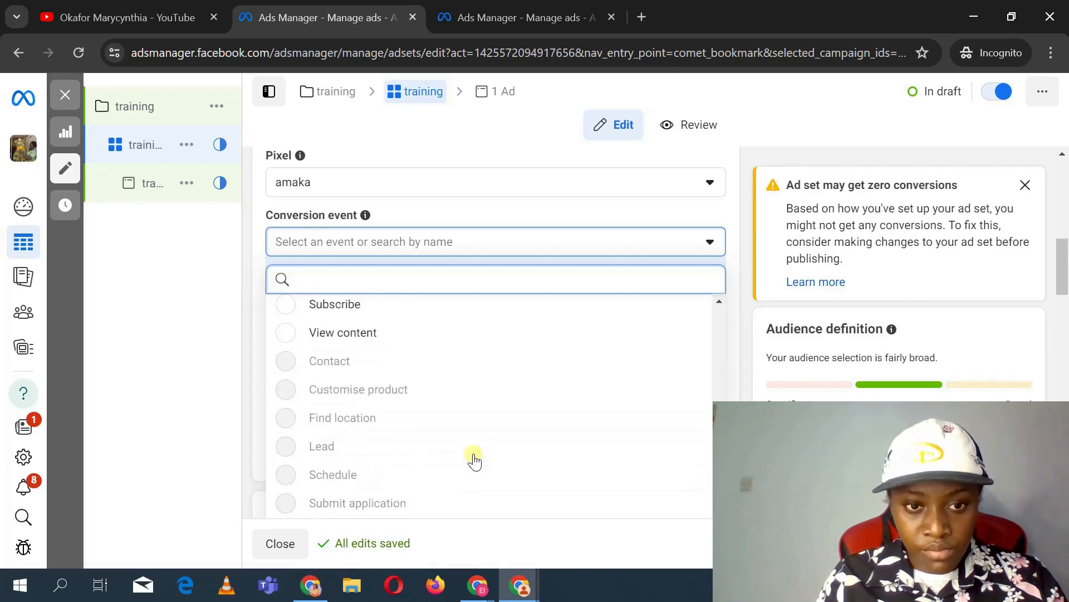
scroll(474, 460, down, 2)
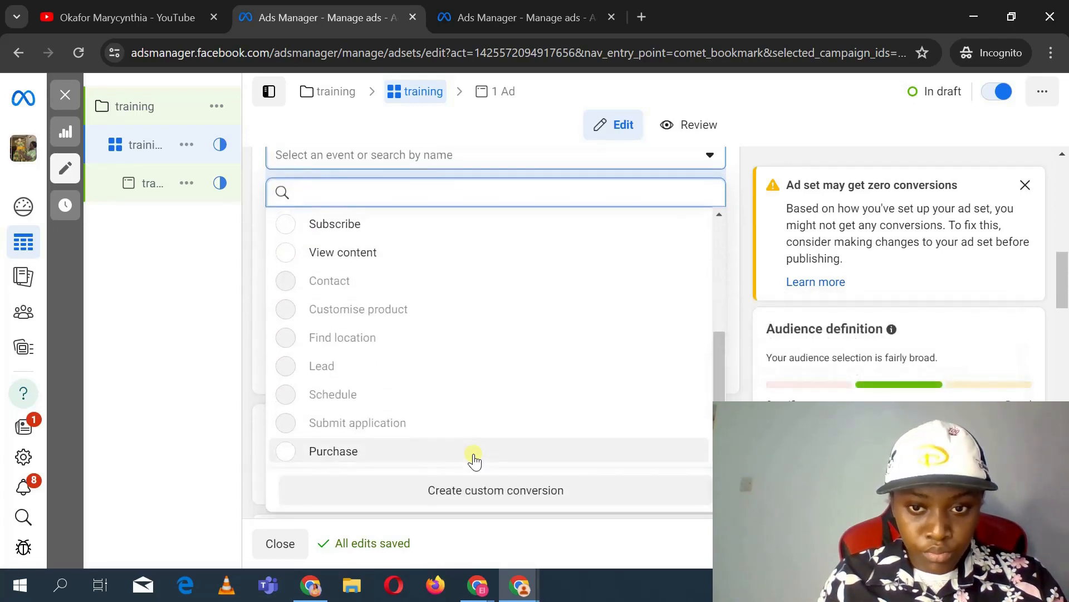
click(473, 452)
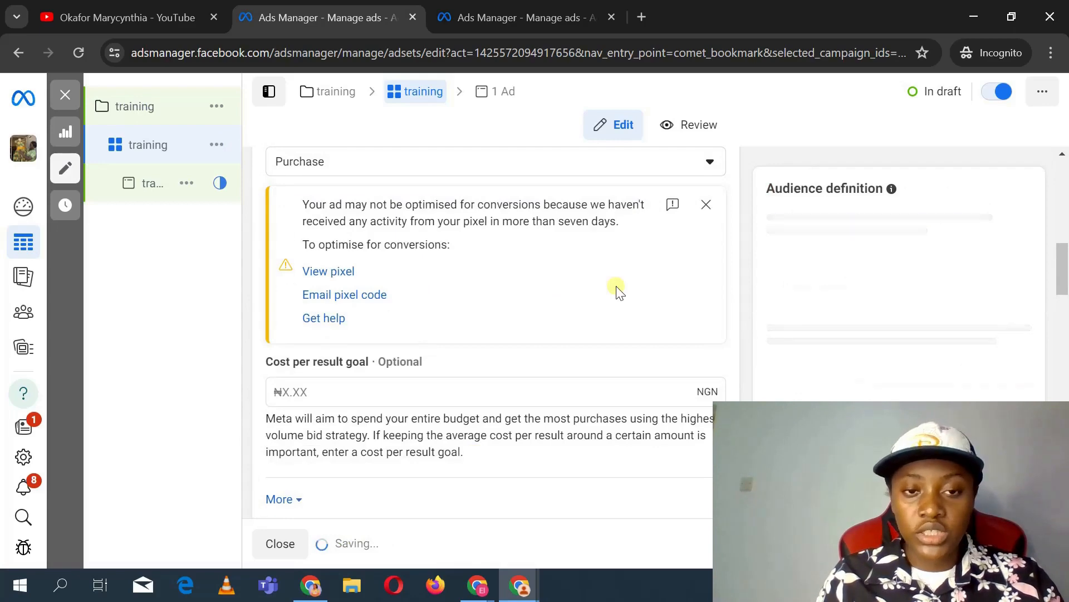
scroll(618, 290, up, 4)
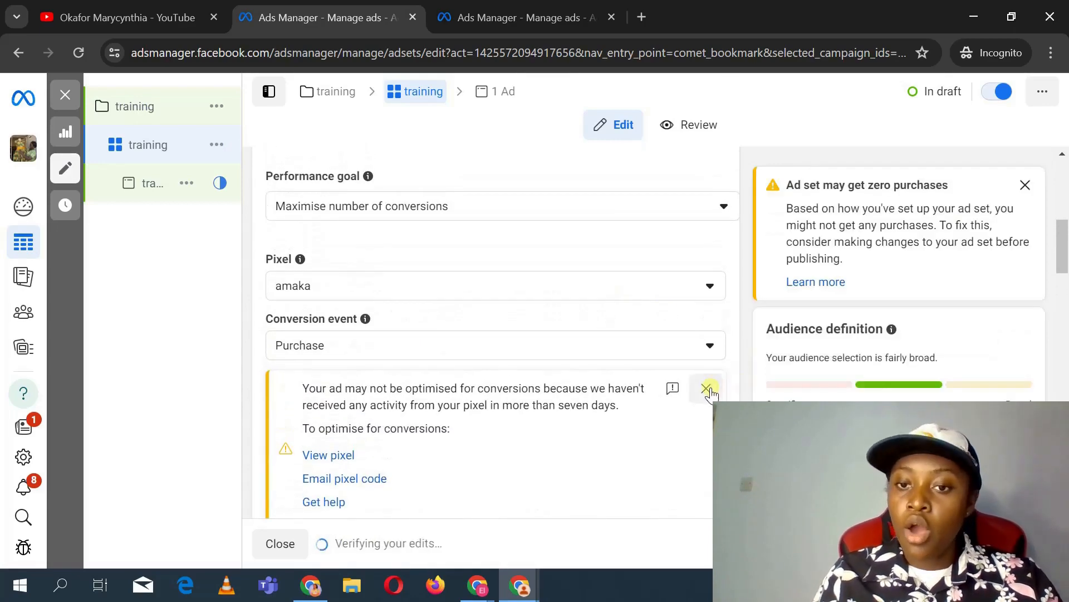
click(706, 388)
Step: Set the ad set's daily budget to 10,000 NGN
scroll(360, 332, down, 4)
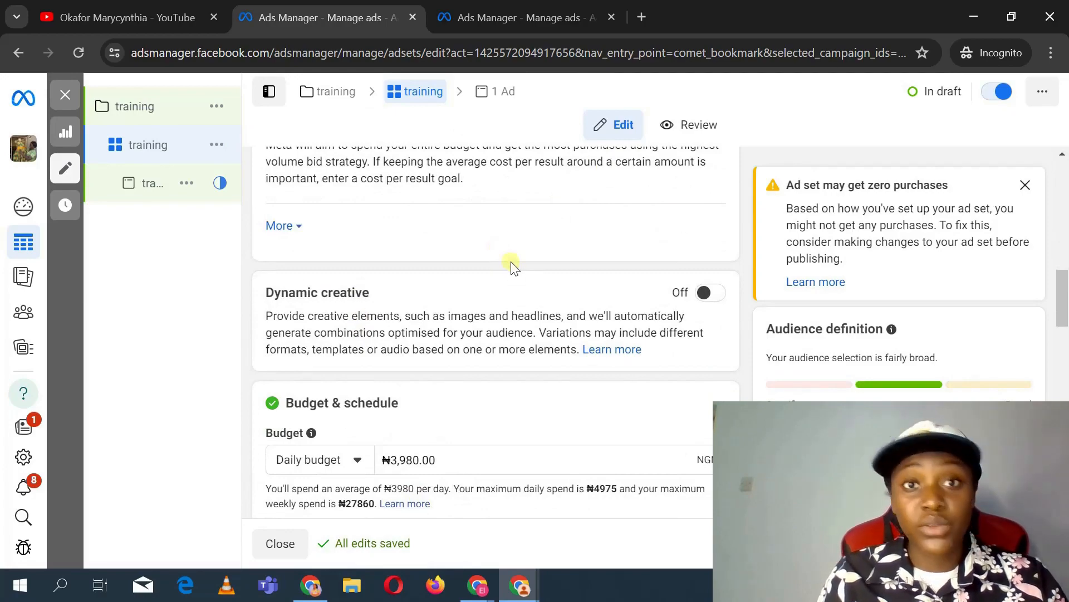
scroll(512, 268, up, 4)
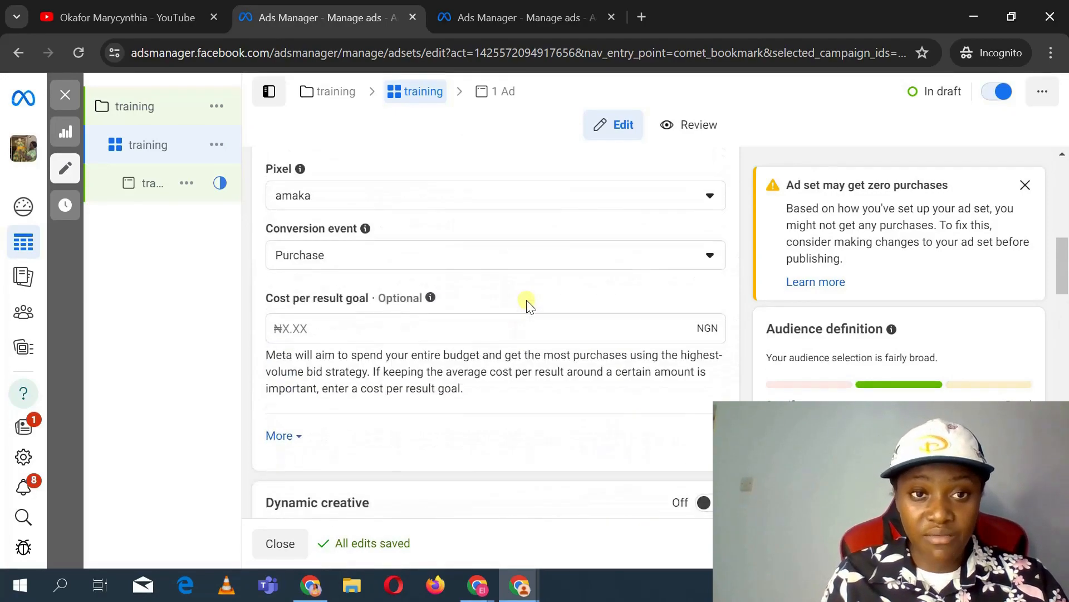
scroll(527, 304, down, 5)
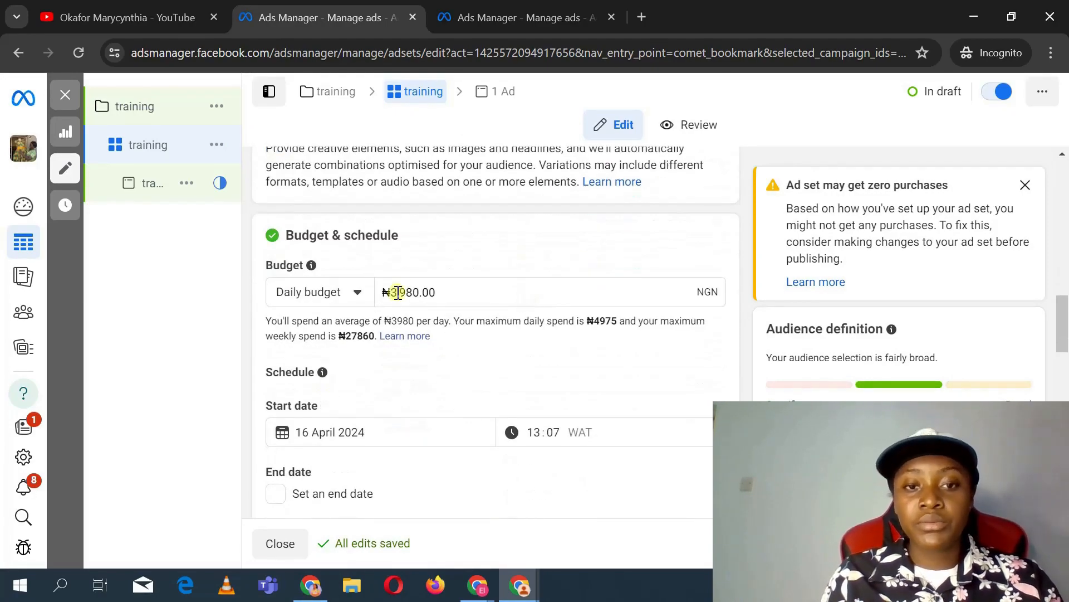
click(411, 293)
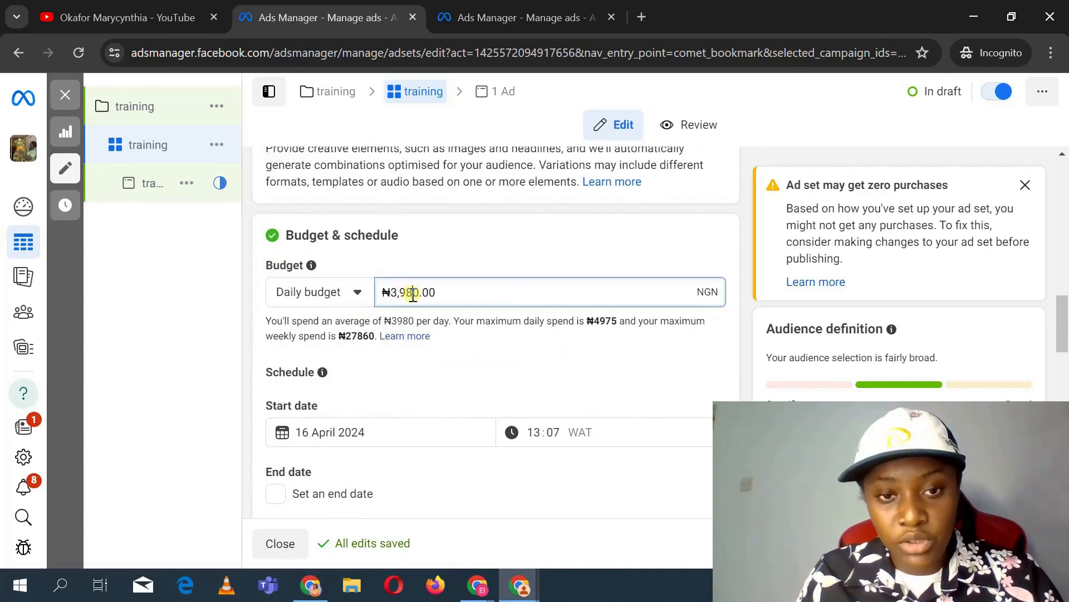
key(BackSpace)
key(BackSpace)
key(BackSpace)
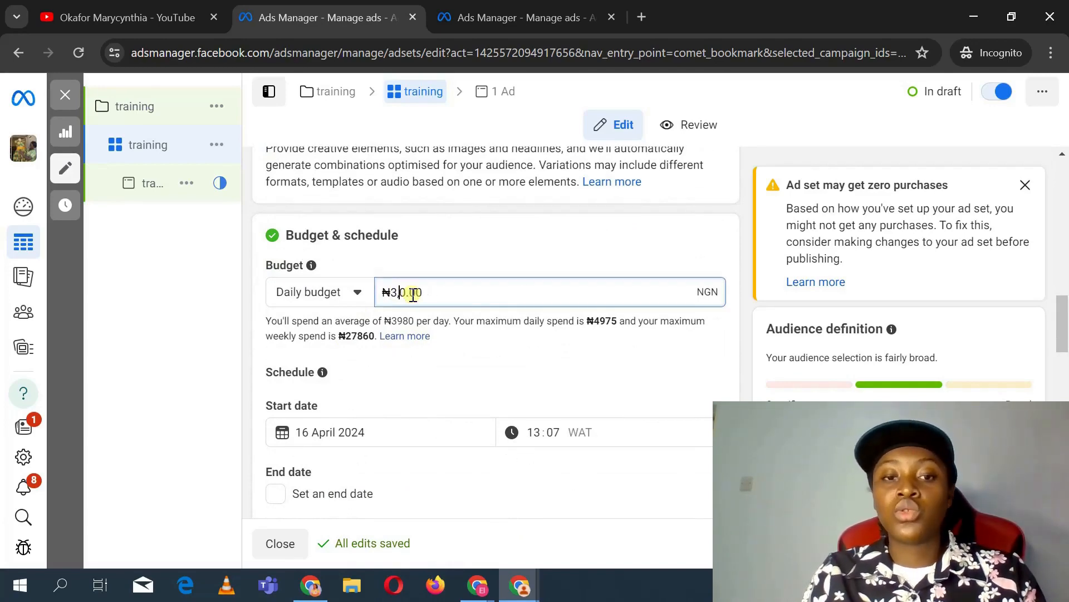
key(BackSpace)
text(1000)
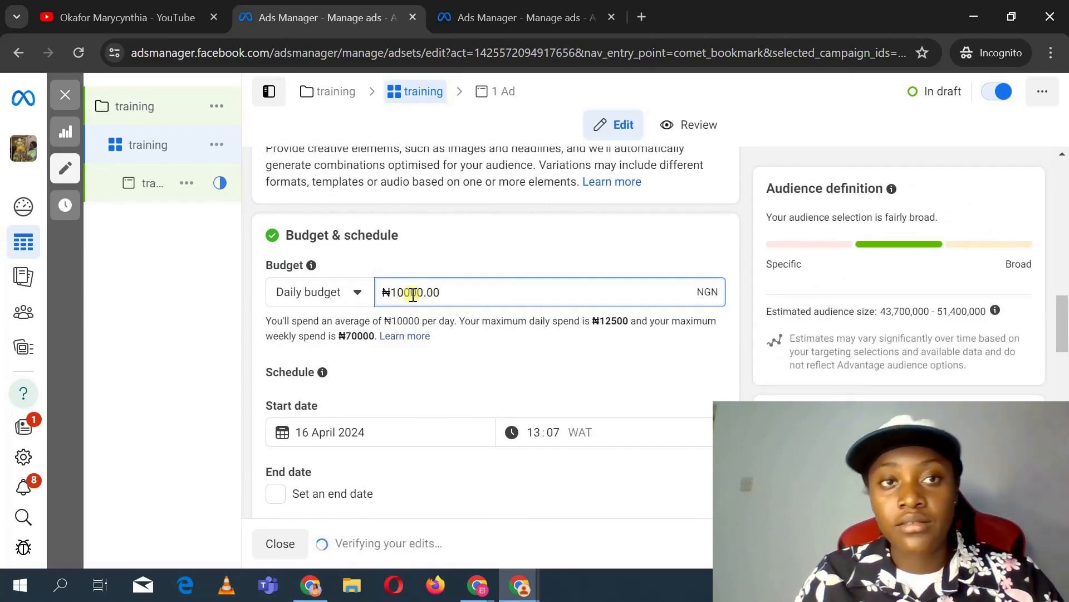
Step: Switch to the other Ads Manager tab, set the date range to Maximum and review the existing ads' budgets
click(518, 17)
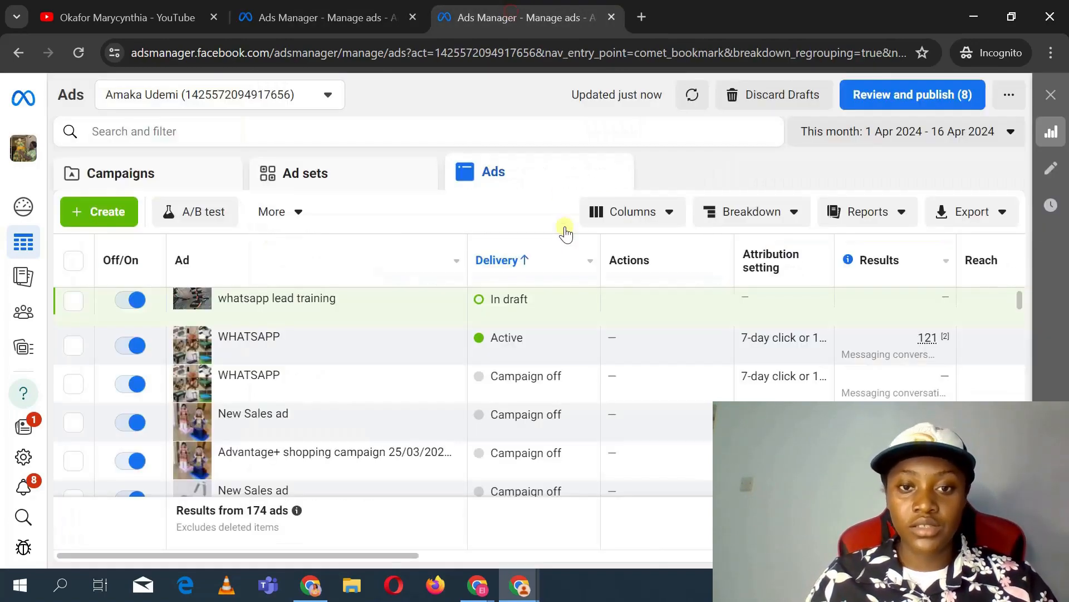
click(877, 138)
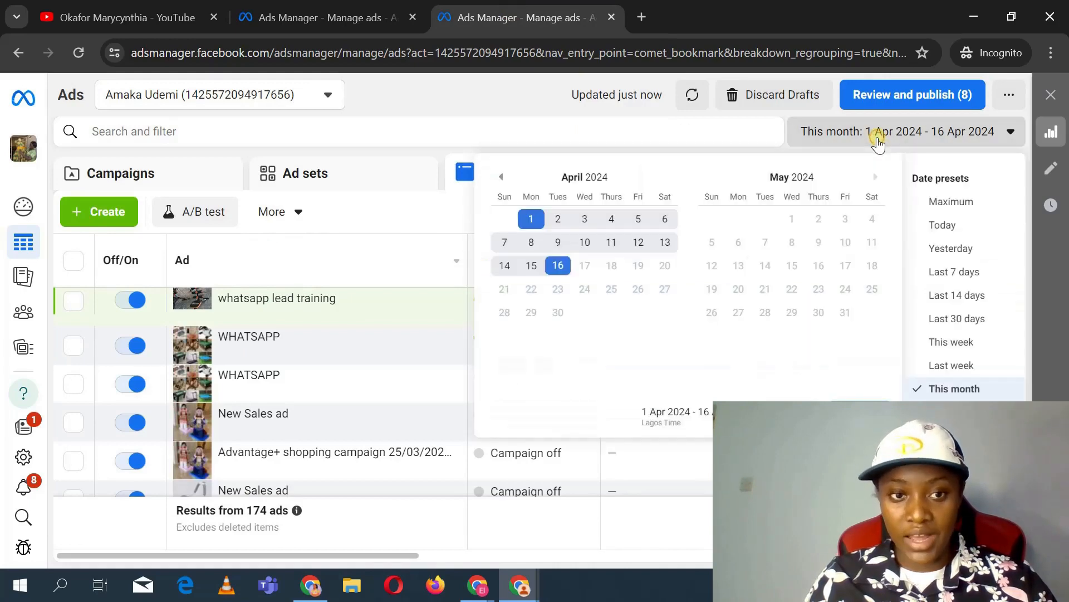
click(954, 201)
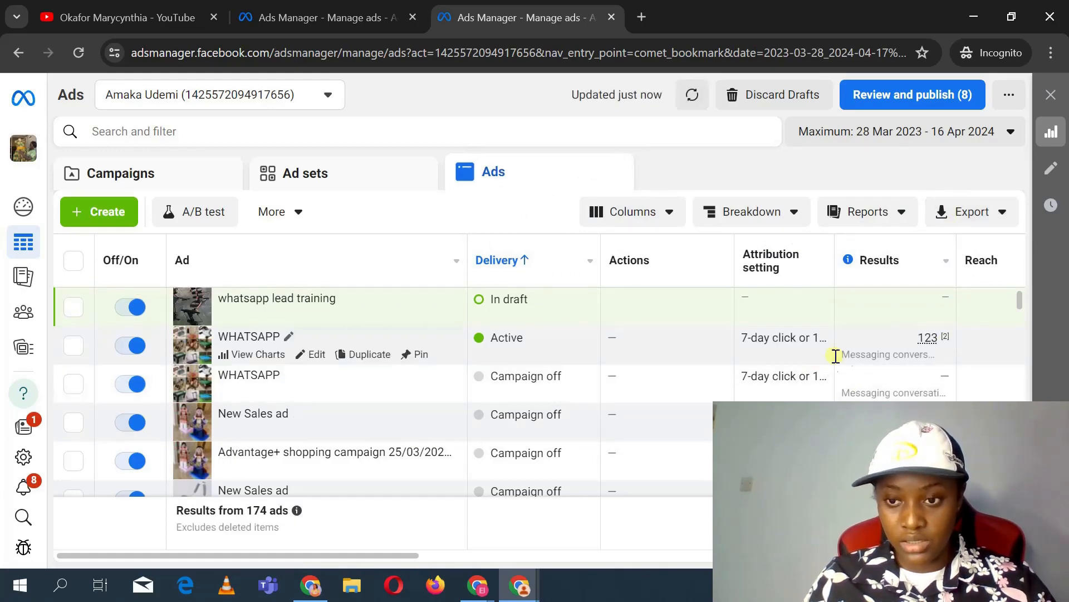
scroll(334, 422, right, 8)
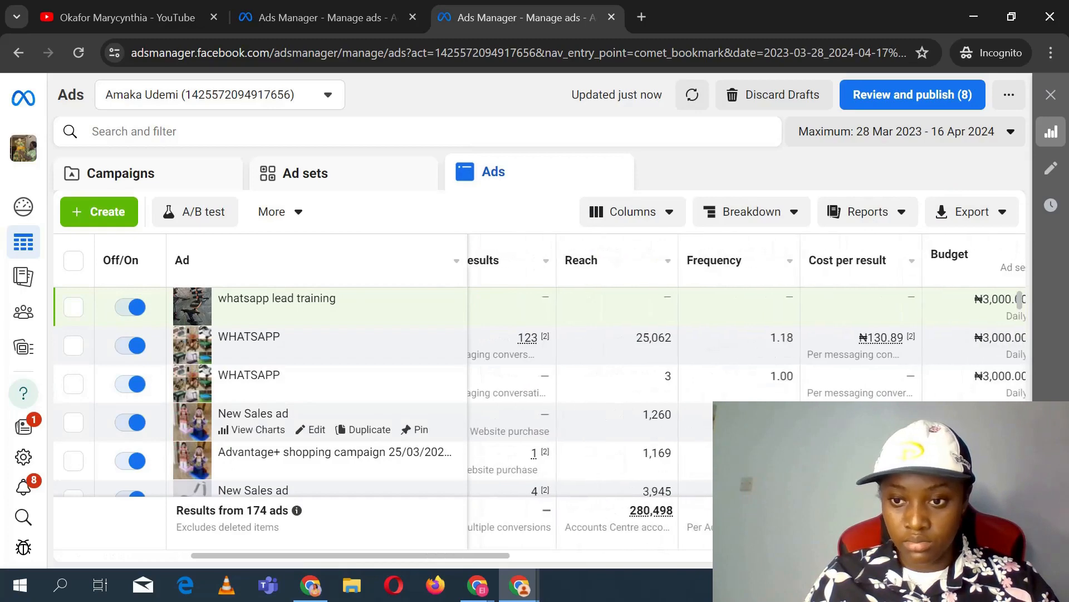
scroll(334, 422, right, 5)
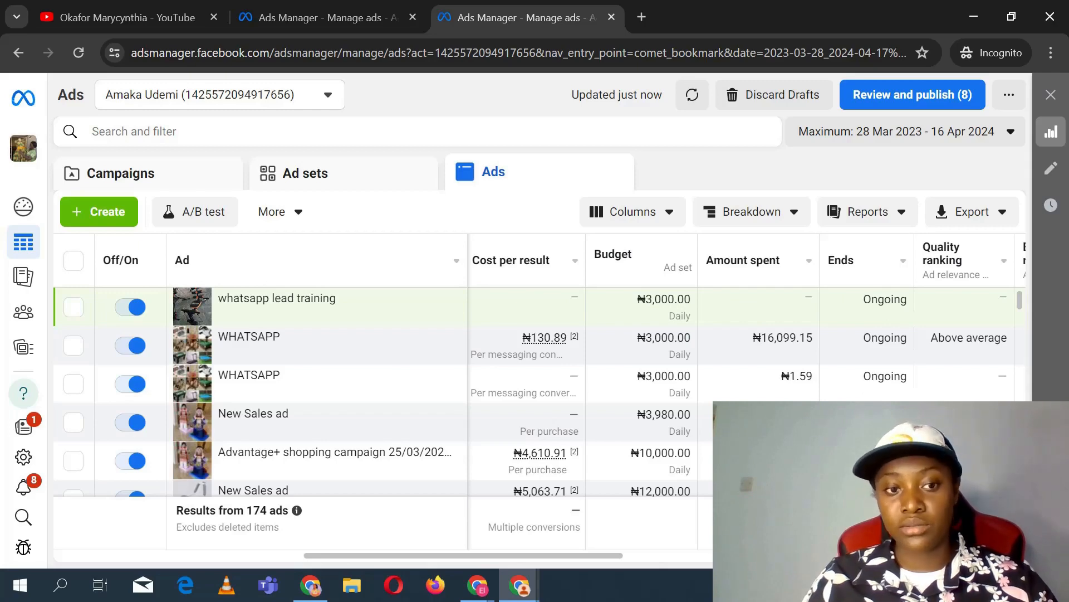
Step: Switch back to the training ad set and set its daily budget to 7 NGN
click(288, 8)
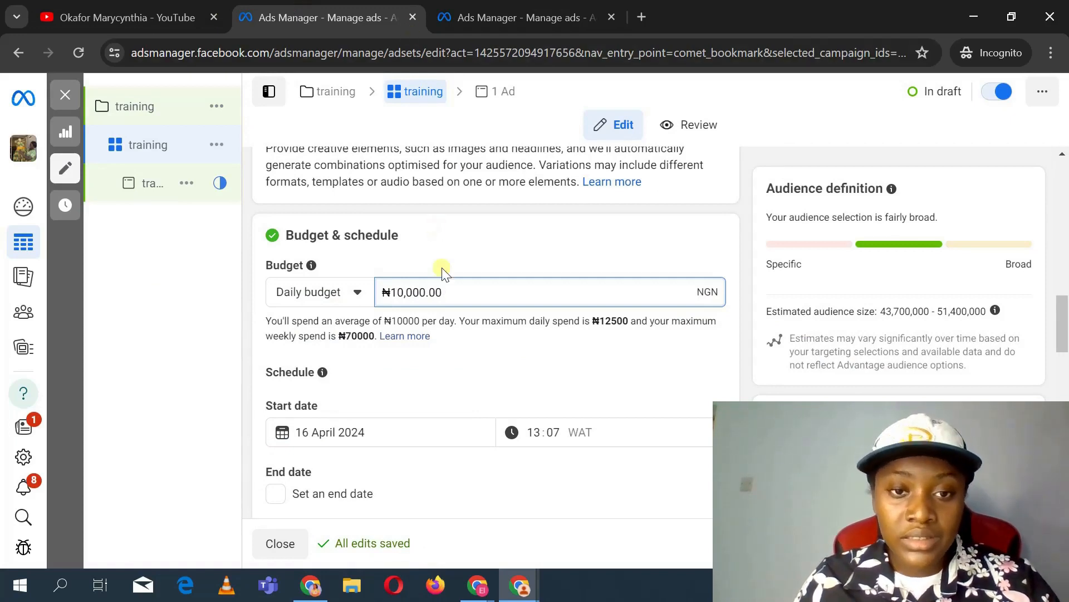
key(BackSpace)
key(BackSpace)
key(BackSpace)
key(BackSpace)
key(BackSpace)
key(BackSpace)
key(BackSpace)
key(BackSpace)
key(BackSpace)
key(BackSpace)
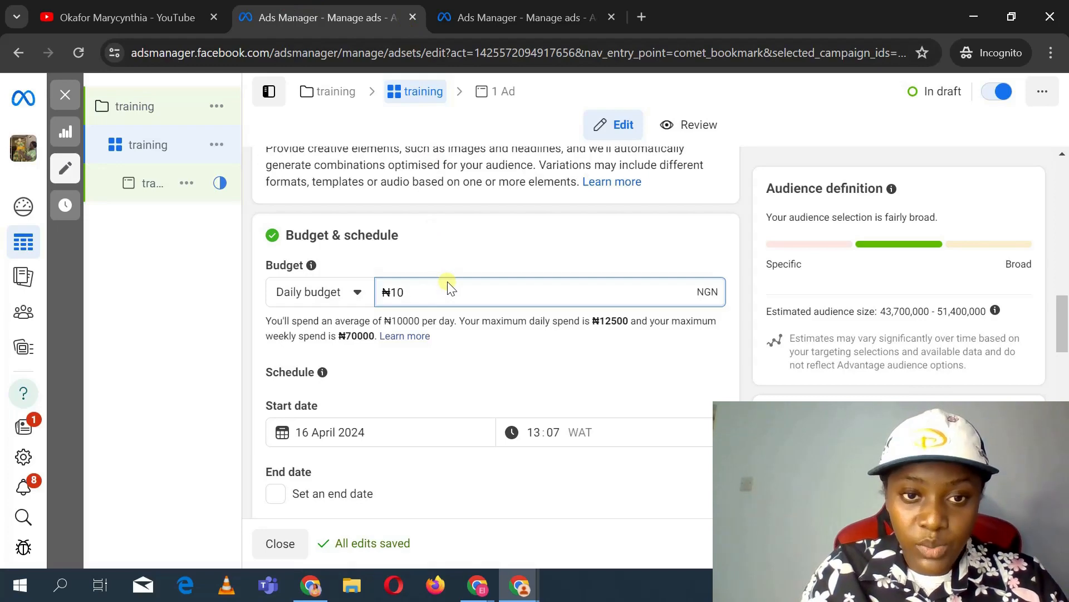
text(7)
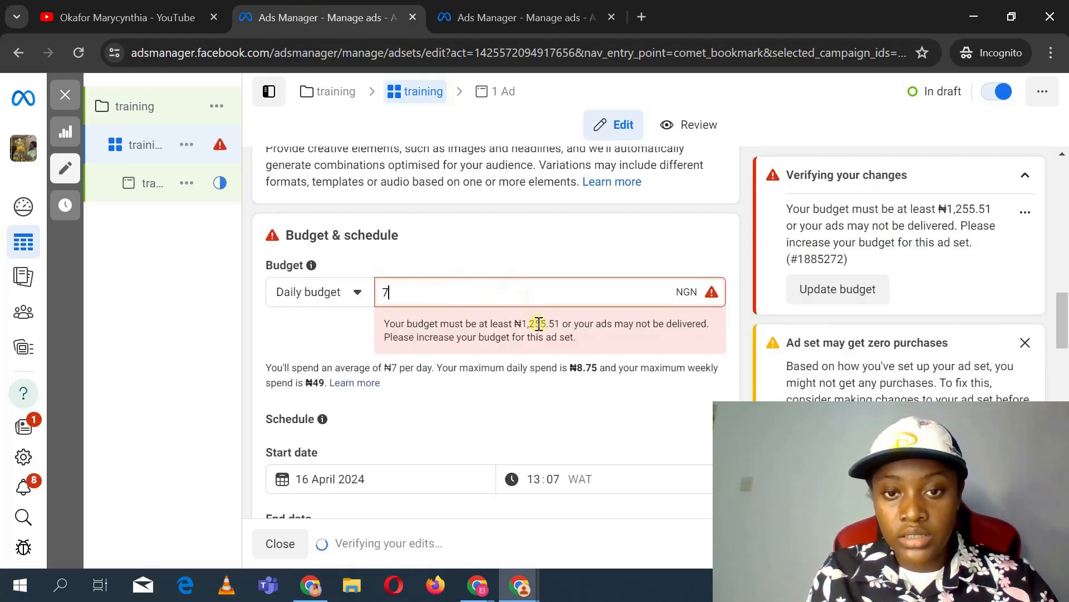
drag(548, 323, 513, 324)
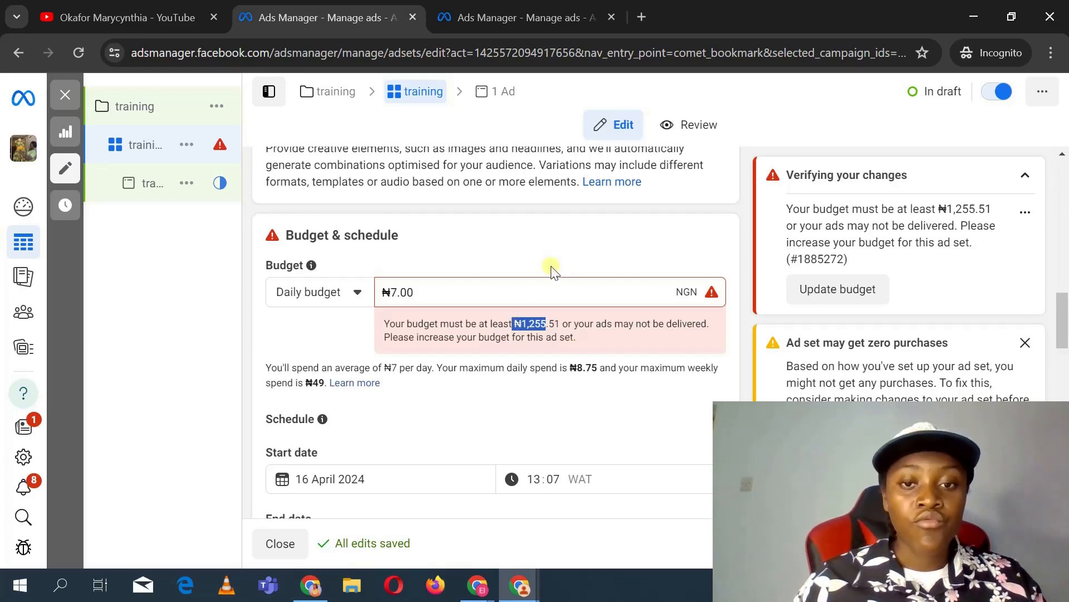
Step: Set the training ad set's daily budget to 3,000 NGN
click(613, 401)
scroll(616, 404, down, 4)
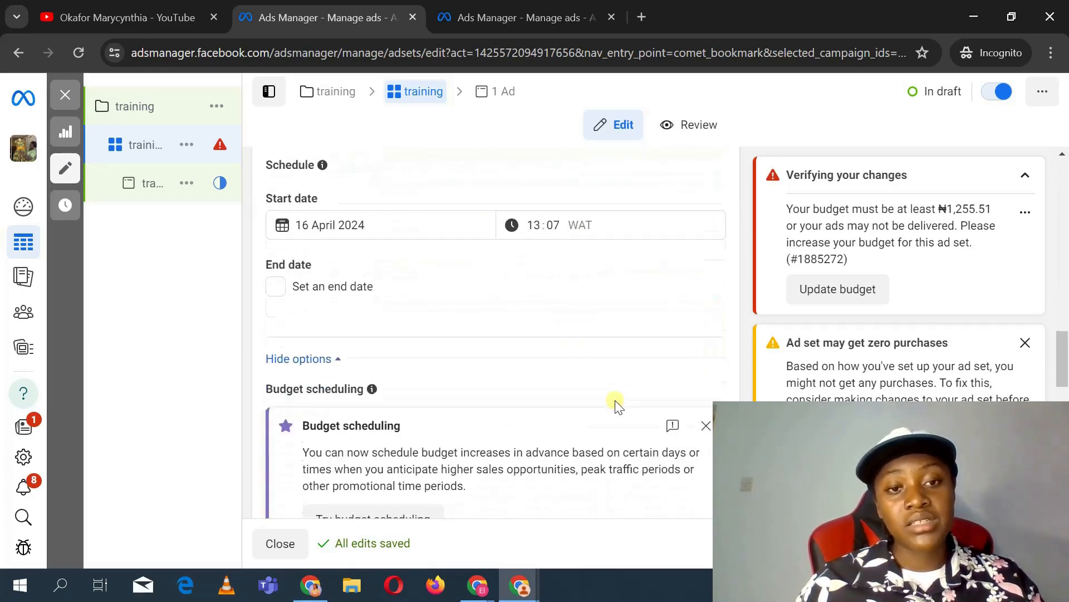
scroll(613, 401, up, 3)
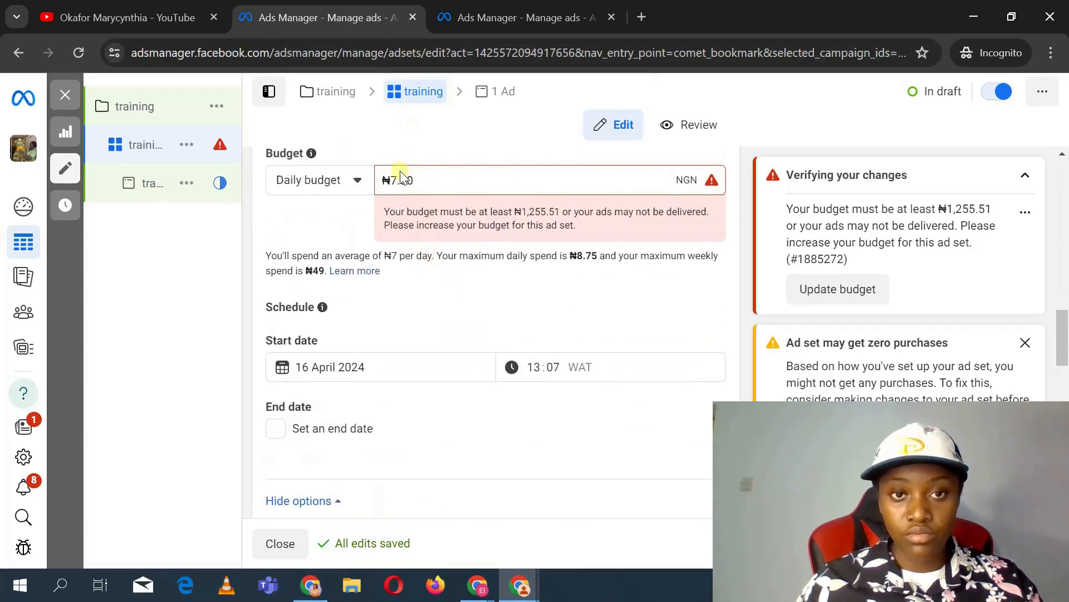
click(401, 176)
key(BackSpace)
key(BackSpace)
key(BackSpace)
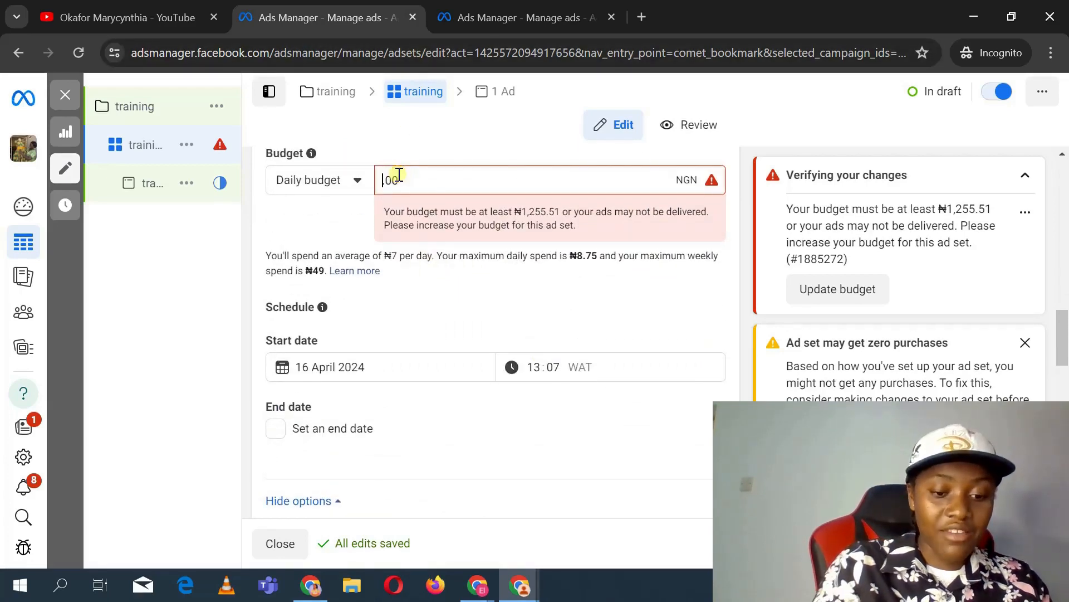
text(3)
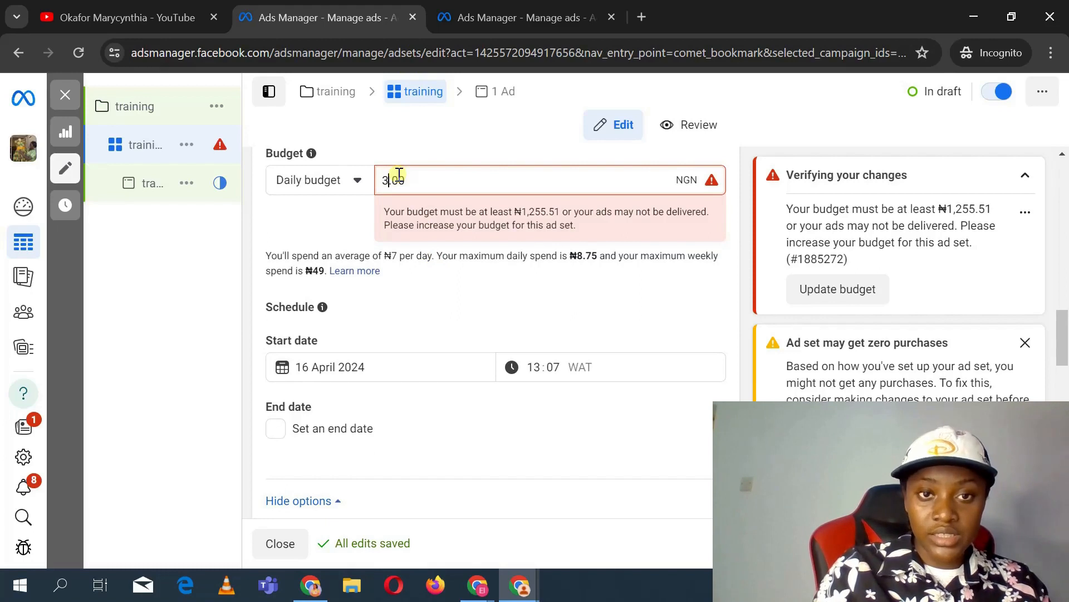
text(00)
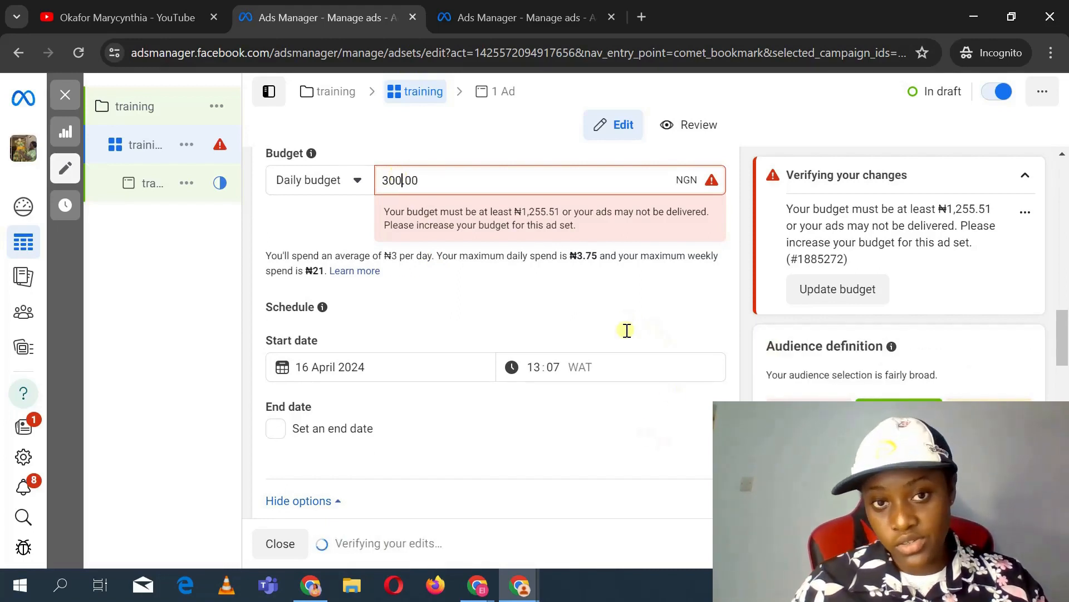
click(627, 330)
click(405, 181)
text(0)
click(572, 293)
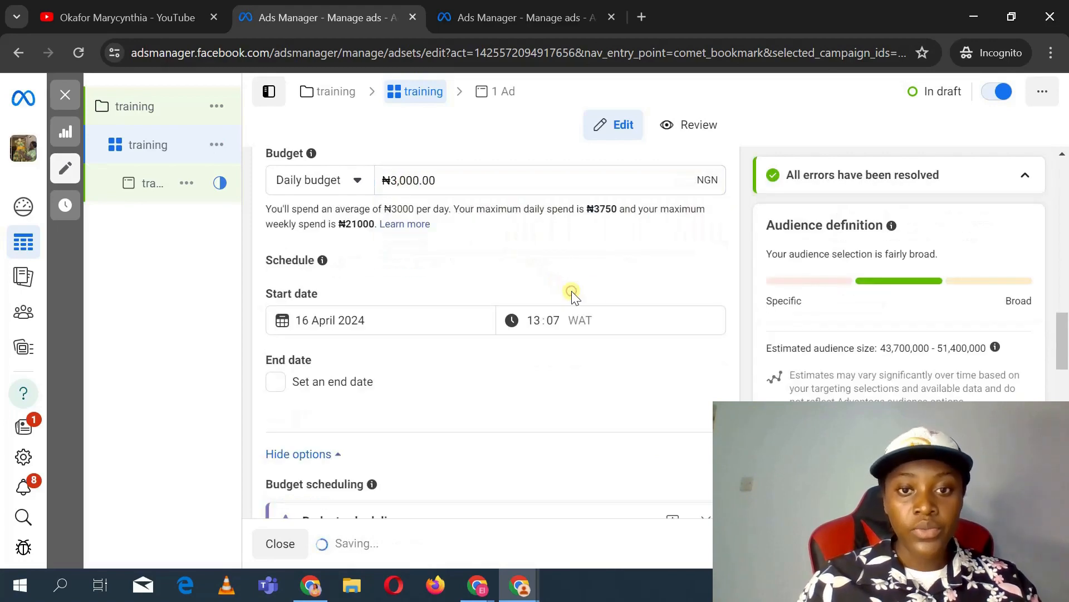
Step: Set the ad set's start date to 17 April 2024 with a start time of 05:00
scroll(617, 304, down, 2)
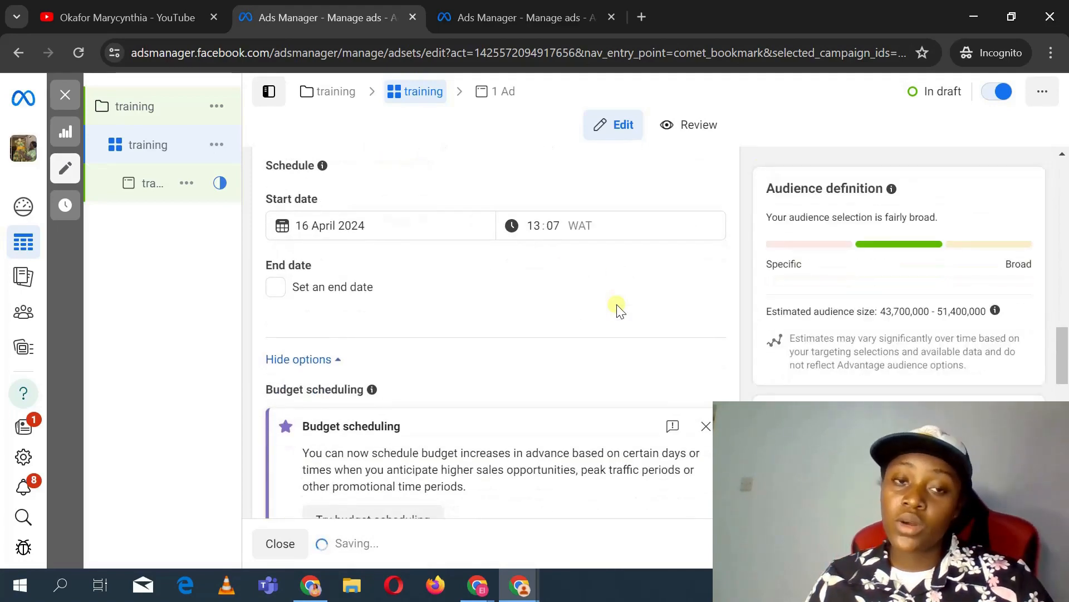
click(349, 229)
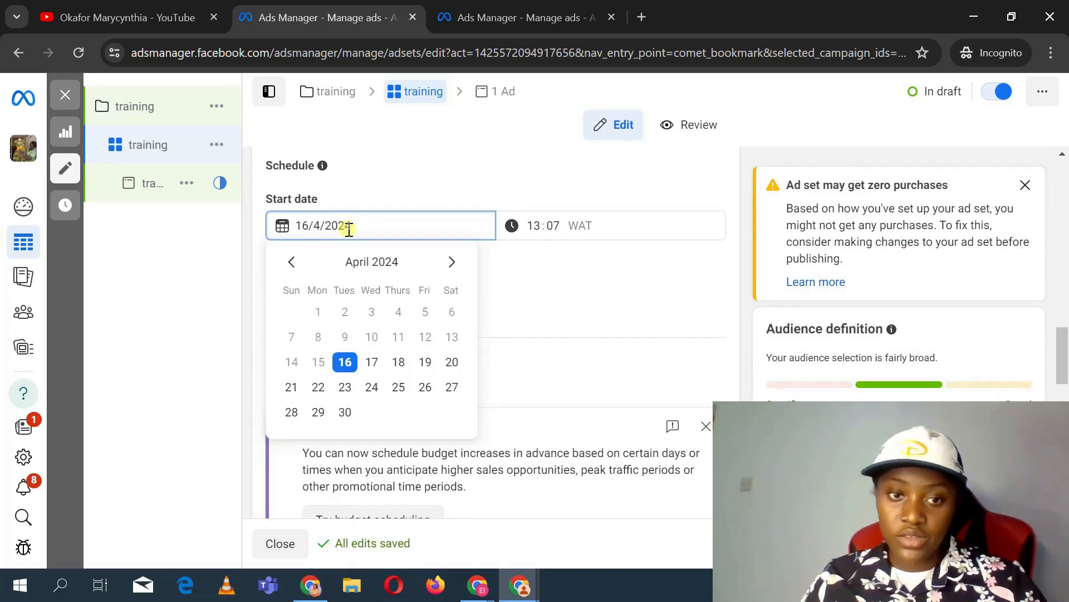
click(373, 362)
click(535, 224)
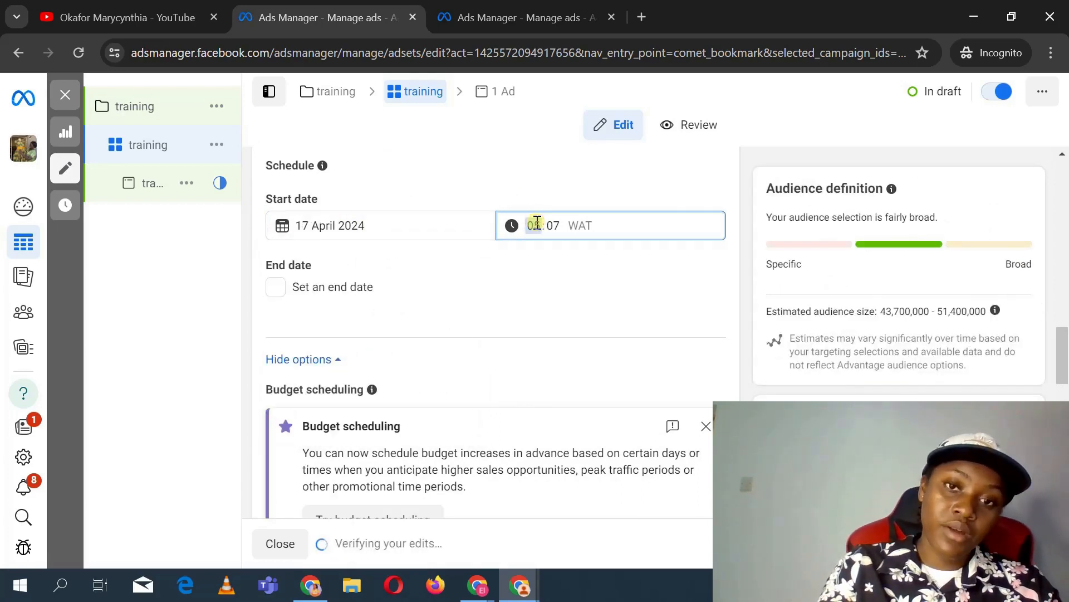
text(5)
click(556, 224)
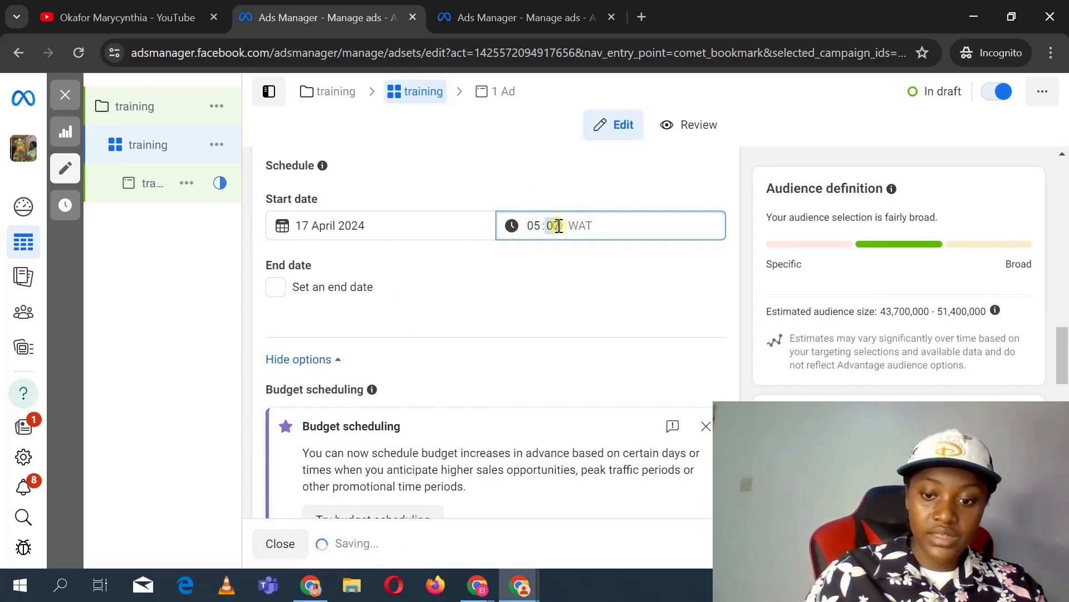
text(00)
click(568, 279)
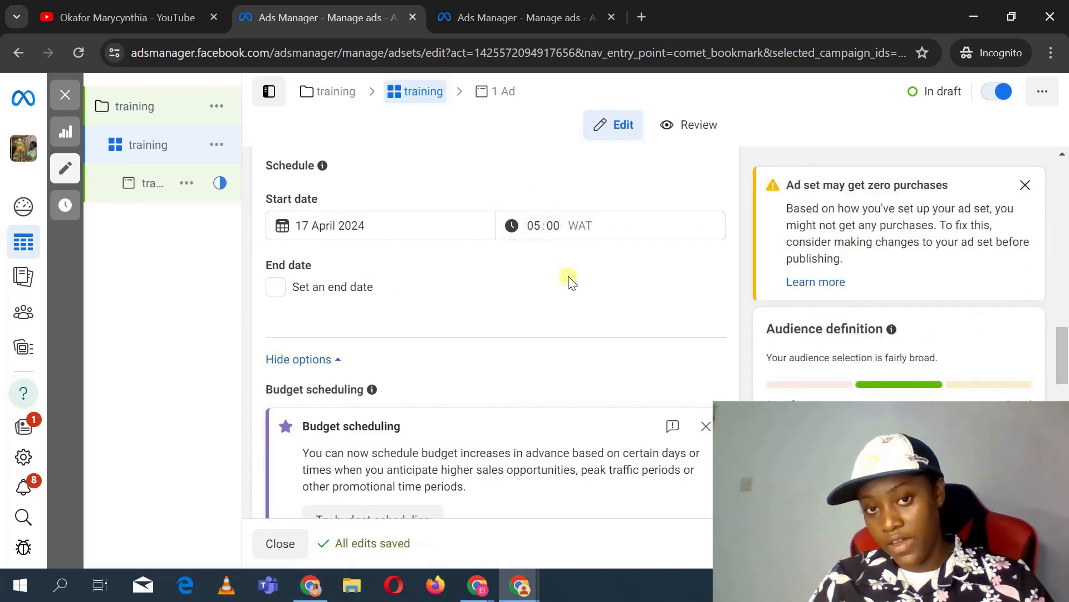
Step: Dismiss the budget scheduling suggestion card in the schedule options
scroll(568, 279, down, 1)
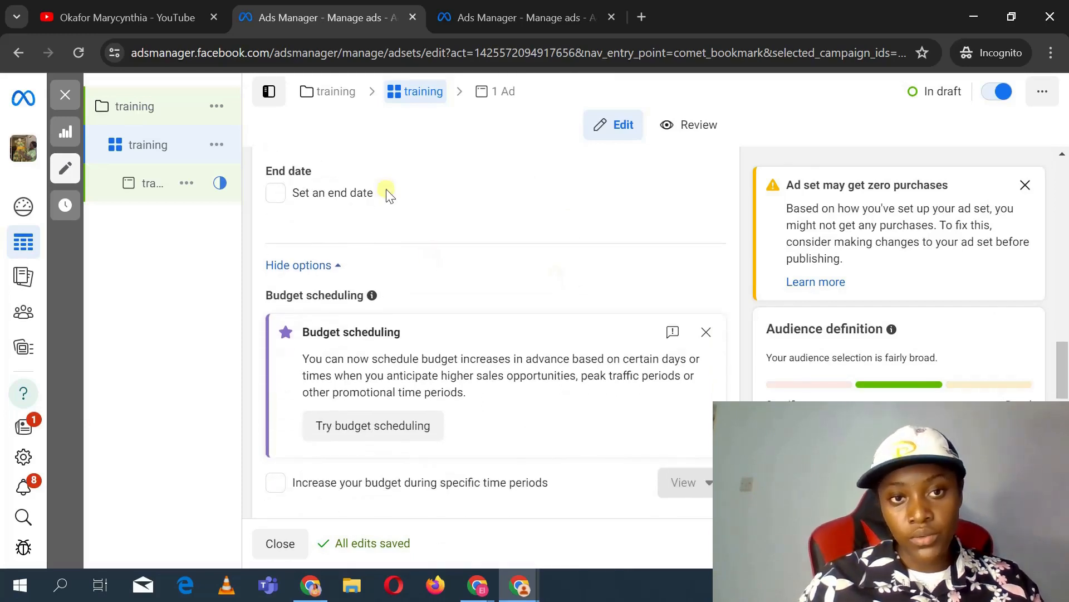
scroll(496, 229, up, 1)
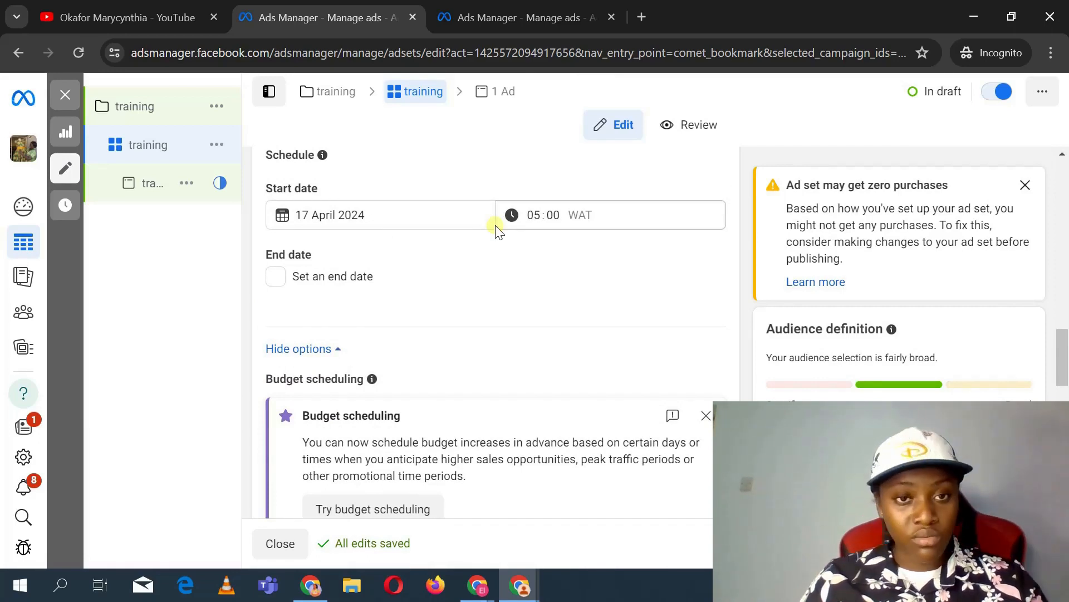
scroll(497, 231, up, 1)
scroll(497, 231, up, 2)
scroll(497, 231, down, 8)
scroll(498, 230, up, 3)
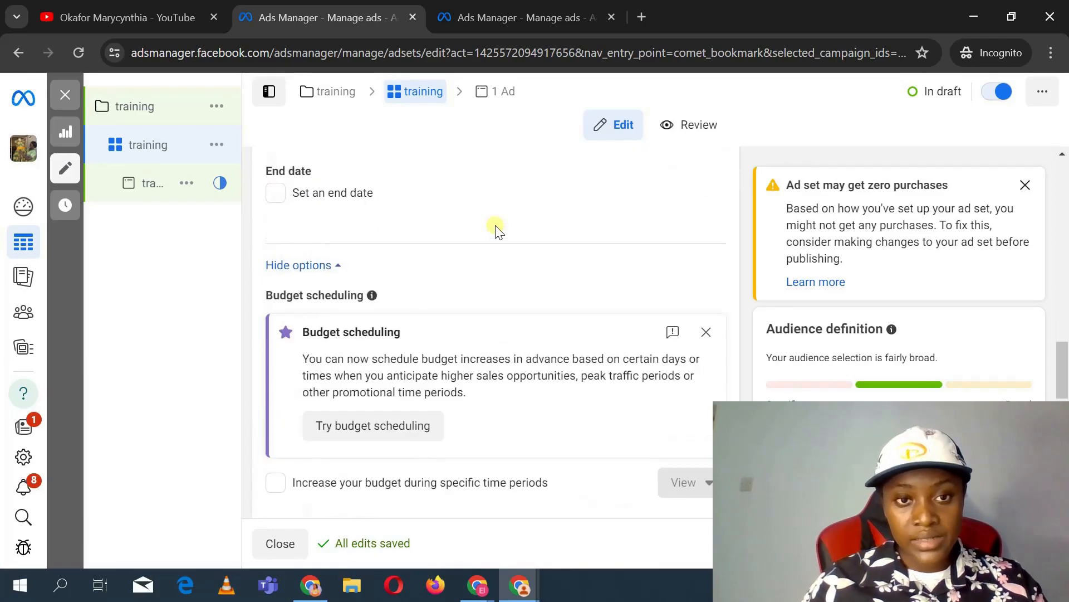
scroll(497, 231, up, 1)
click(706, 402)
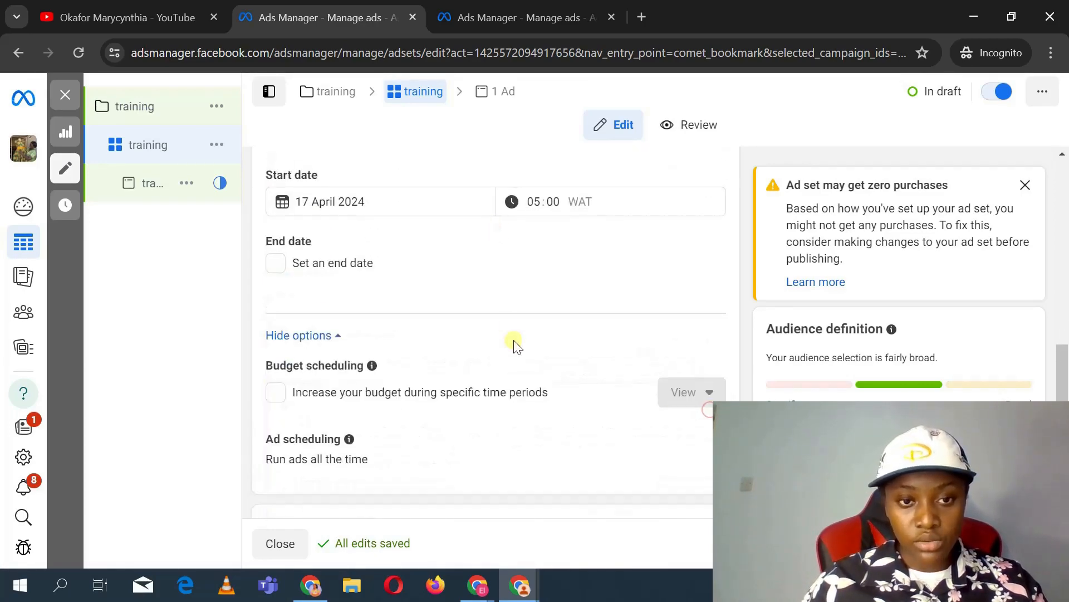
Step: Switch the audience section to the original audience options instead of Advantage+ audience
scroll(516, 344, down, 9)
scroll(515, 344, up, 3)
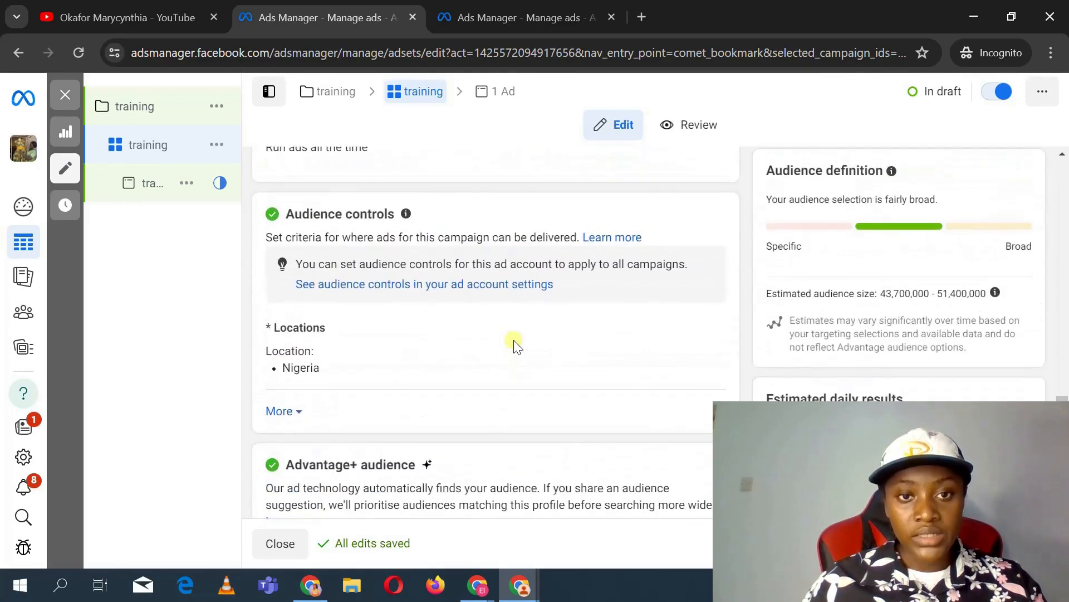
scroll(513, 341, down, 1)
scroll(506, 330, down, 2)
scroll(505, 329, down, 1)
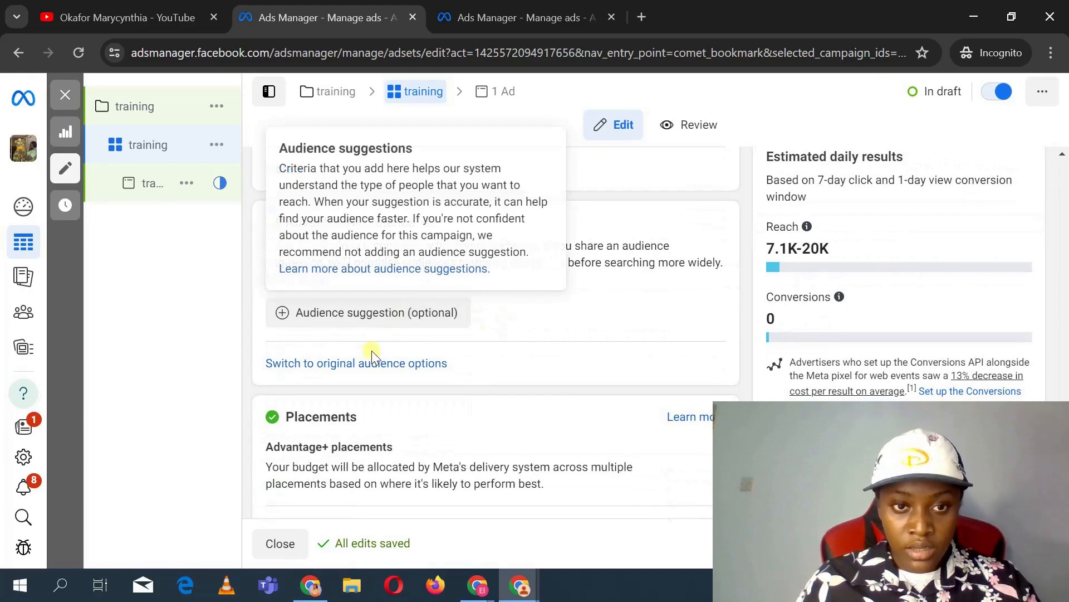
click(406, 363)
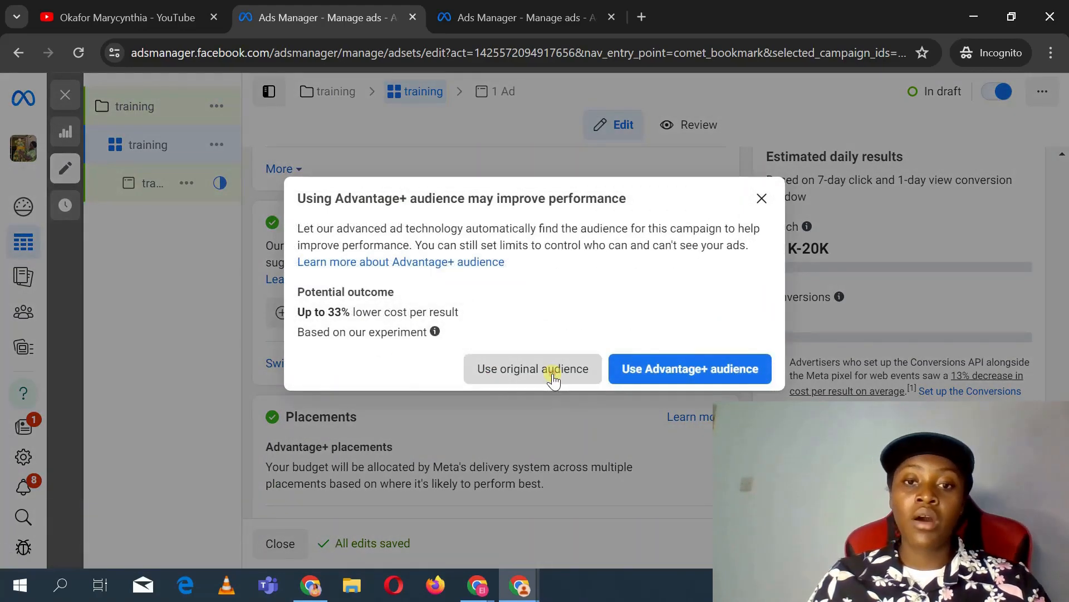
click(553, 374)
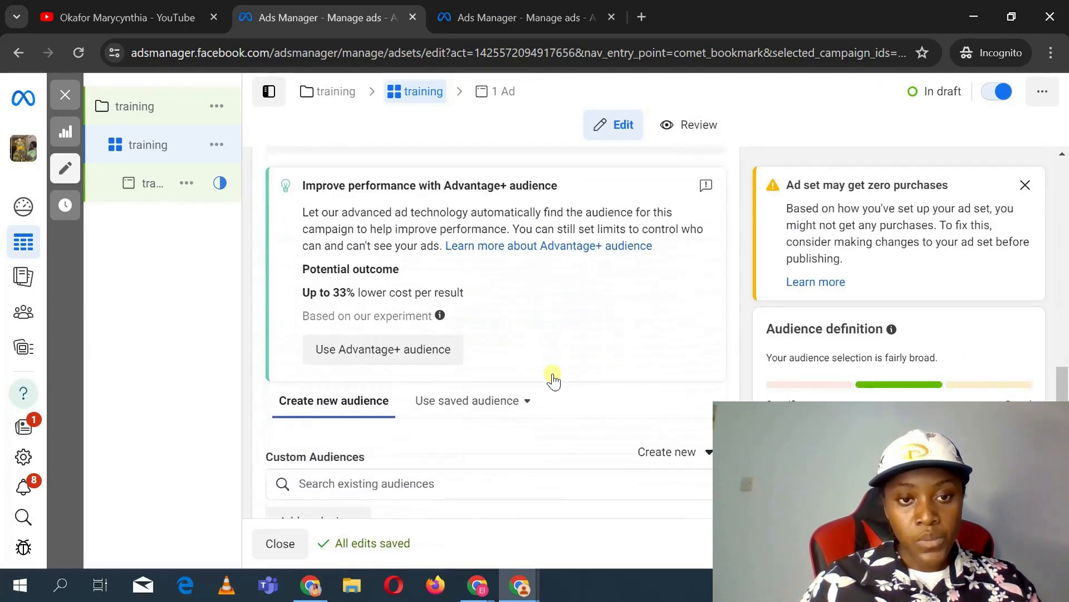
Step: Review the audience's location, age, gender and detailed targeting settings
scroll(553, 380, down, 7)
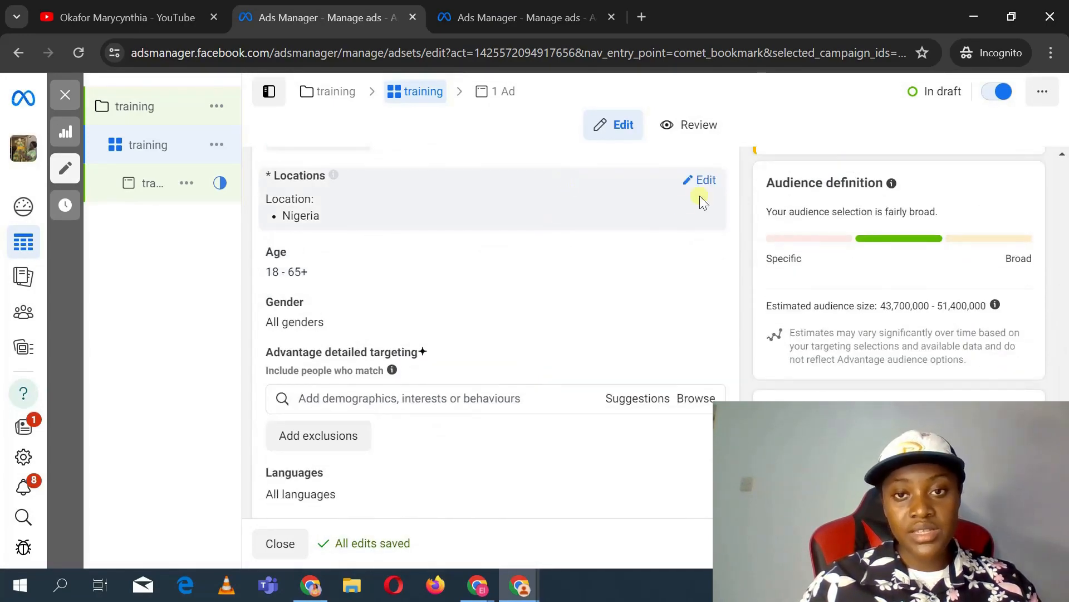
scroll(703, 192, up, 2)
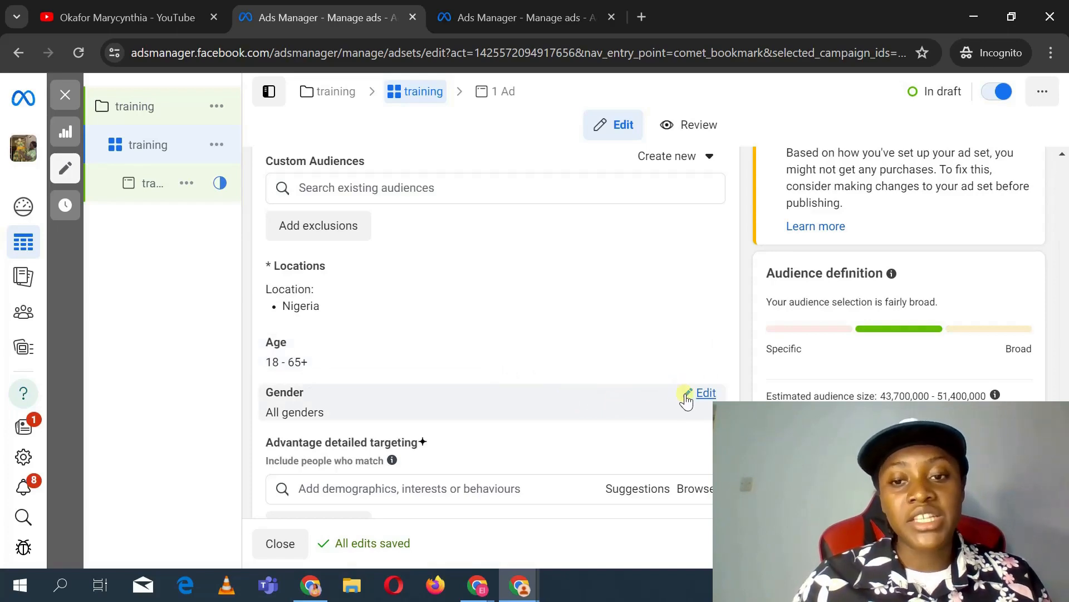
scroll(689, 405, down, 2)
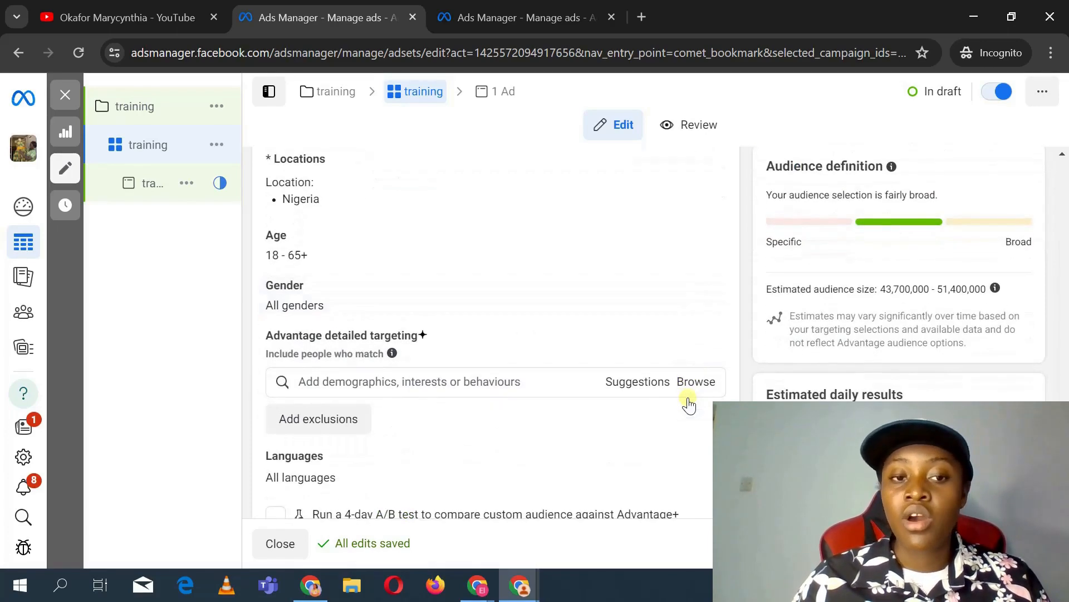
scroll(689, 405, down, 1)
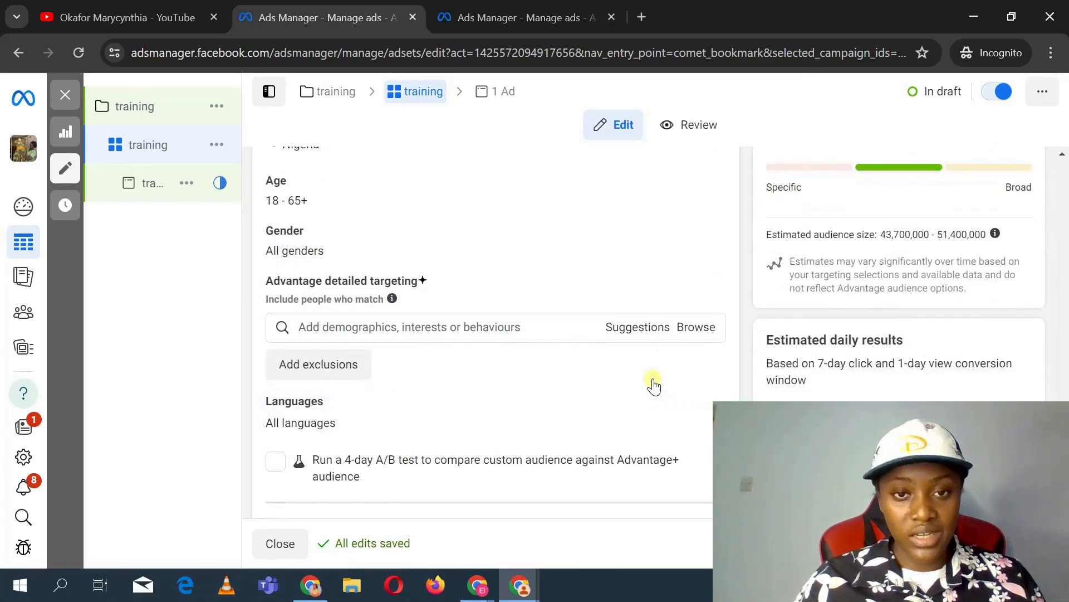
click(532, 331)
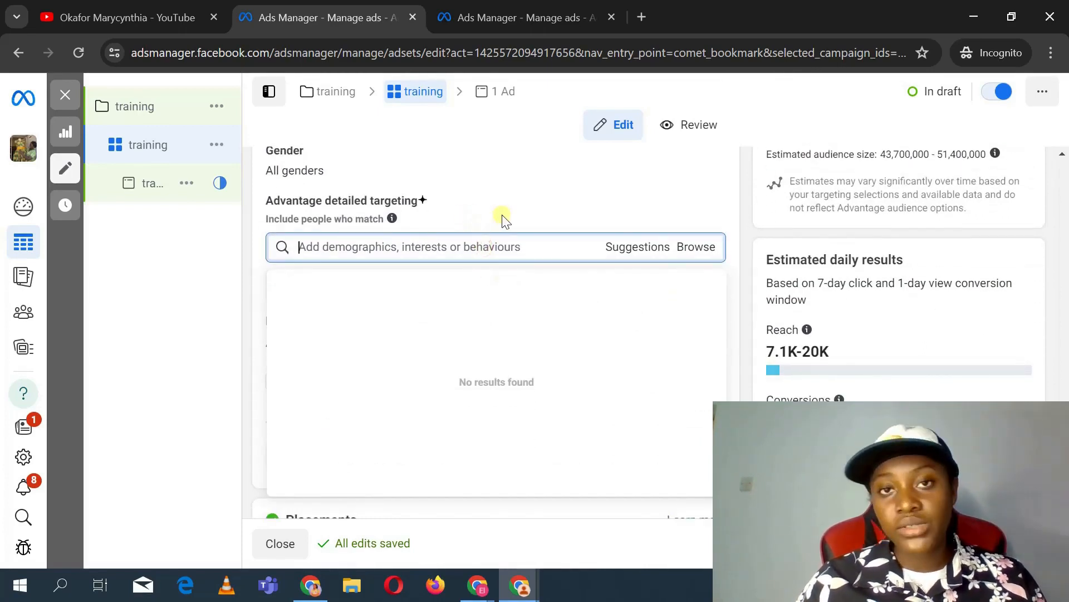
click(506, 255)
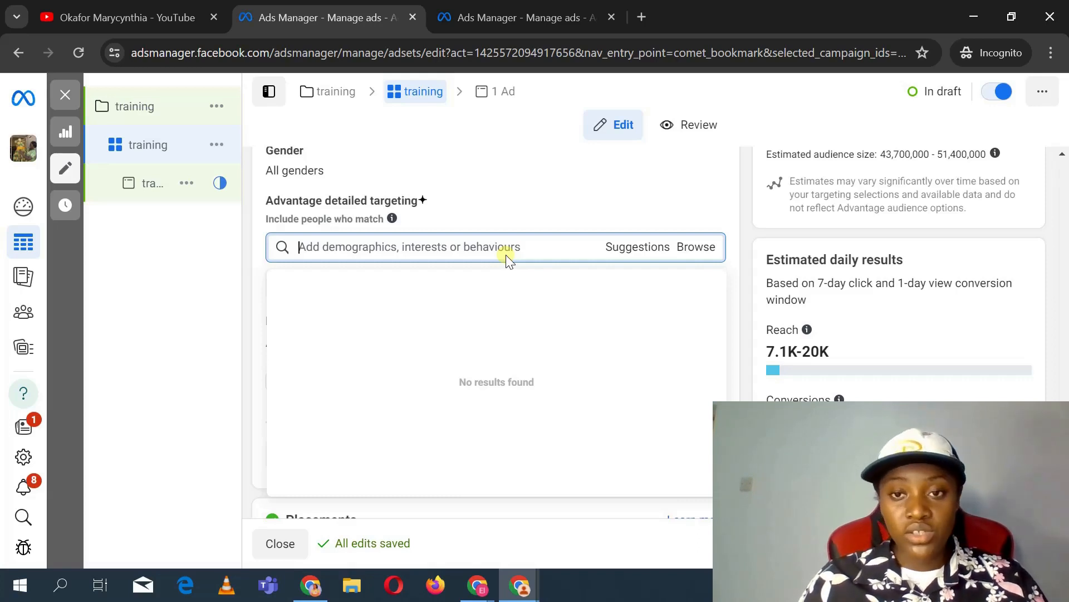
click(510, 221)
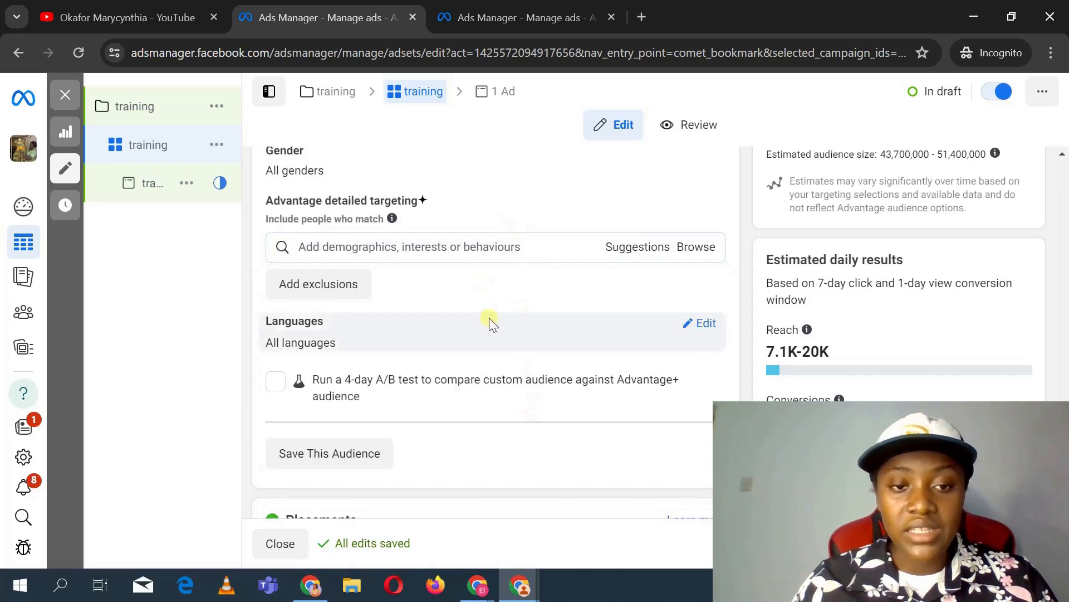
Step: Set the audience language to English (All)
click(705, 329)
click(571, 344)
text(s)
key(BackSpace)
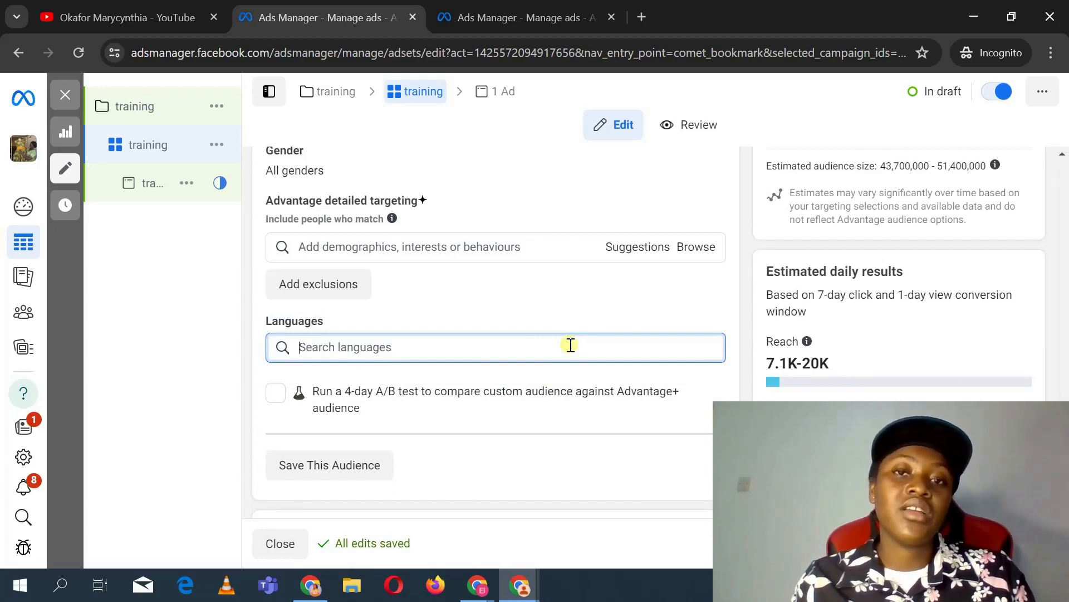
text(e3)
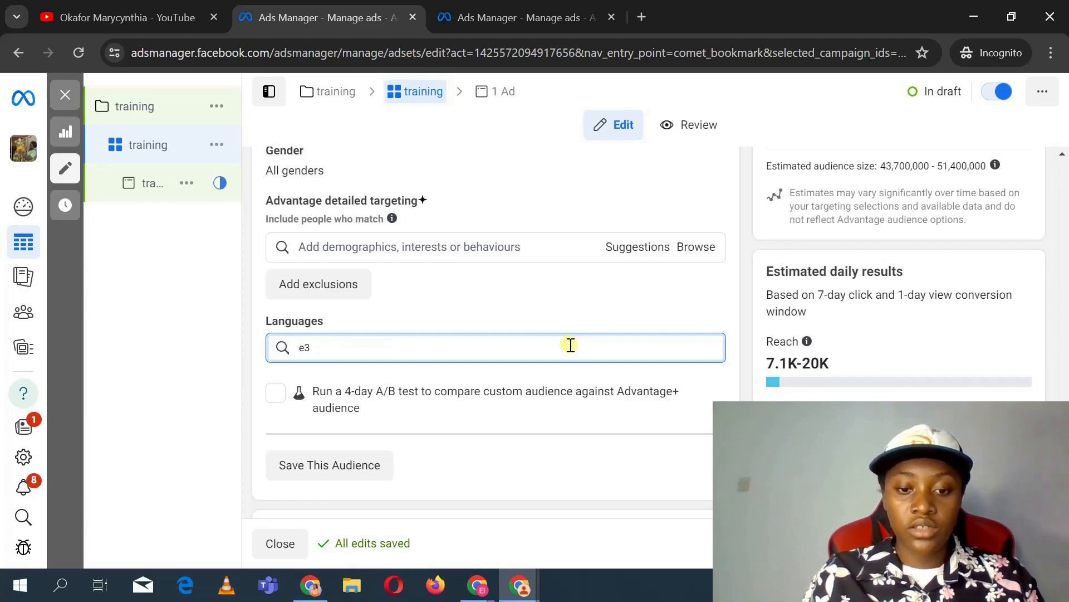
text(g)
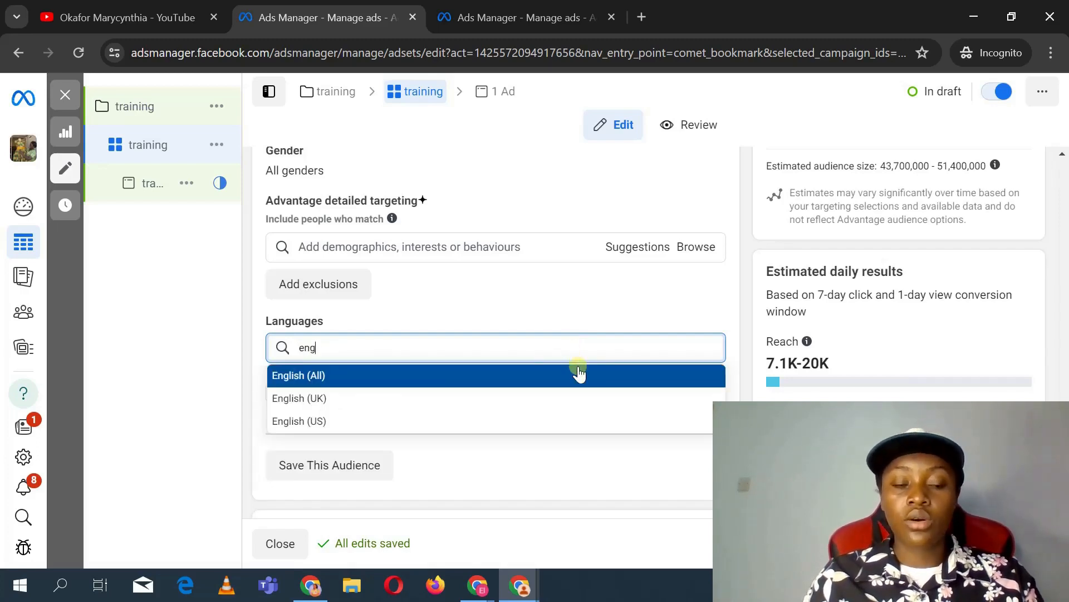
click(577, 369)
Step: Change the ad set's placements from Advantage+ placements to Manual placements
scroll(546, 468, down, 3)
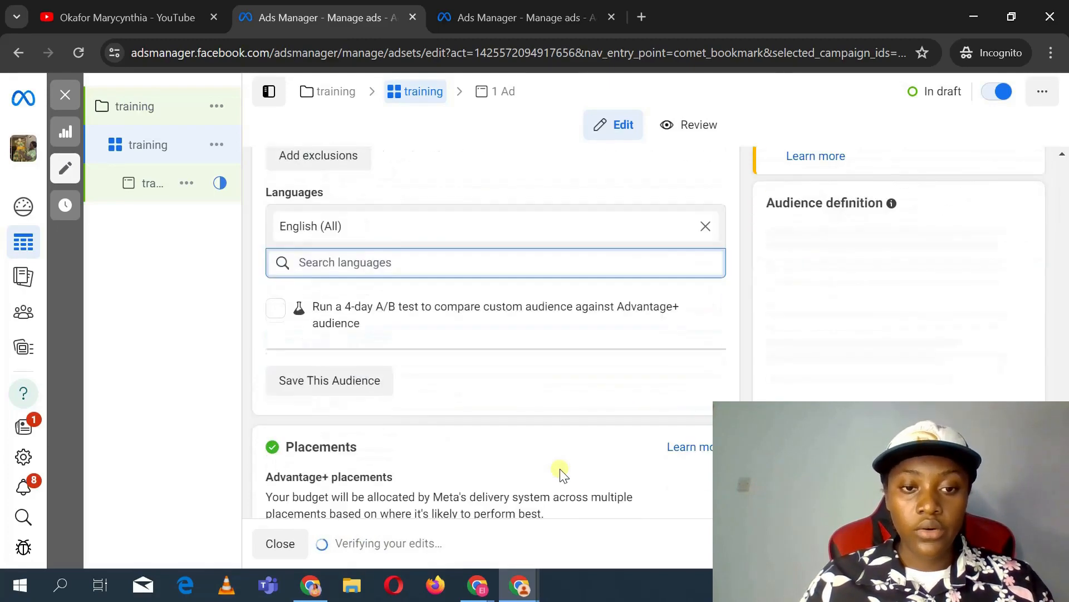
mouse_move(252, 512)
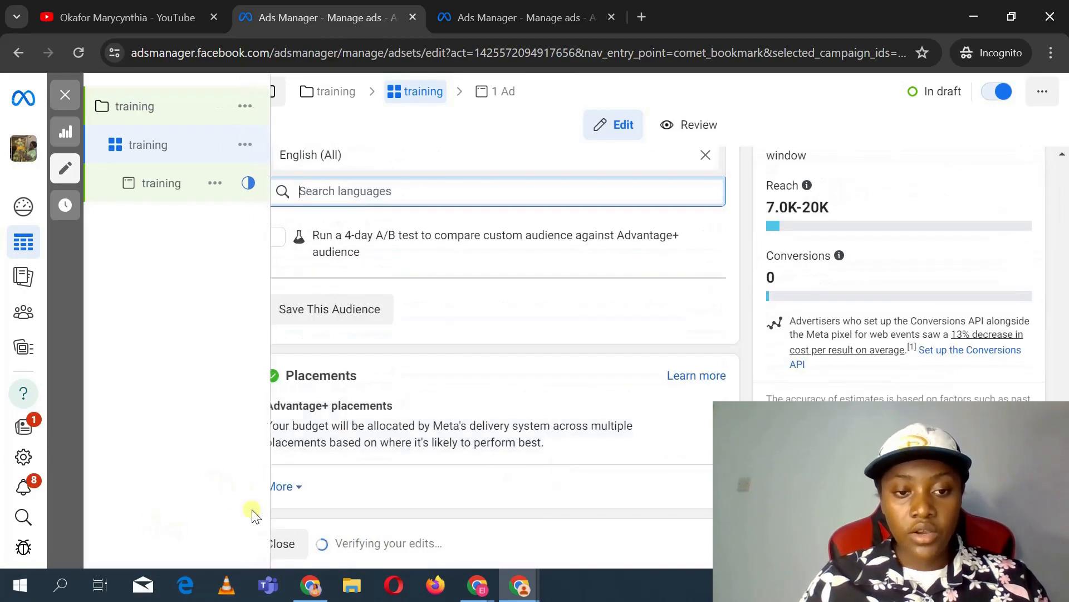
click(284, 488)
scroll(443, 421, down, 2)
scroll(445, 420, down, 2)
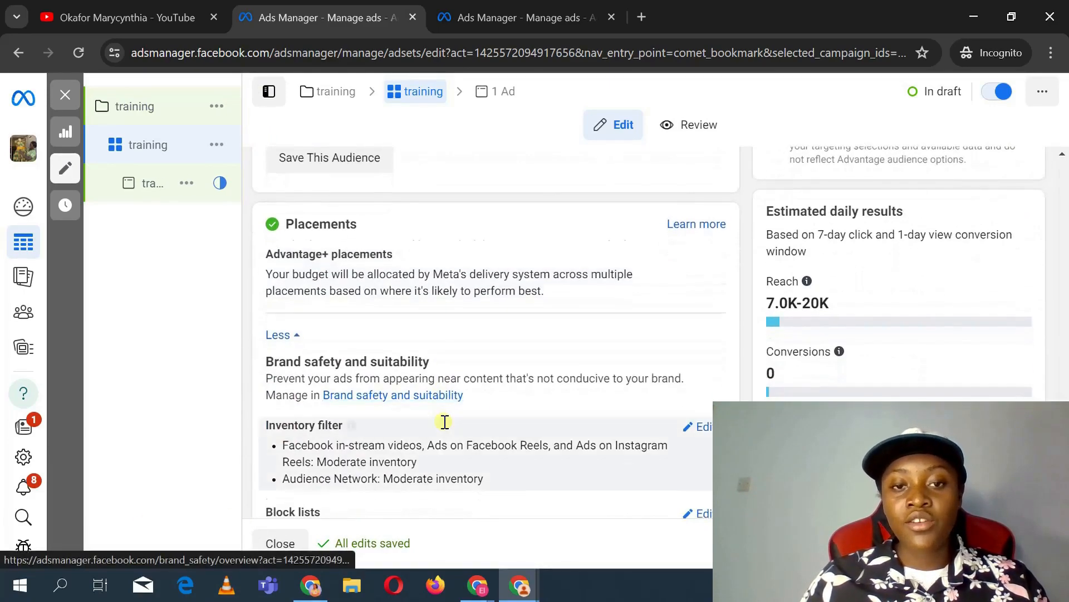
click(692, 201)
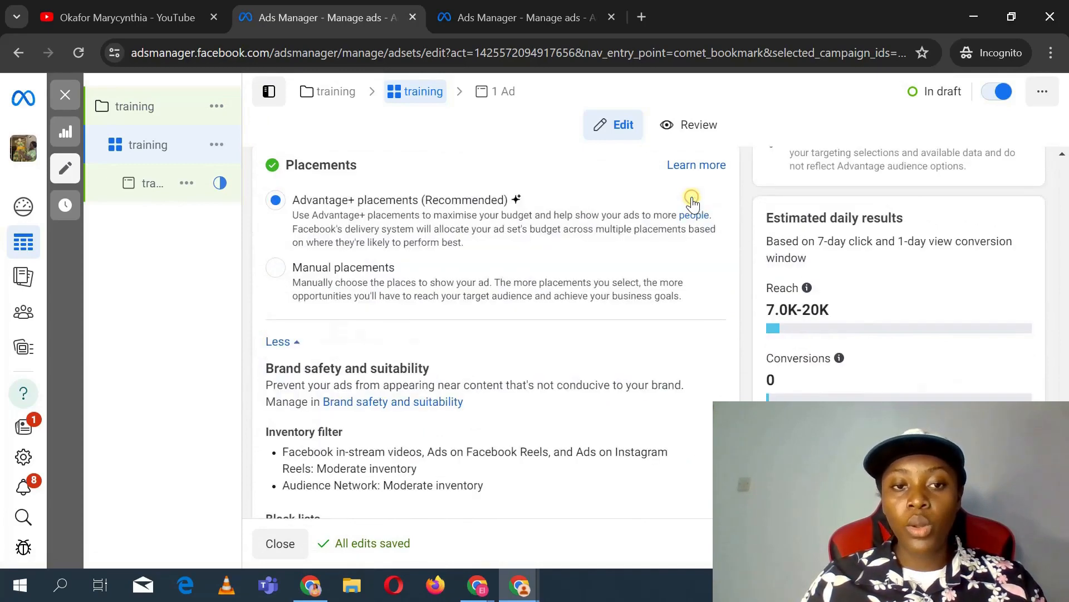
click(276, 268)
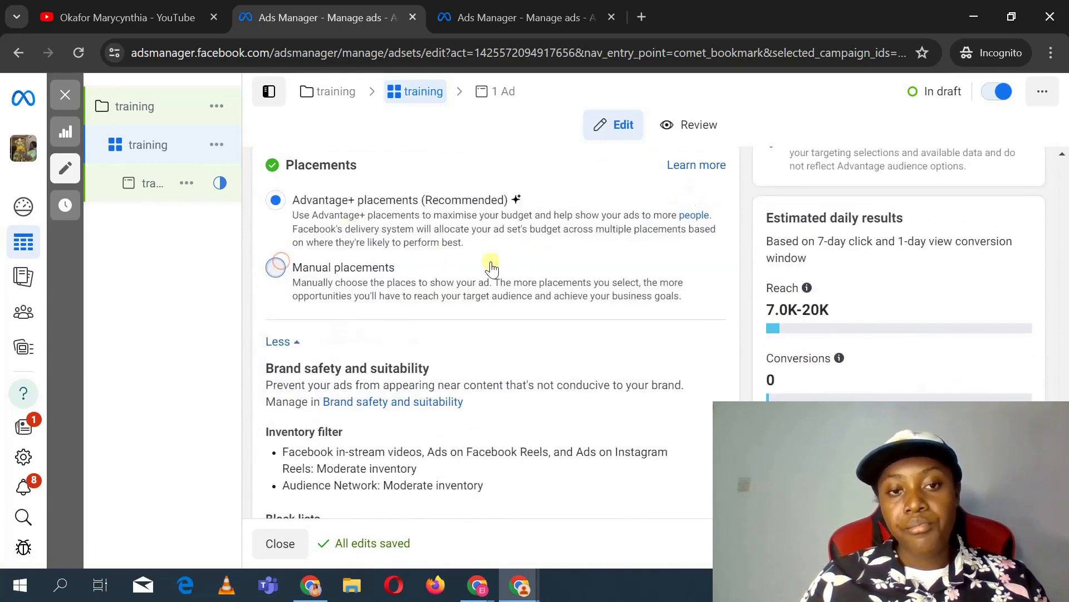
Step: Limit the placement devices to Mobile only and untick the Messenger platform
scroll(613, 323, down, 3)
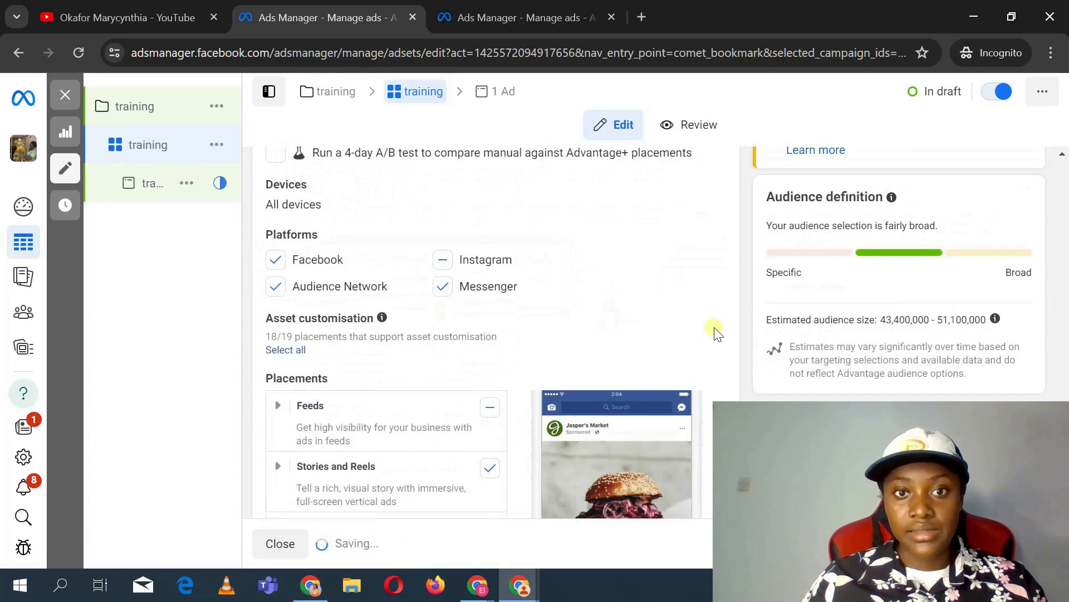
scroll(717, 379, up, 1)
scroll(718, 378, up, 1)
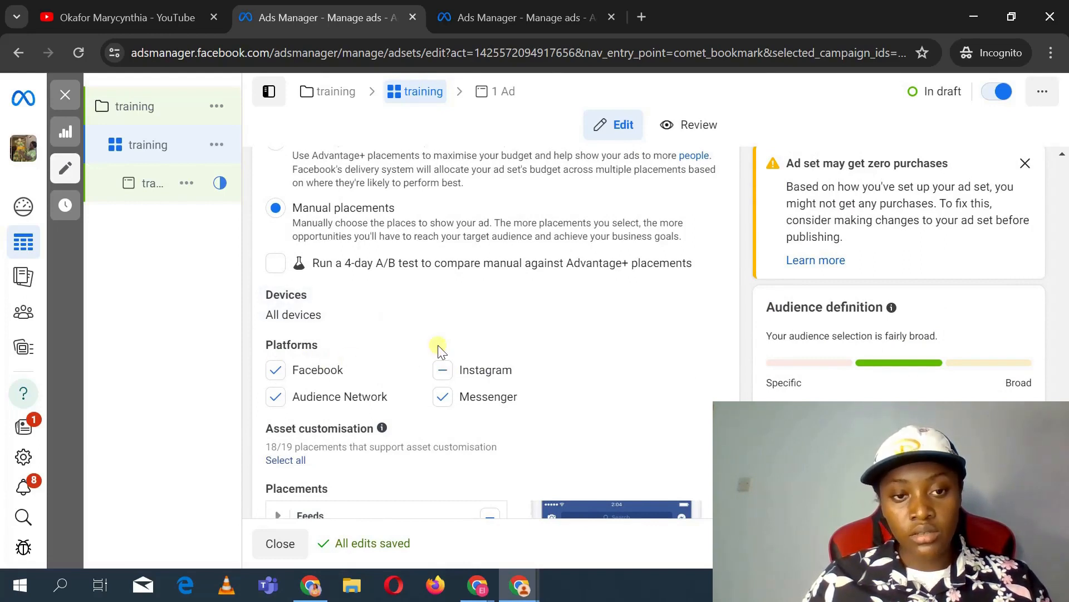
click(705, 297)
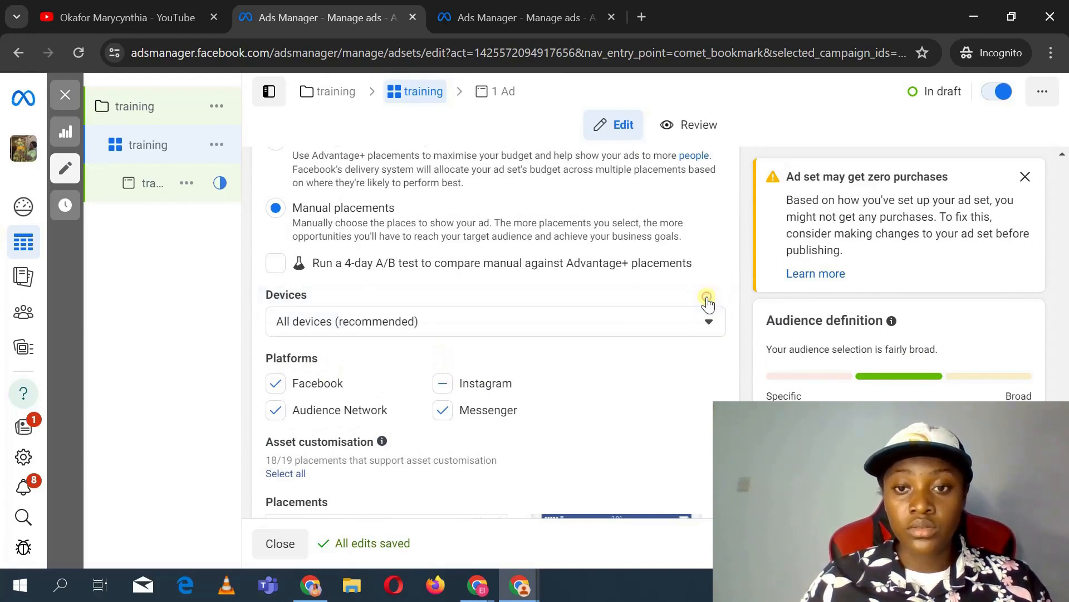
click(674, 328)
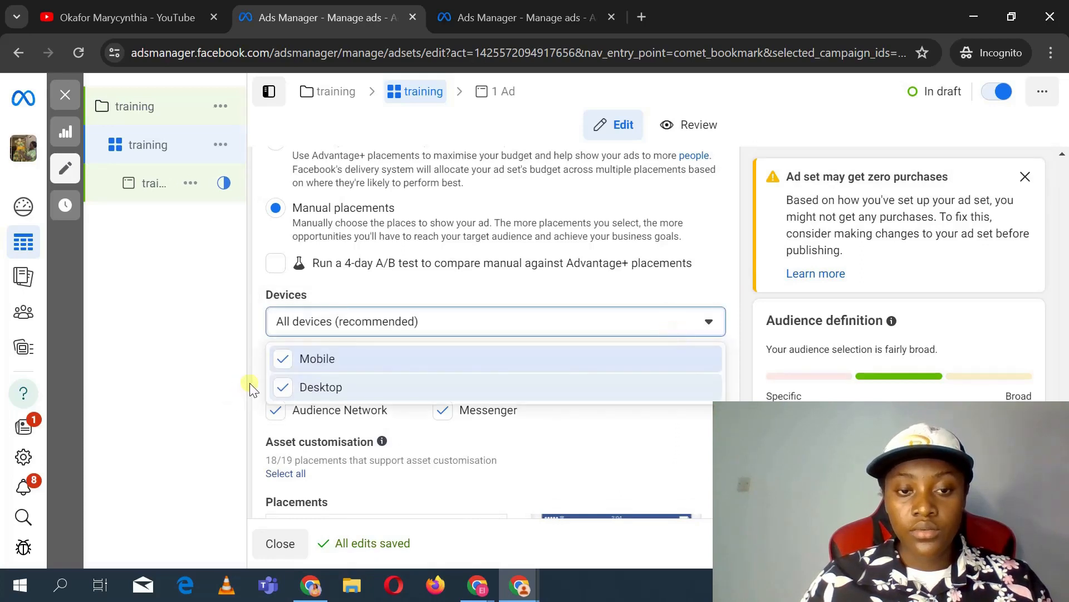
click(282, 388)
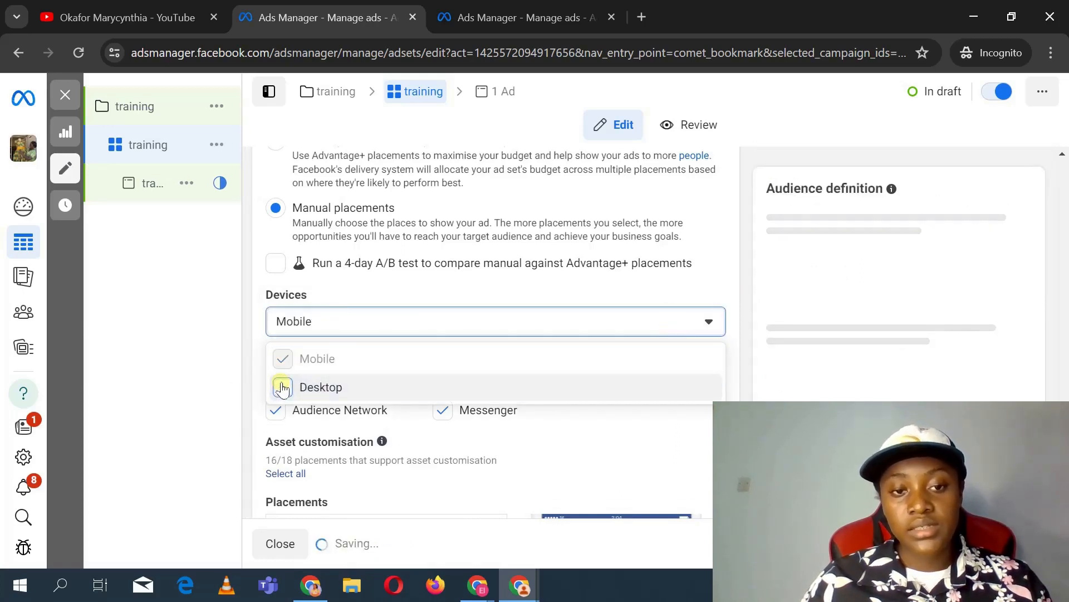
click(523, 409)
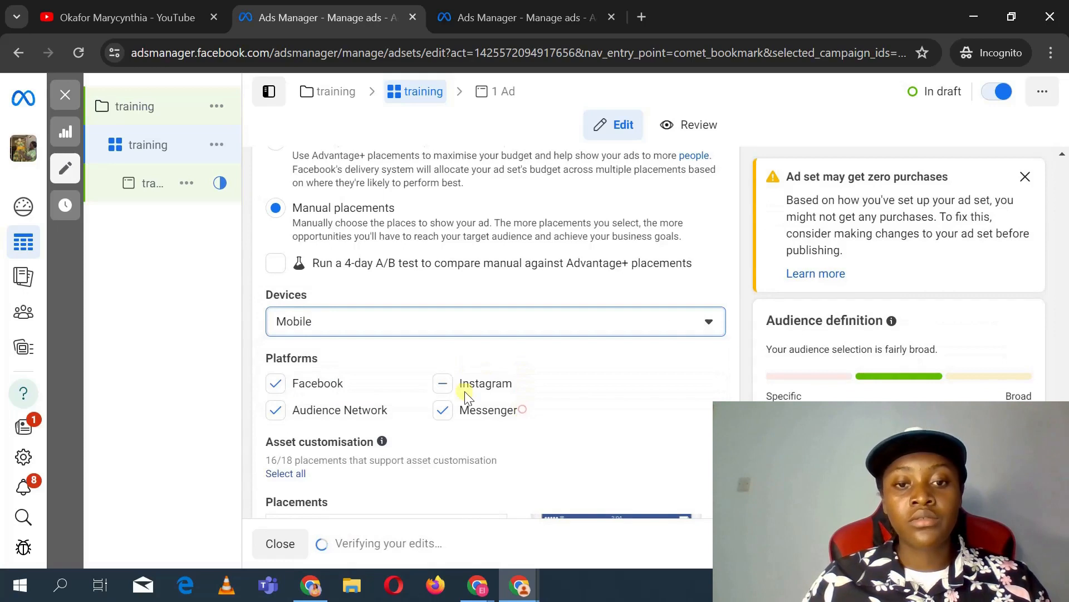
click(447, 402)
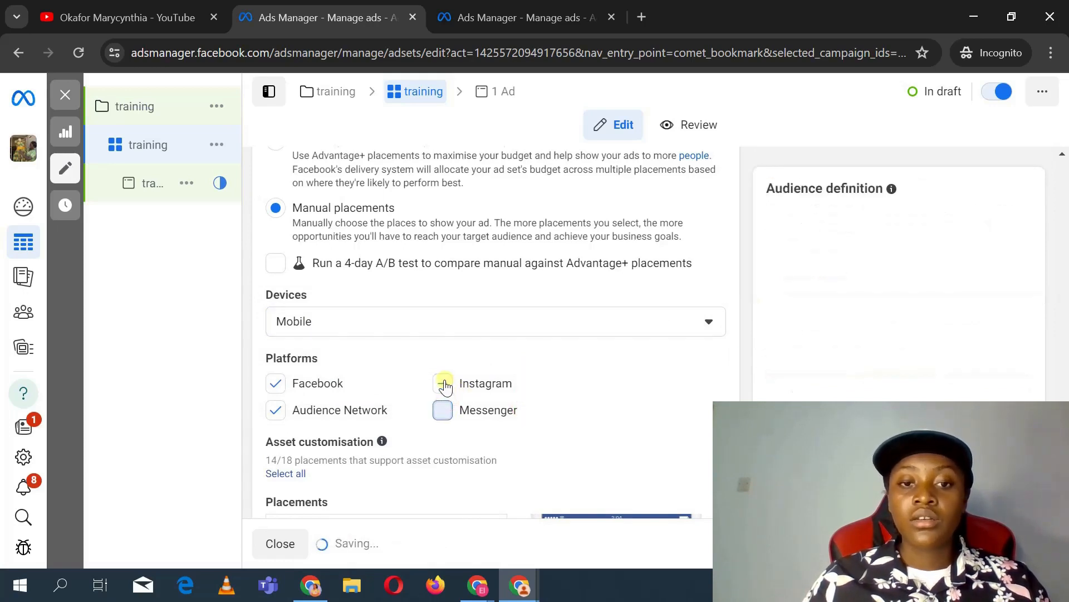
Step: Untick the Instagram and Audience Network platforms, keeping only Facebook
click(444, 384)
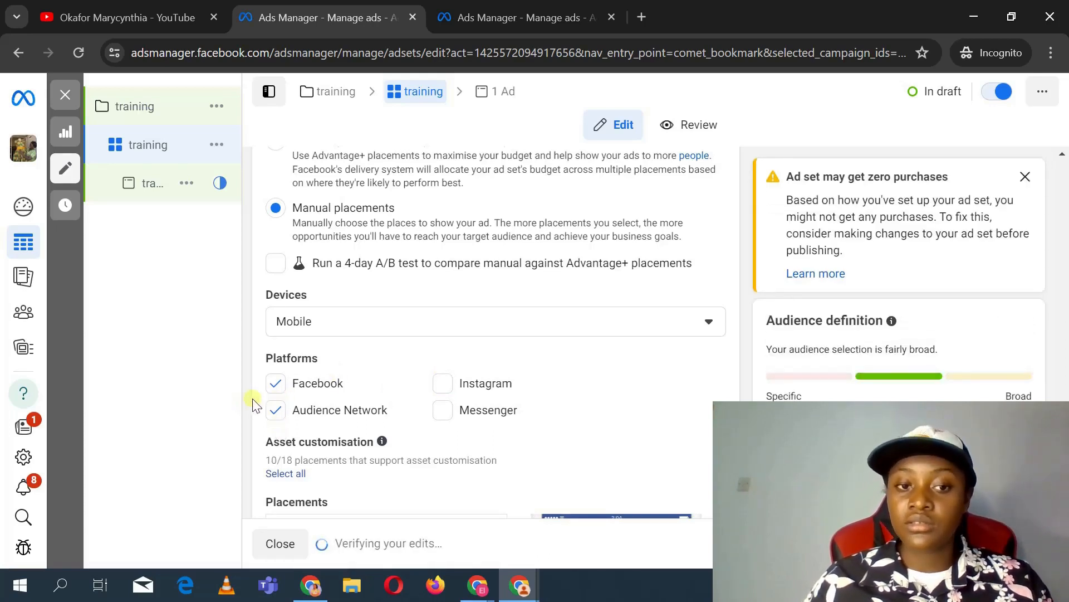
click(274, 411)
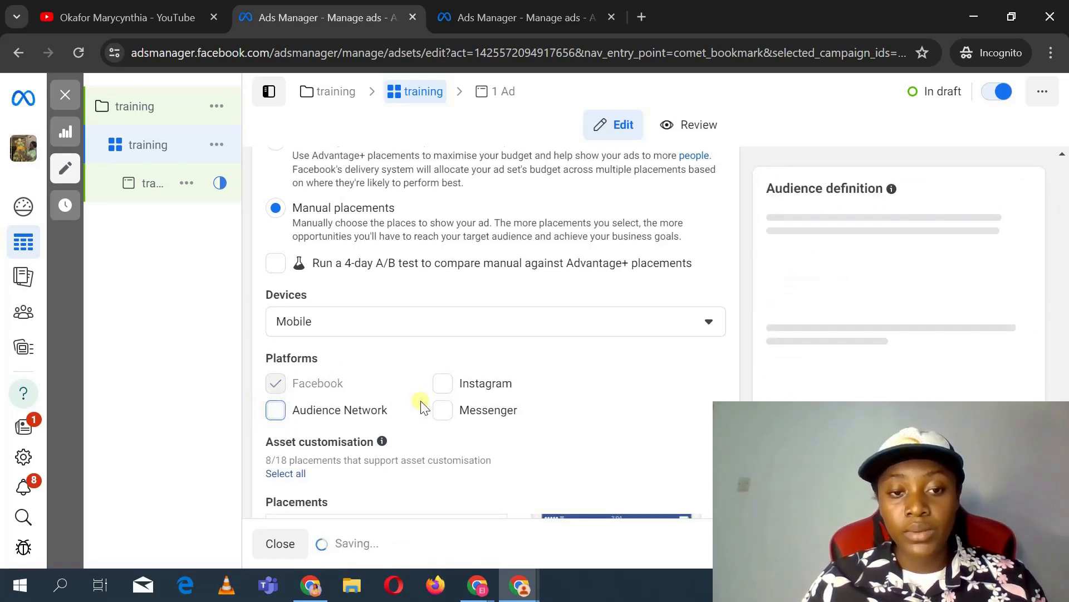
Step: Deselect the In-stream ads for videos and reels, Search results and Stories and Reels placements, leaving only Feeds
scroll(420, 400, down, 4)
scroll(420, 400, down, 2)
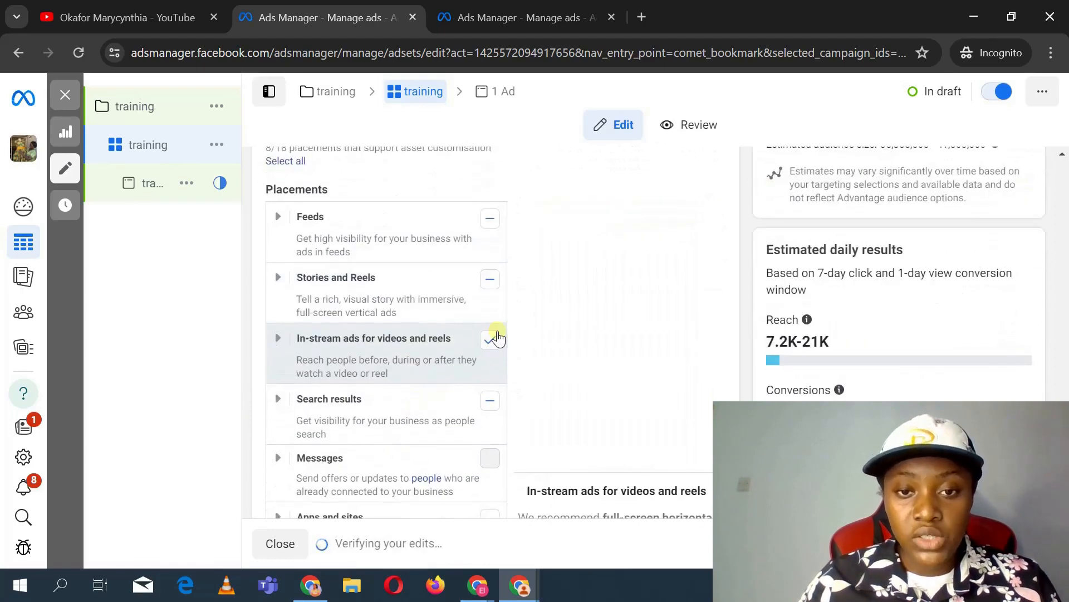
click(492, 339)
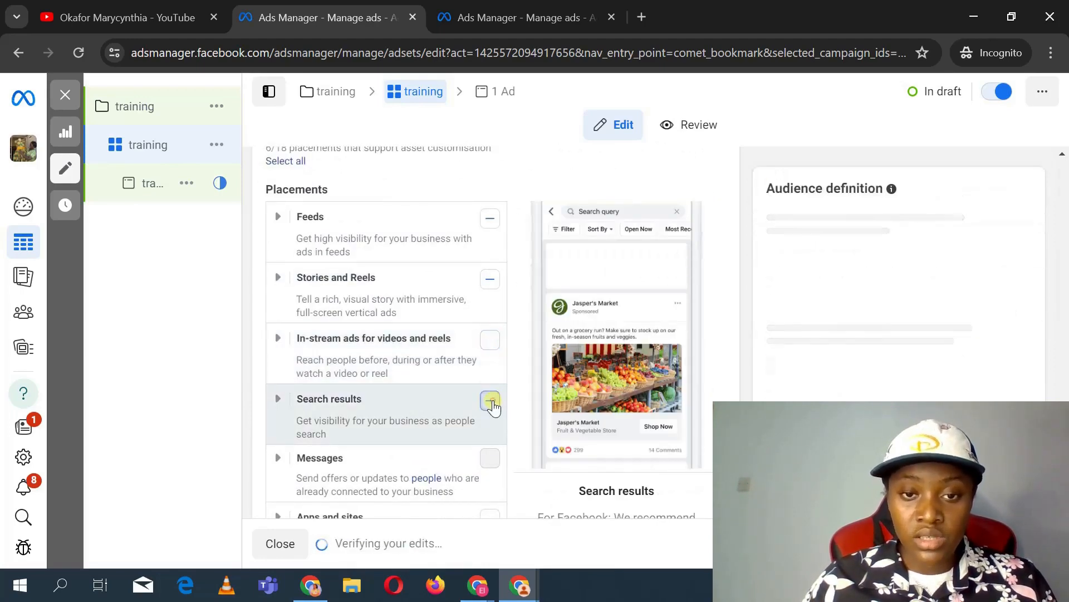
click(489, 399)
click(490, 280)
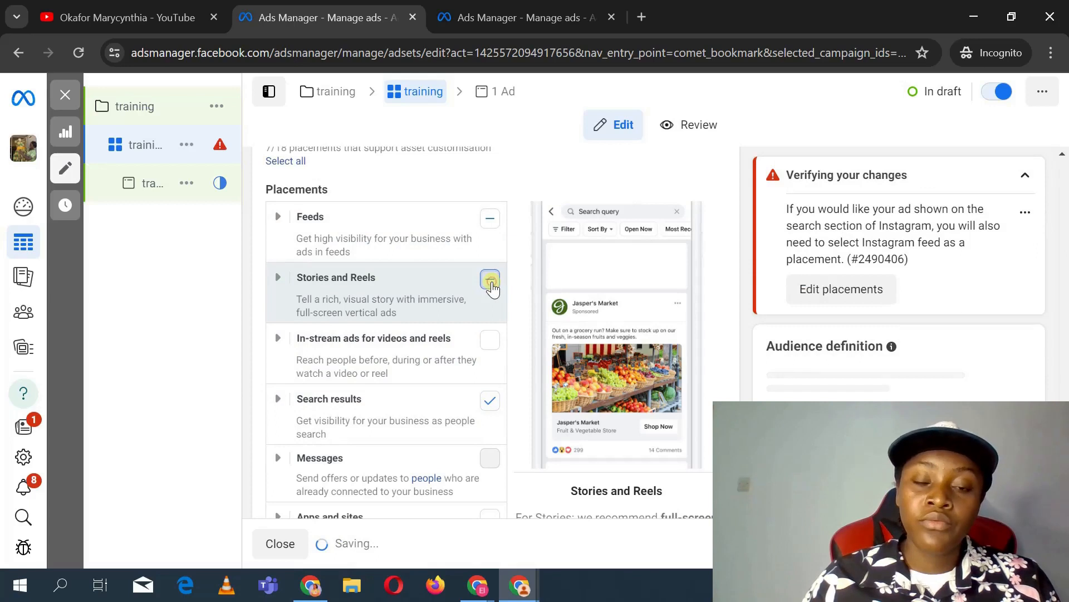
click(491, 399)
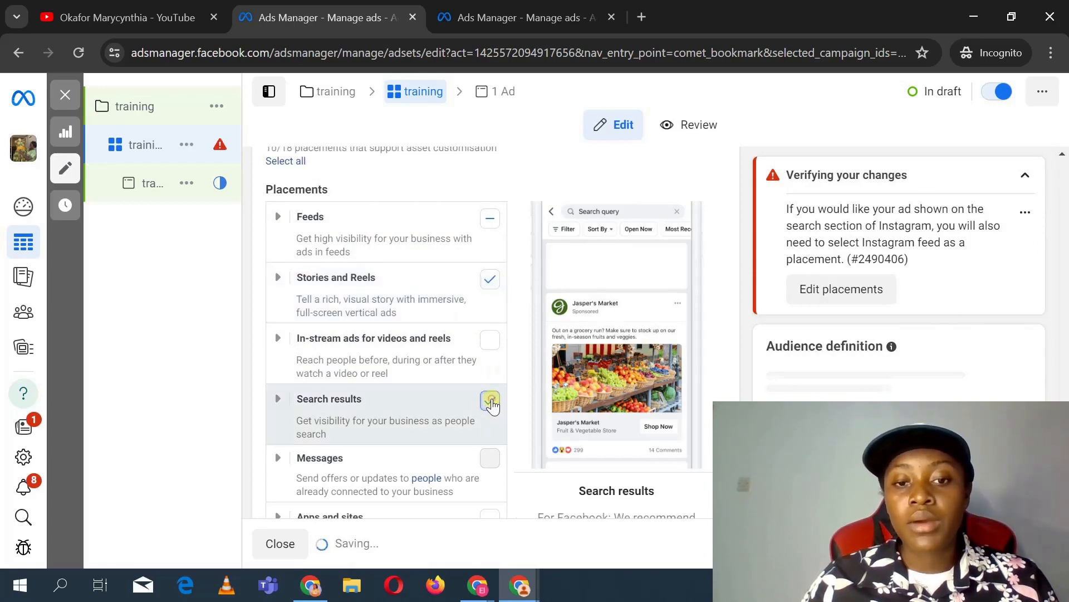
click(489, 280)
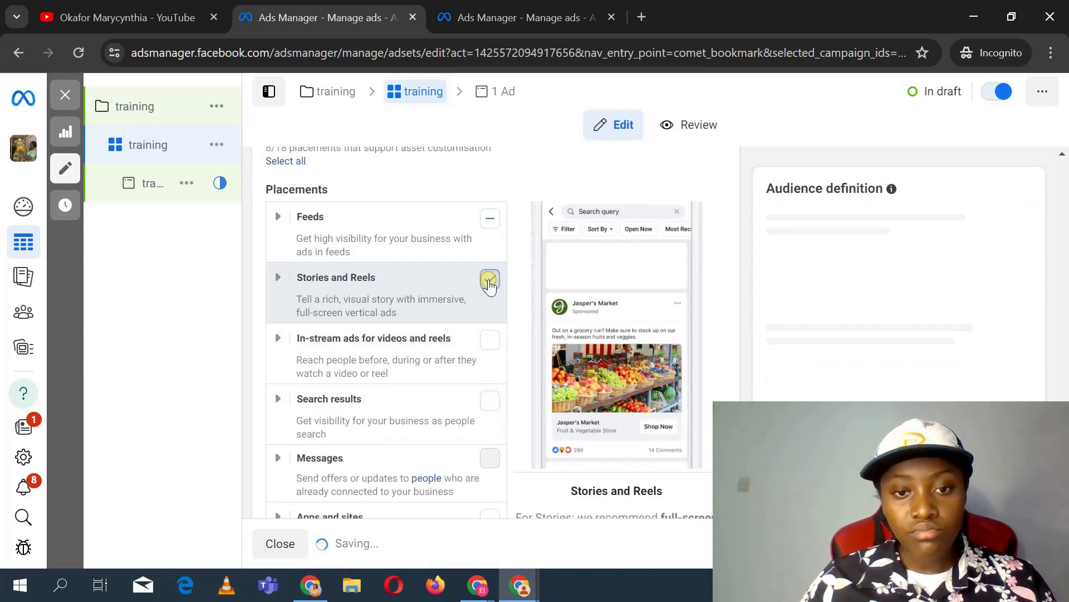
scroll(460, 329, down, 2)
scroll(460, 329, up, 2)
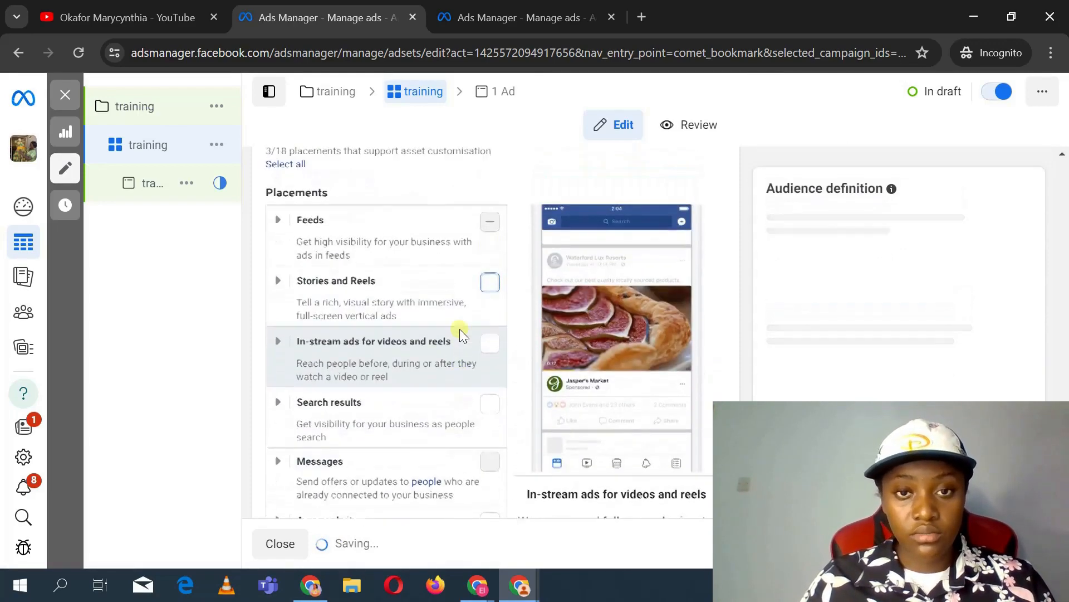
Step: Expand the Feeds placement group and review its individual placements
click(277, 225)
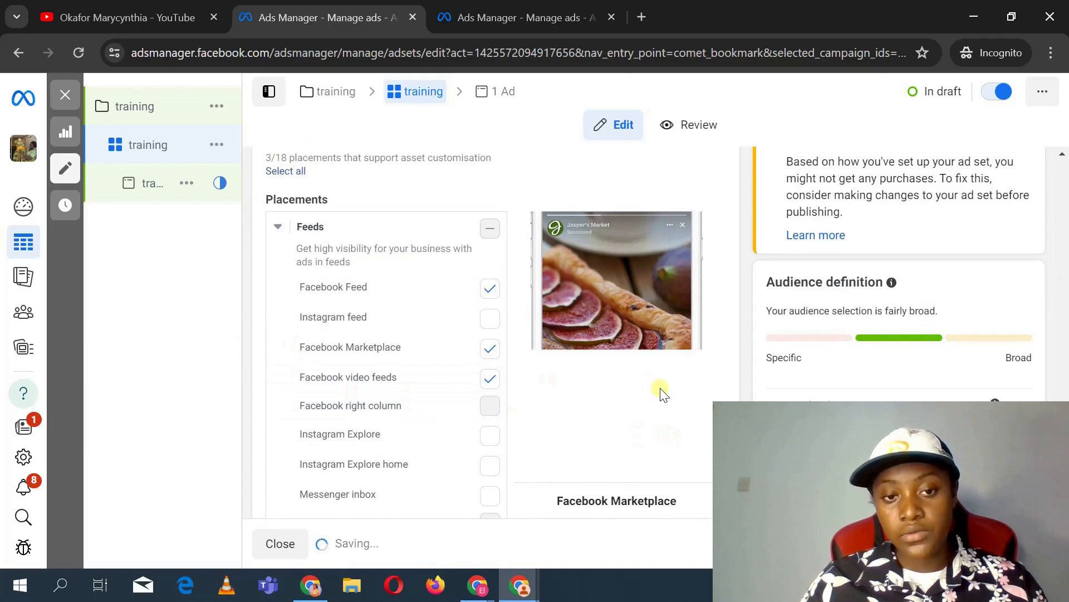
scroll(660, 389, down, 4)
scroll(660, 390, up, 4)
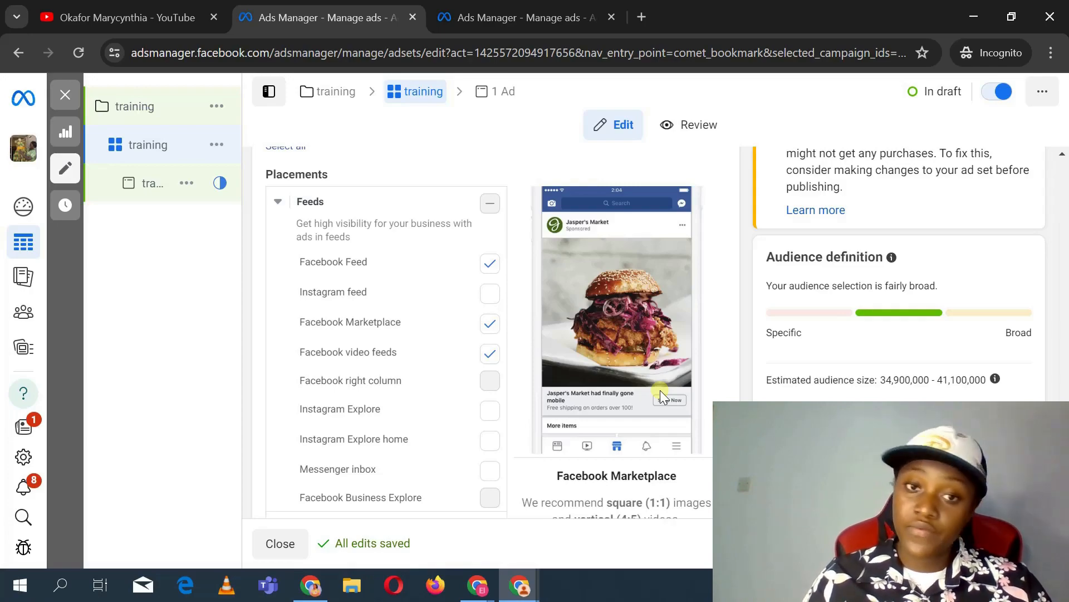
scroll(660, 390, down, 6)
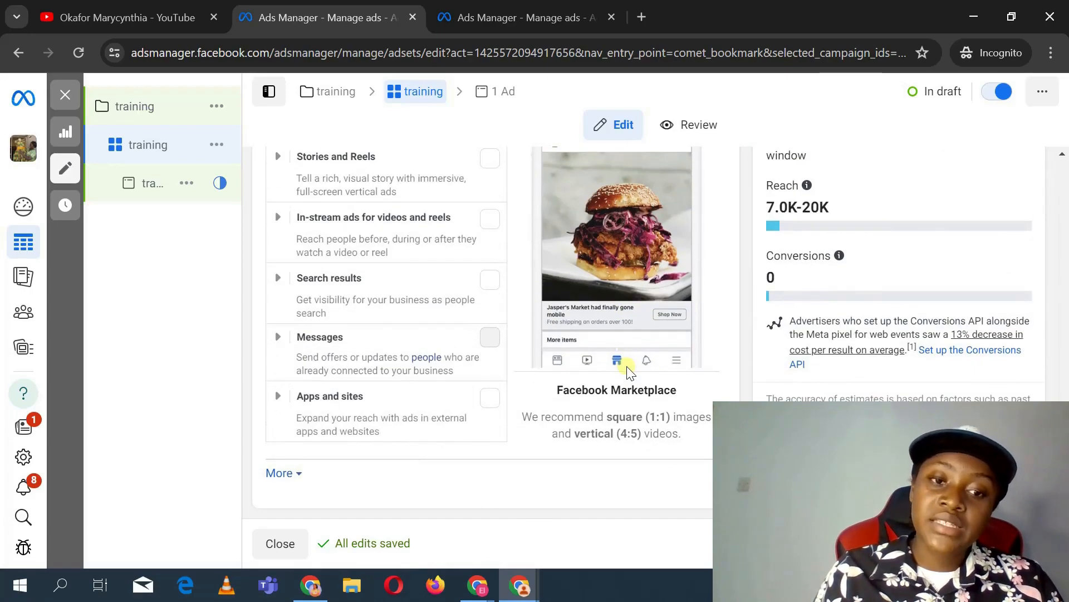
scroll(627, 367, up, 20)
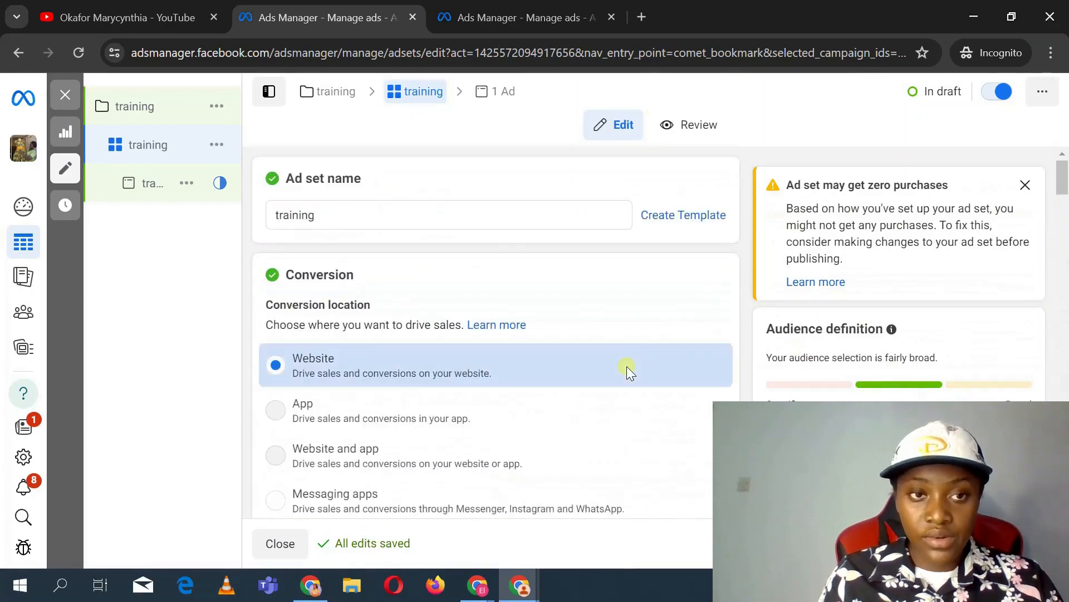
scroll(627, 365, down, 15)
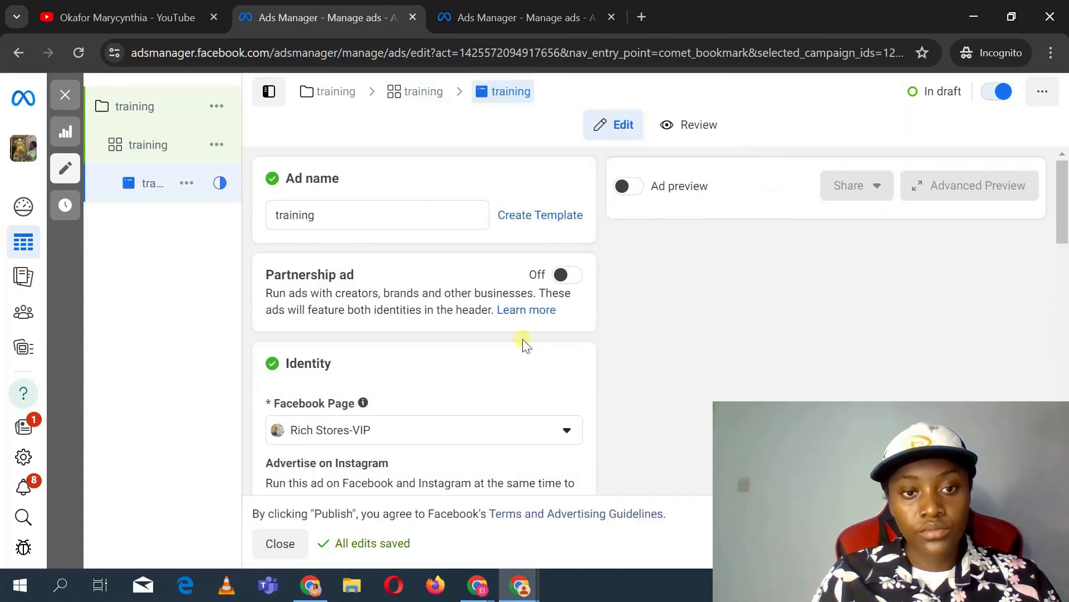
Step: Open the ad setup options on the ad and keep Create Ad
scroll(542, 390, down, 4)
scroll(539, 390, down, 3)
scroll(540, 390, up, 2)
scroll(539, 390, down, 2)
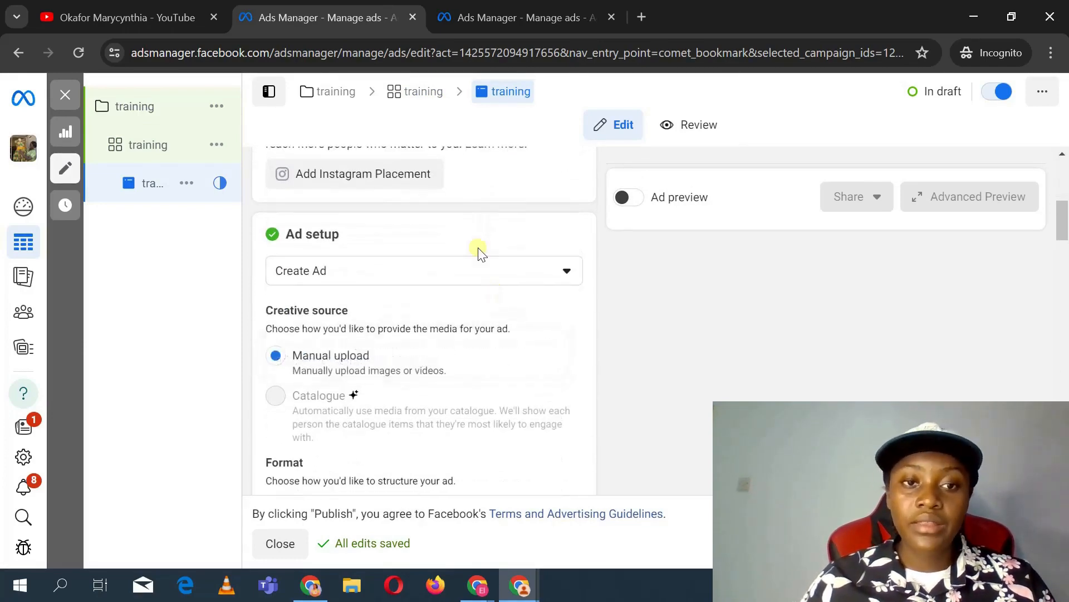
click(478, 273)
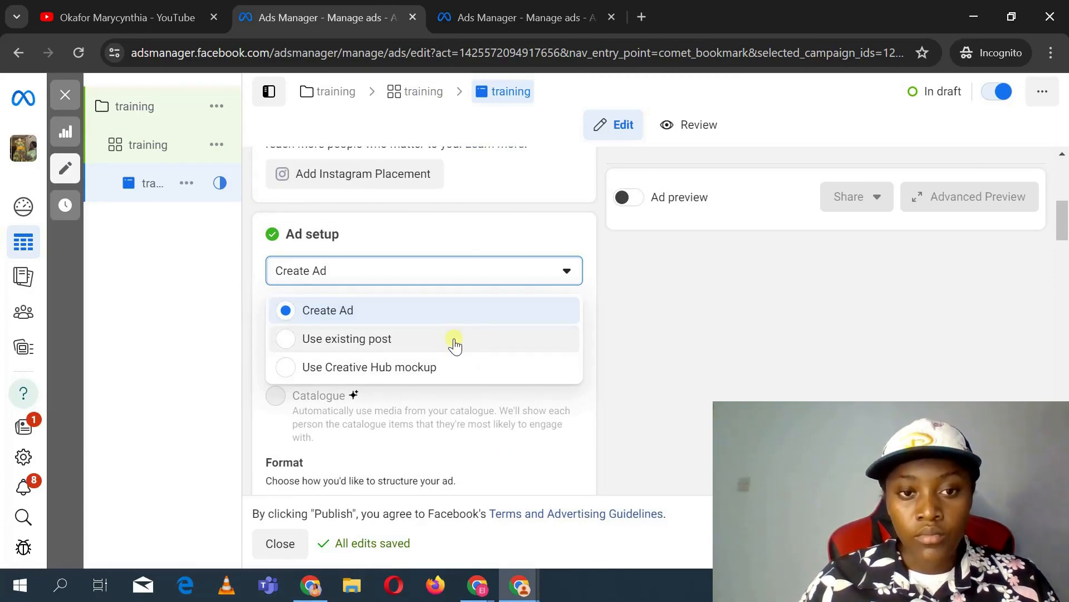
click(496, 319)
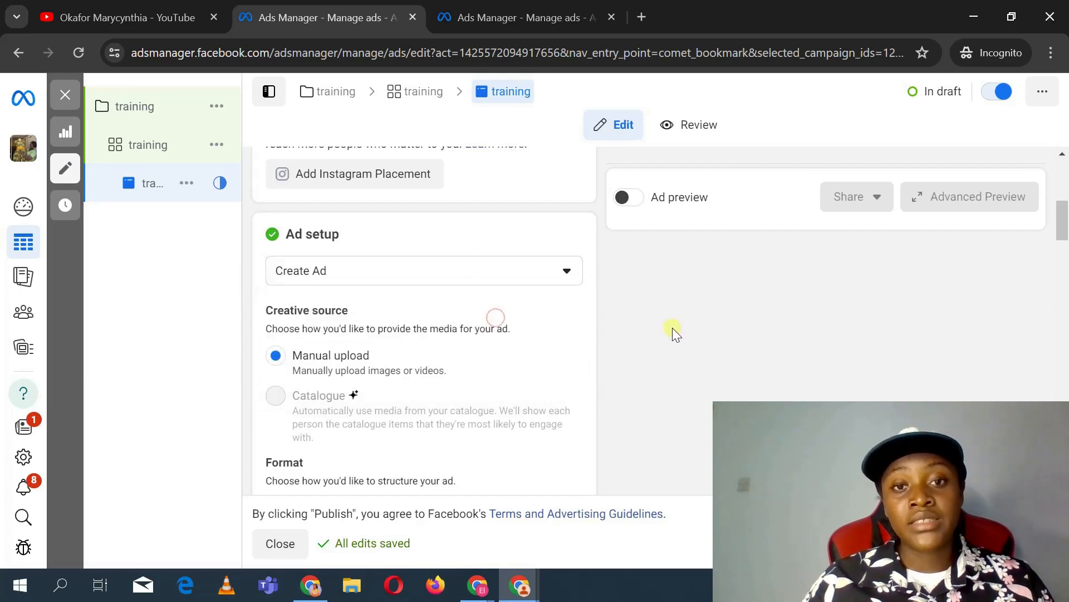
Step: Add the foosball table image from the account images as the ad's media, accepting the default crop and optimisation
scroll(673, 328, down, 8)
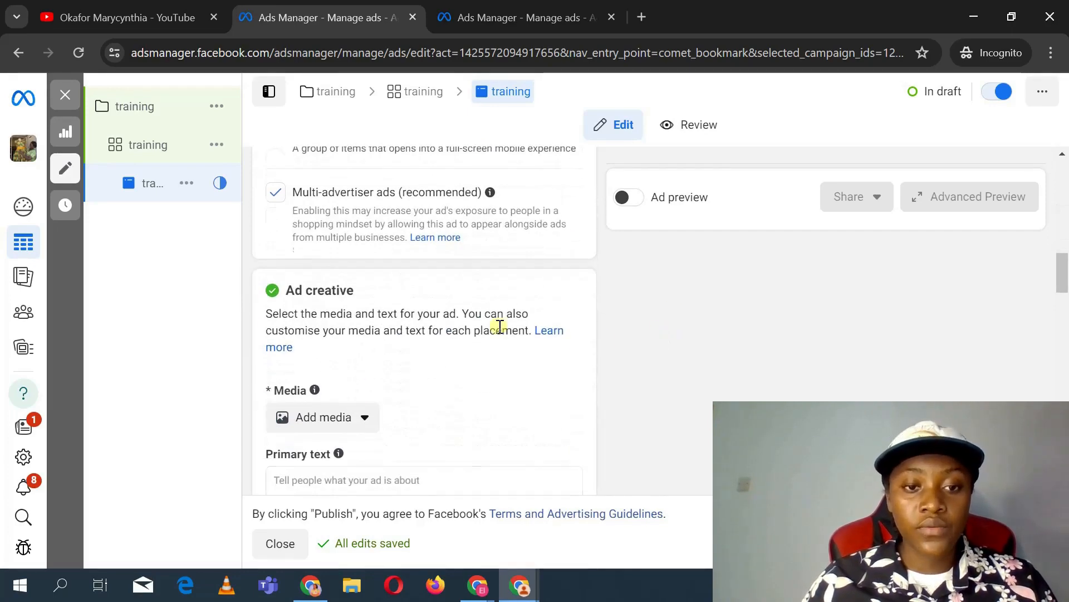
scroll(500, 326, down, 2)
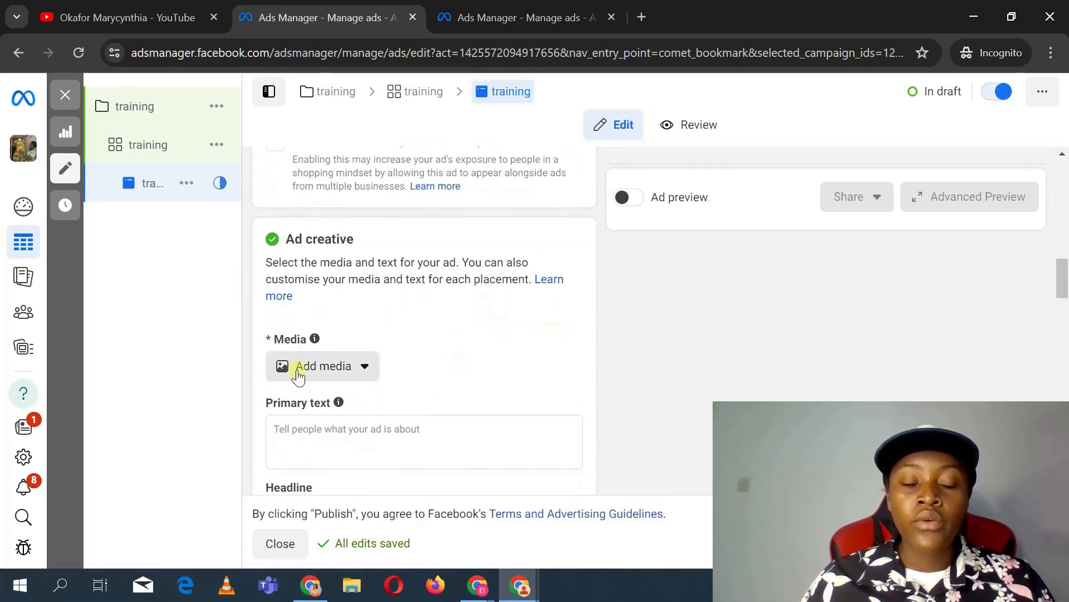
scroll(468, 173, up, 12)
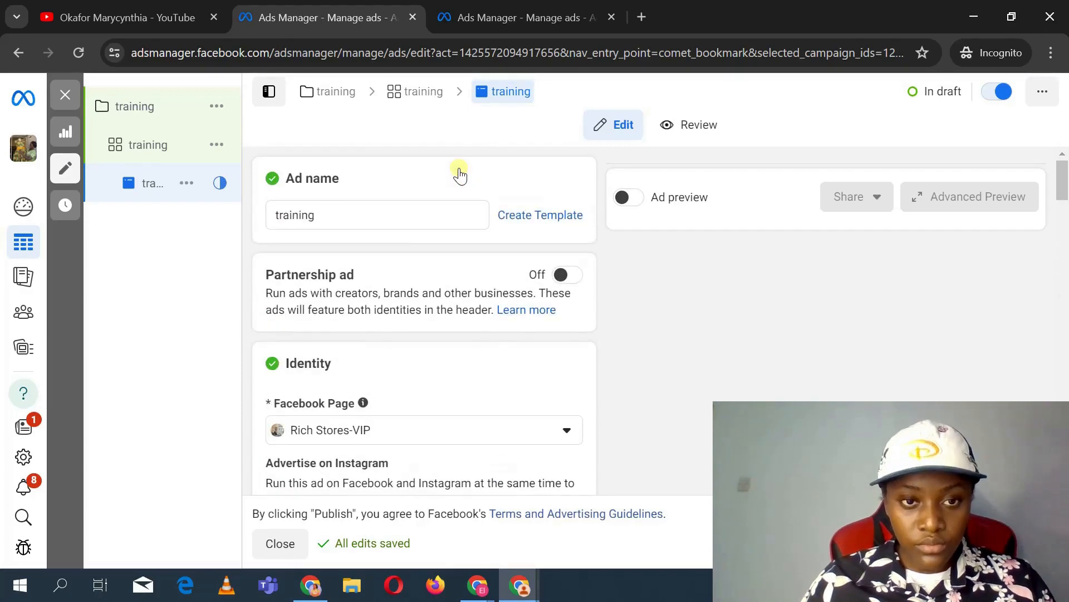
scroll(468, 299, down, 12)
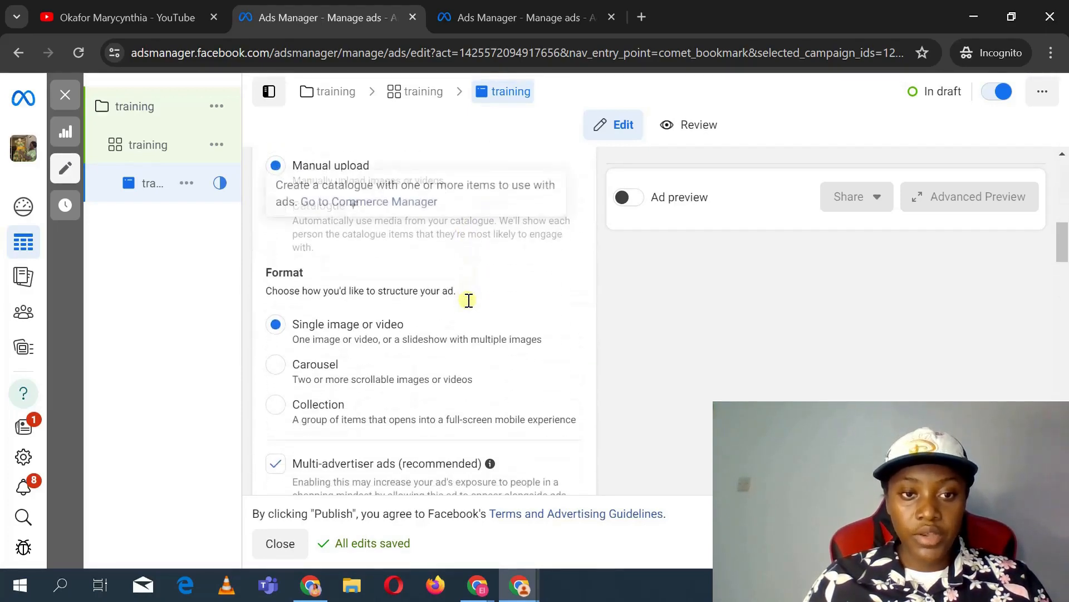
scroll(469, 299, down, 4)
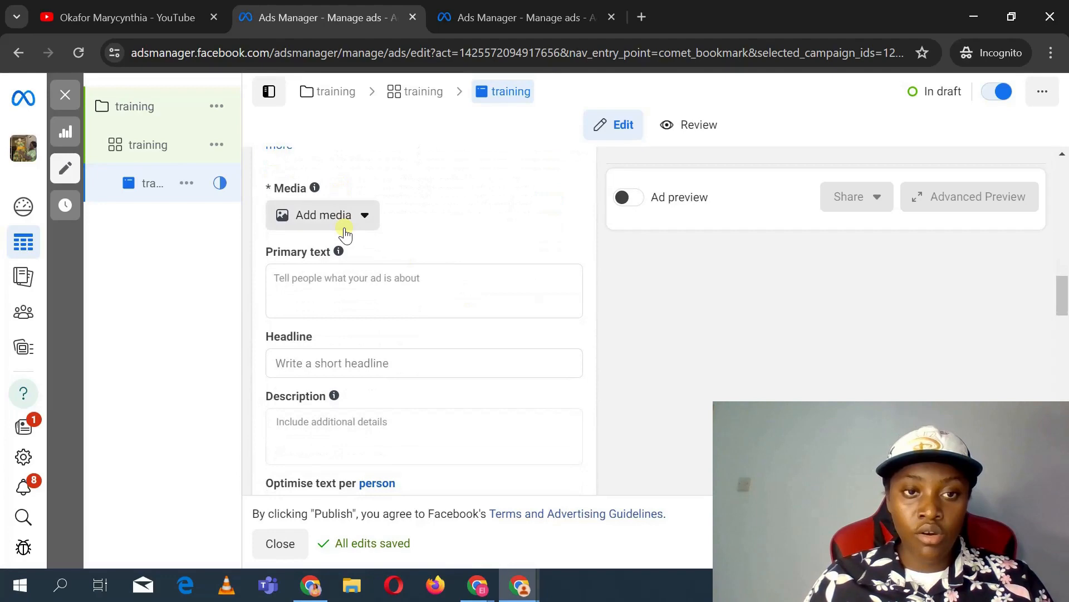
click(346, 234)
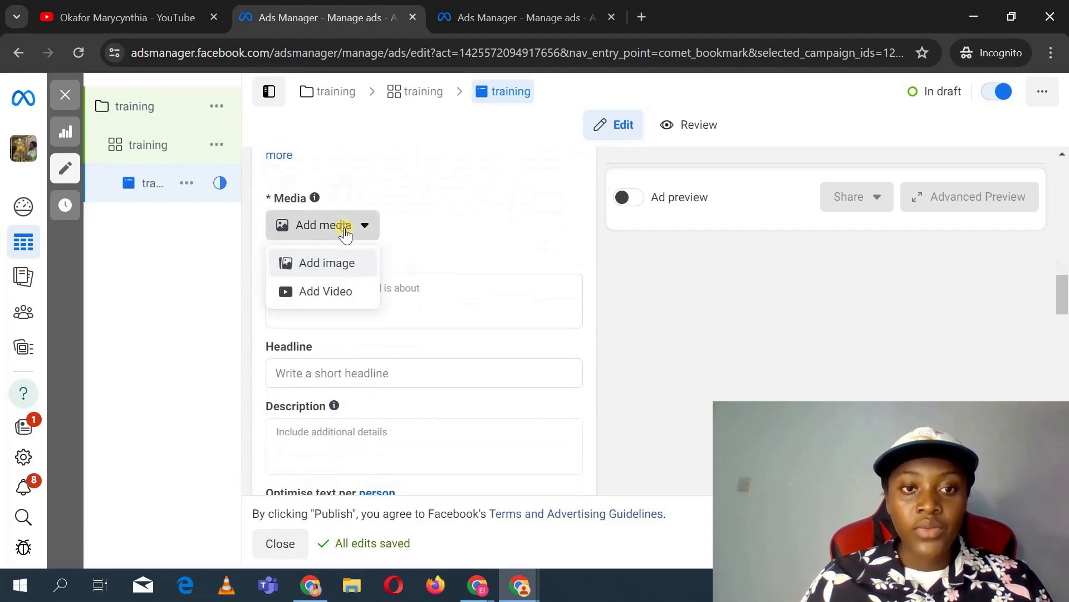
click(333, 266)
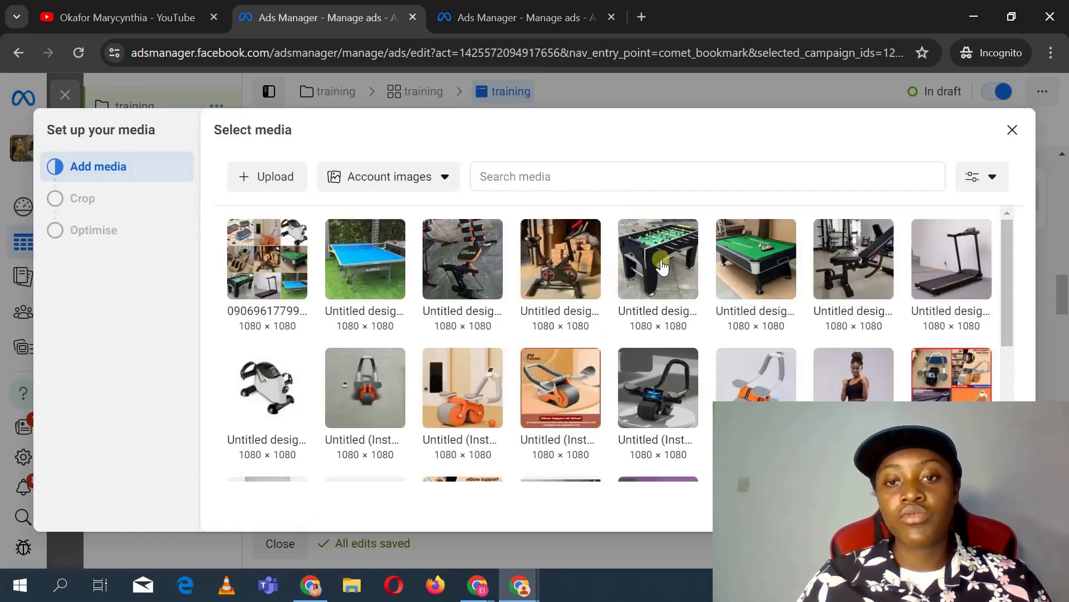
click(661, 260)
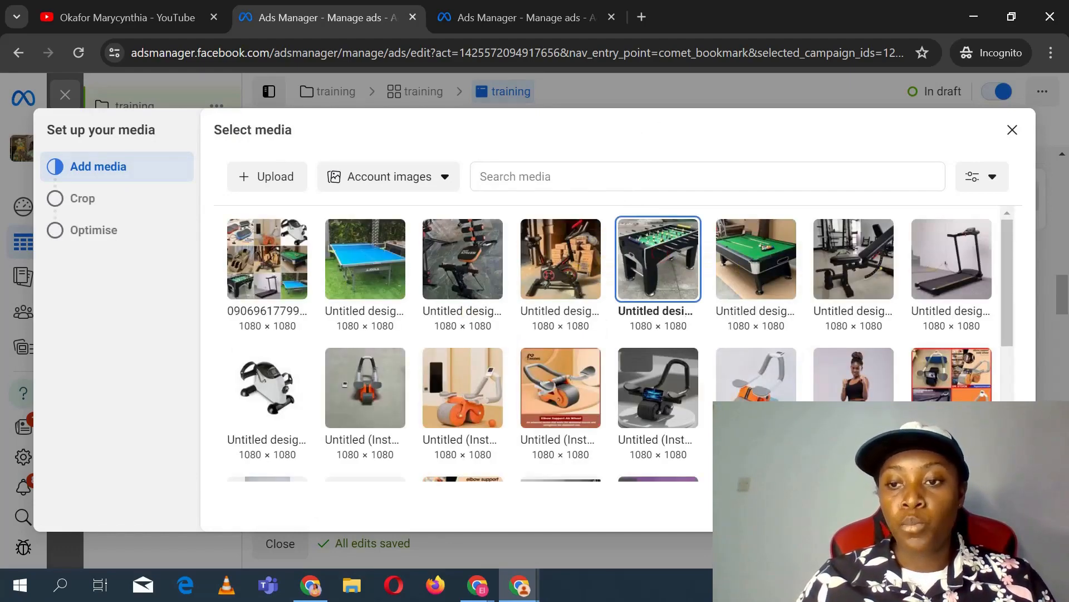
click(998, 504)
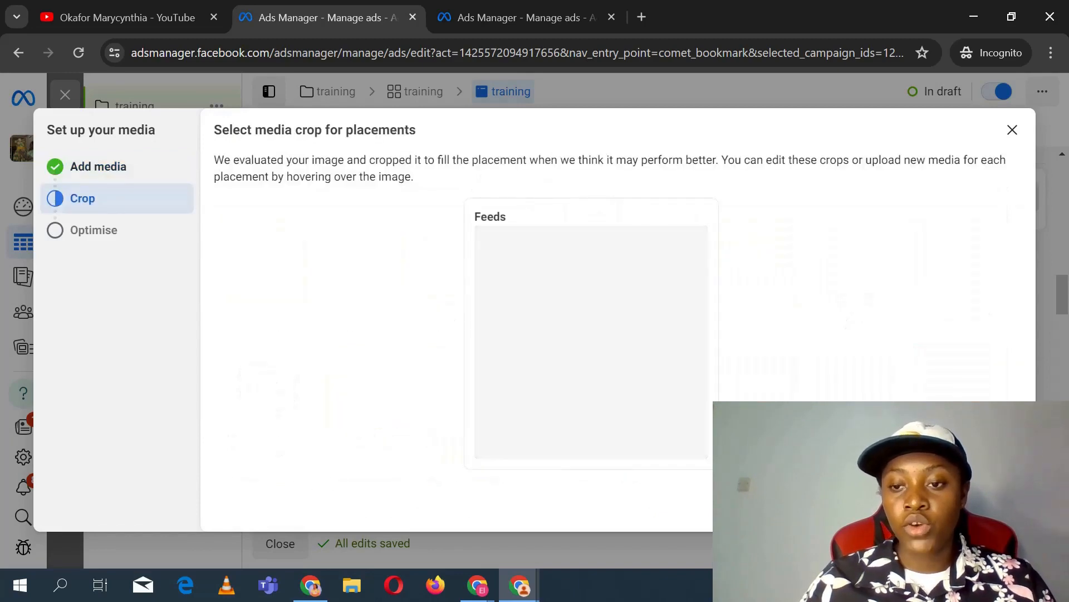
click(998, 505)
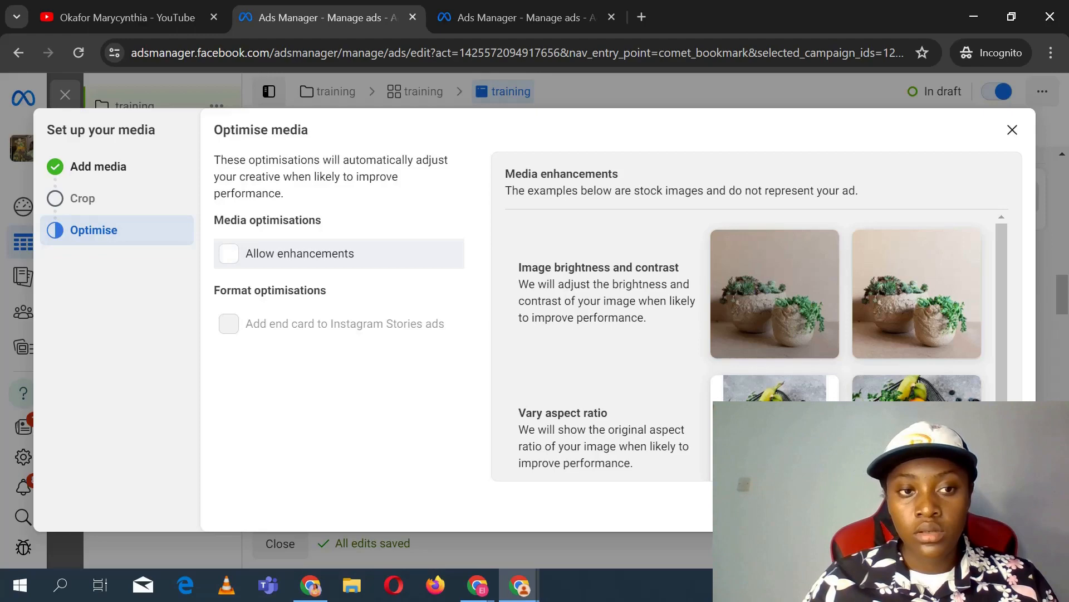
click(998, 504)
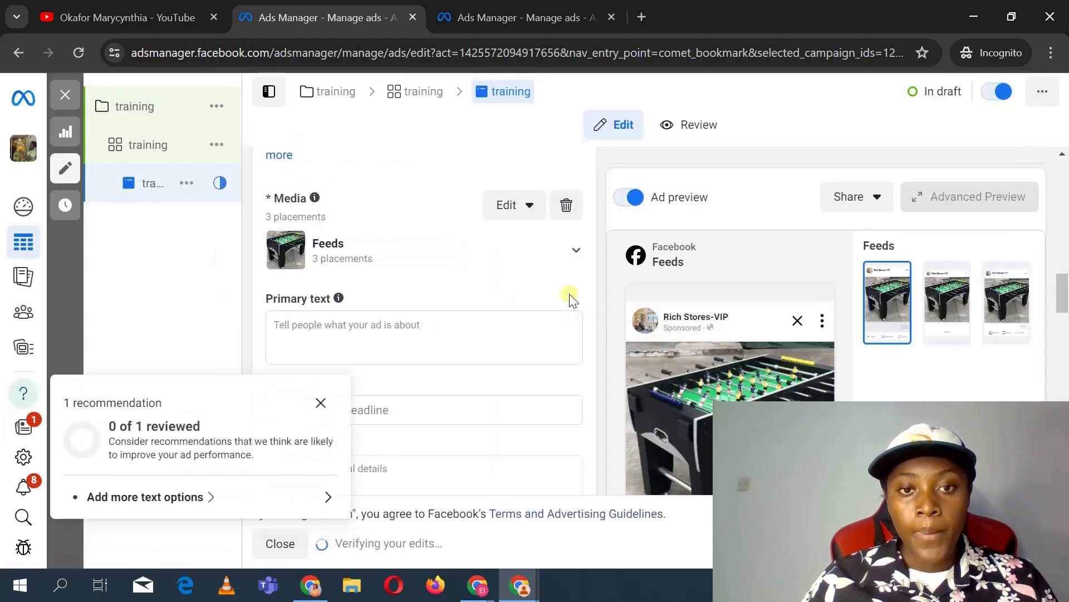
Step: Dismiss the recommendation panel and place the cursor in the ad's primary text field
click(320, 403)
click(391, 321)
scroll(391, 321, down, 4)
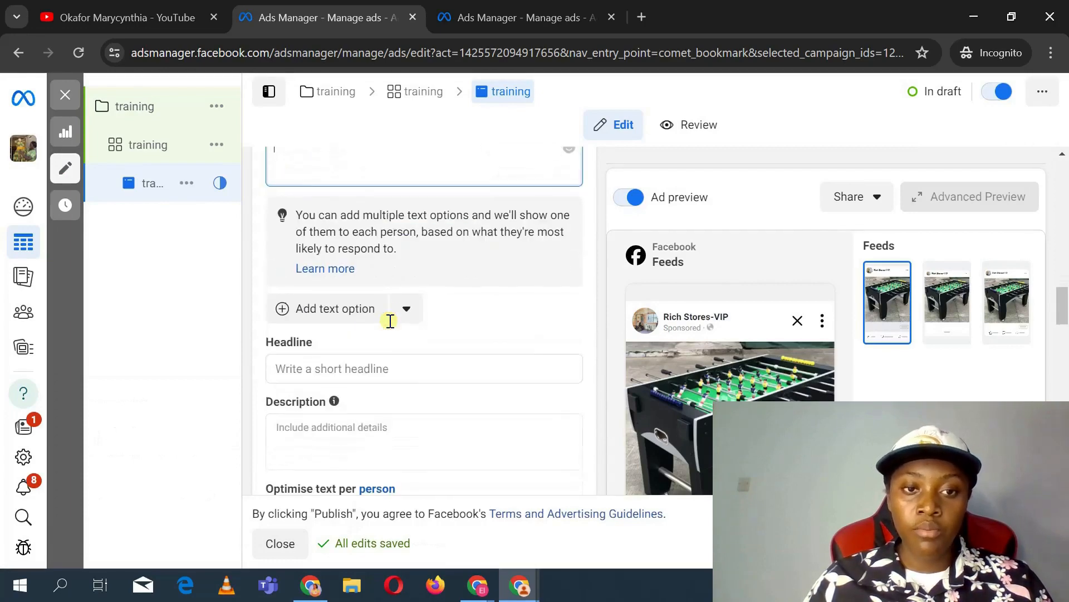
scroll(390, 321, up, 4)
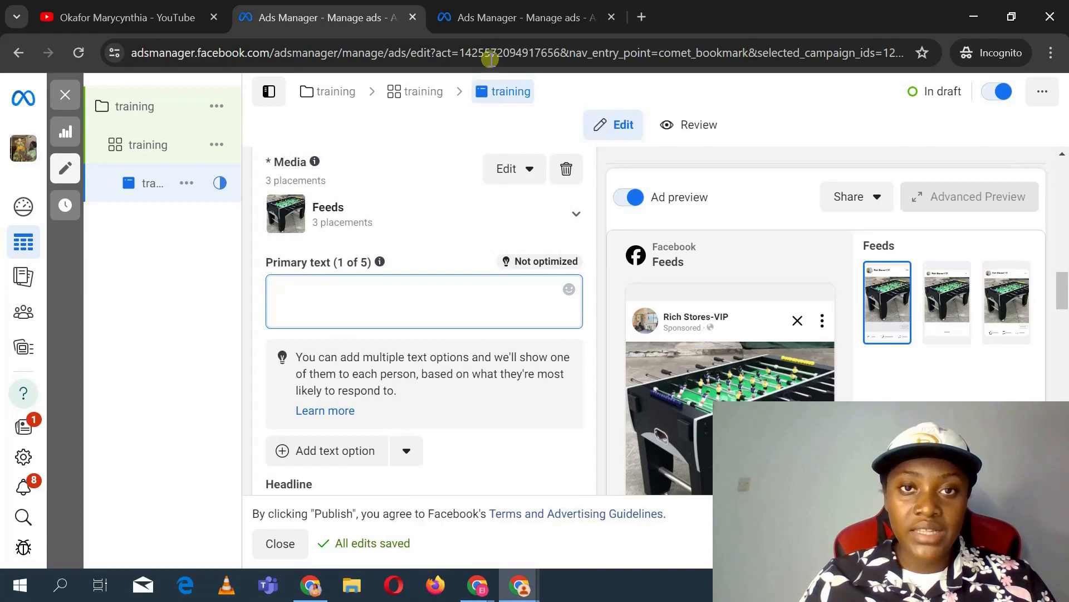
Step: Switch to the other Ads Manager tab and open the whatsapp lead training ad for editing
click(483, 18)
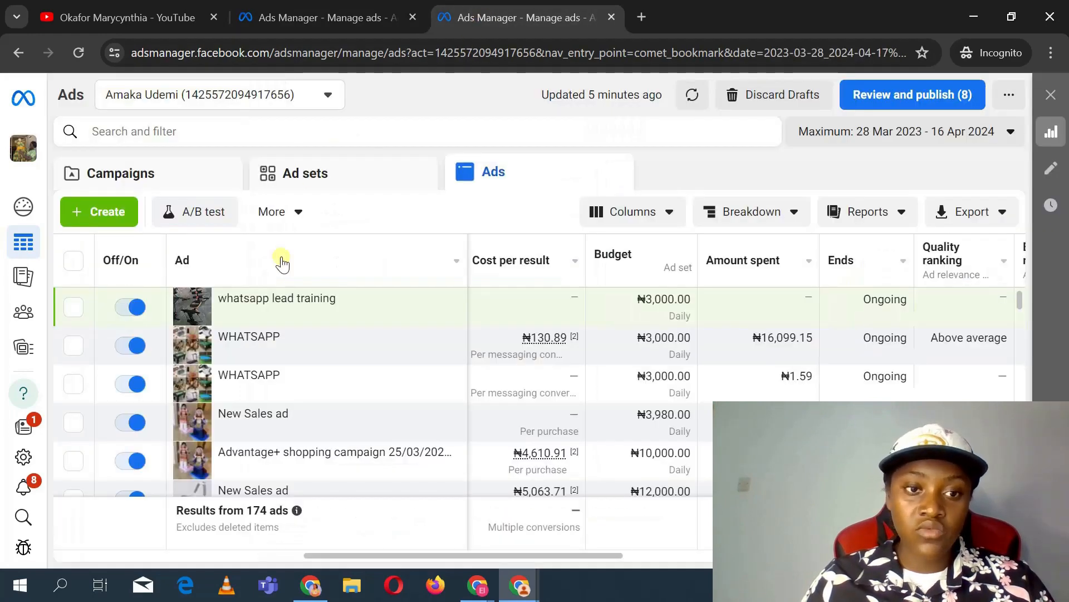
mouse_move(281, 312)
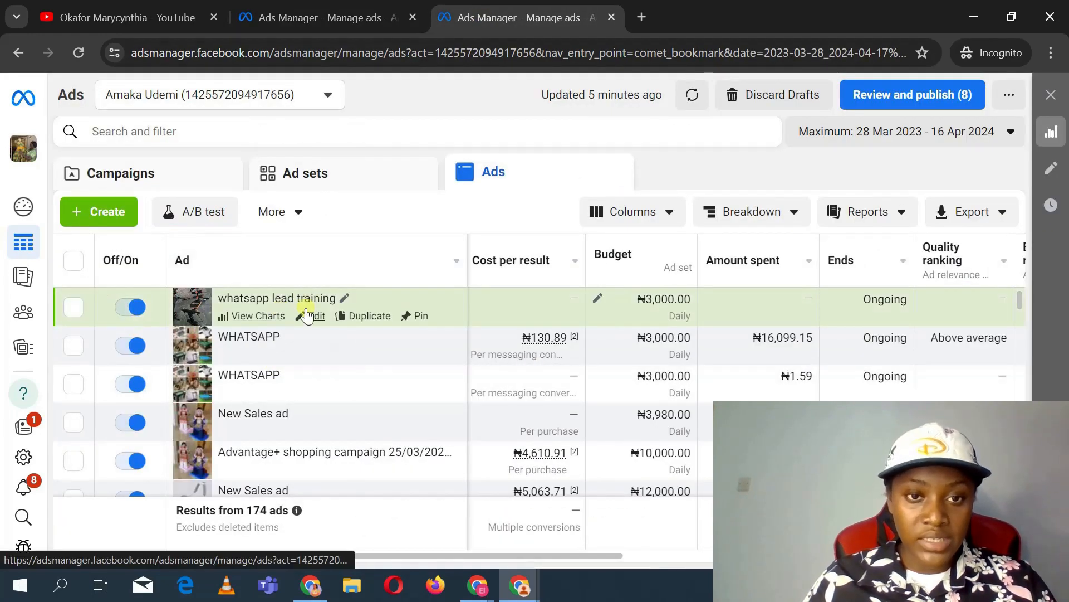
click(307, 316)
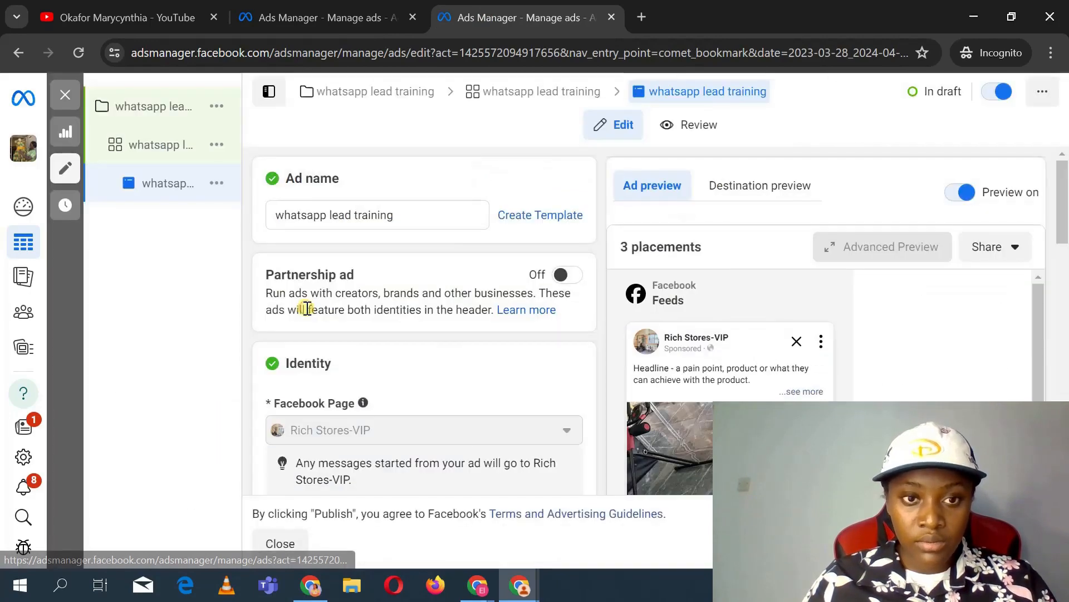
Step: Copy the entire primary text from the whatsapp lead training ad
scroll(518, 423, down, 8)
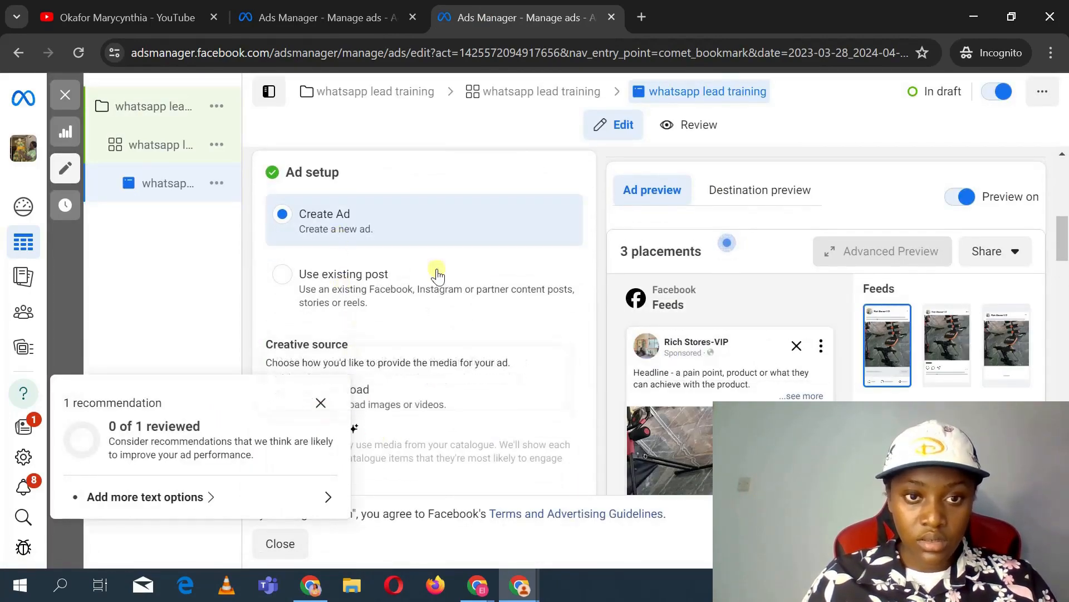
scroll(472, 323, down, 10)
scroll(472, 323, up, 3)
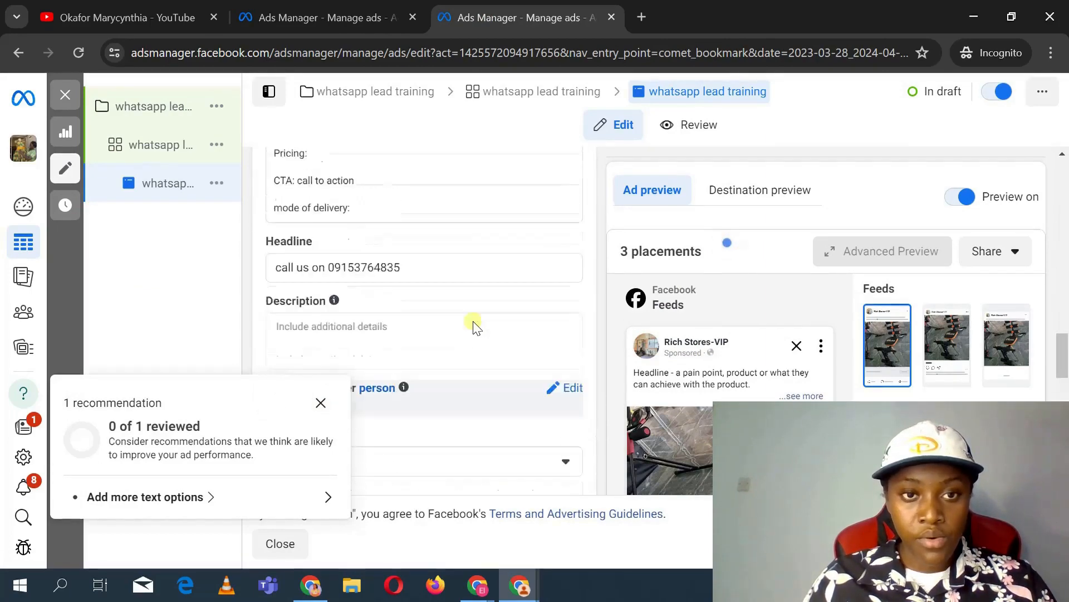
click(420, 325)
right_click(420, 325)
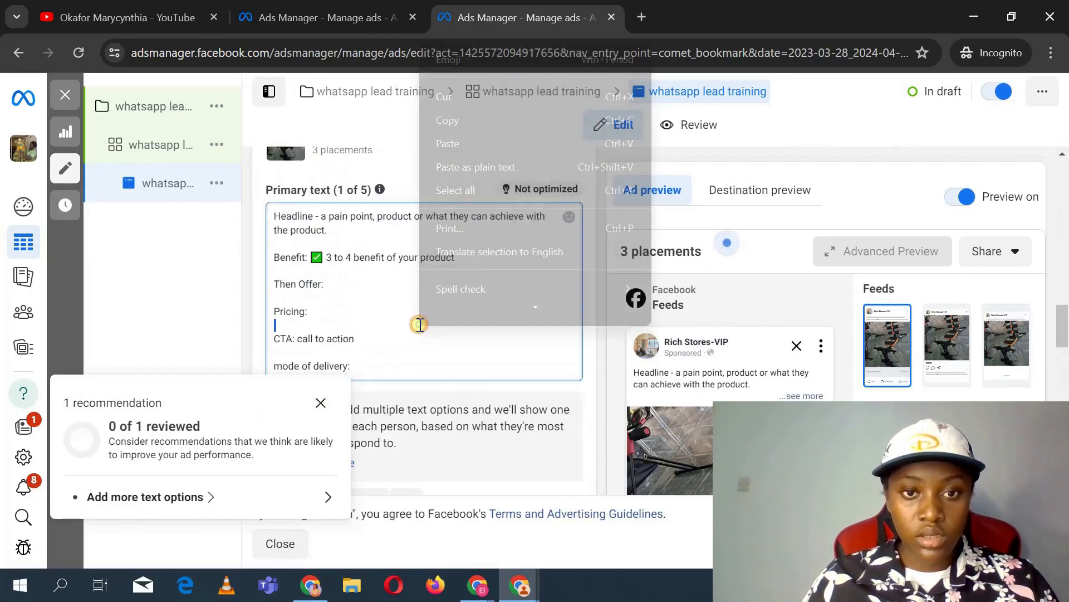
click(468, 211)
key(ctrl+c)
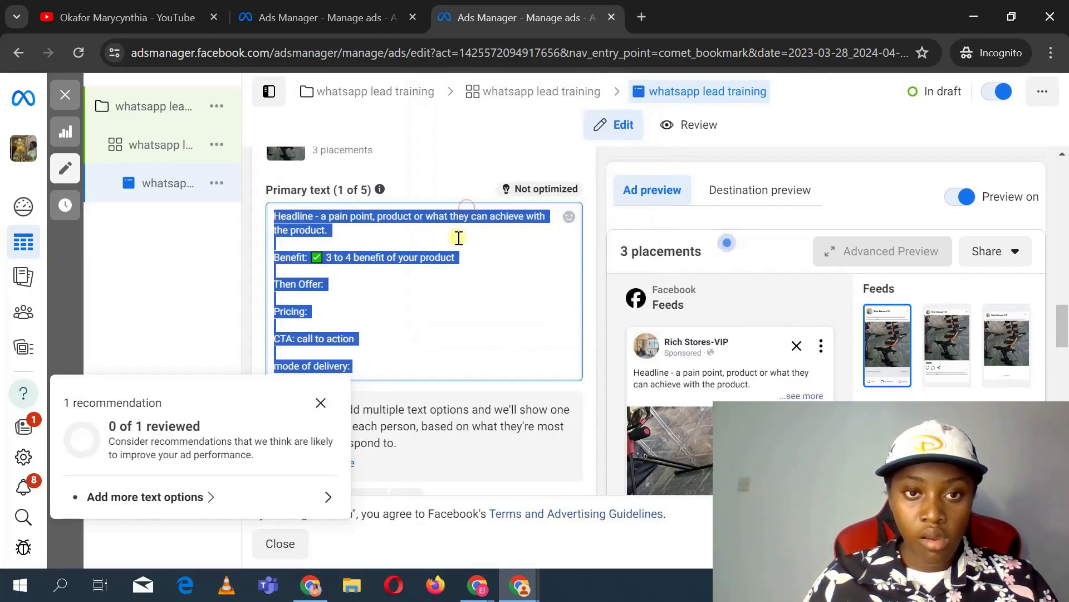
right_click(456, 238)
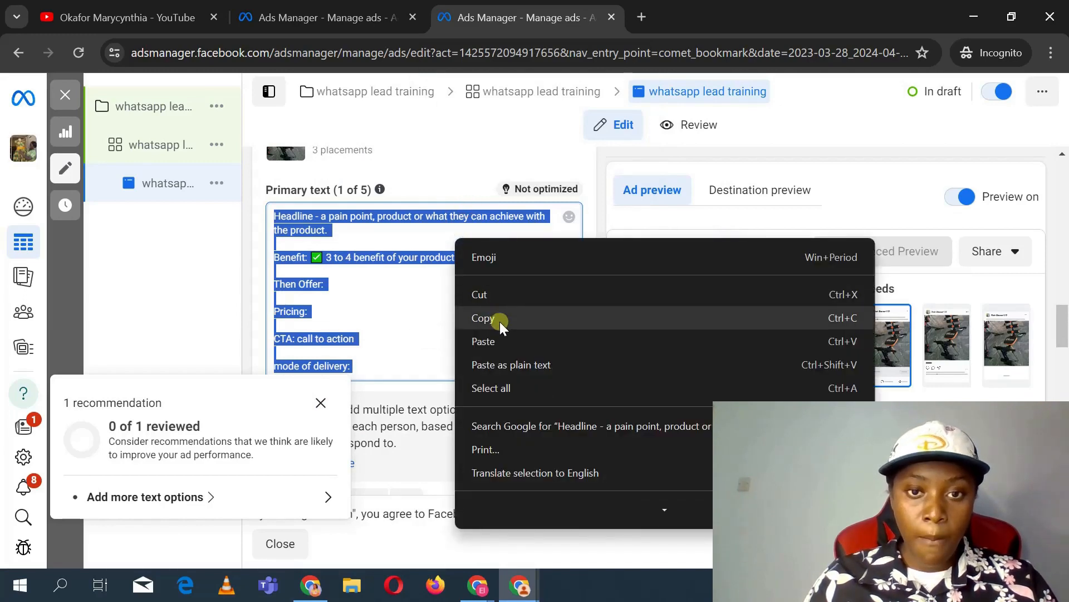
click(483, 318)
Step: Paste the copied text into the training ad's primary text and insert "features" after "product" in the headline line
click(323, 17)
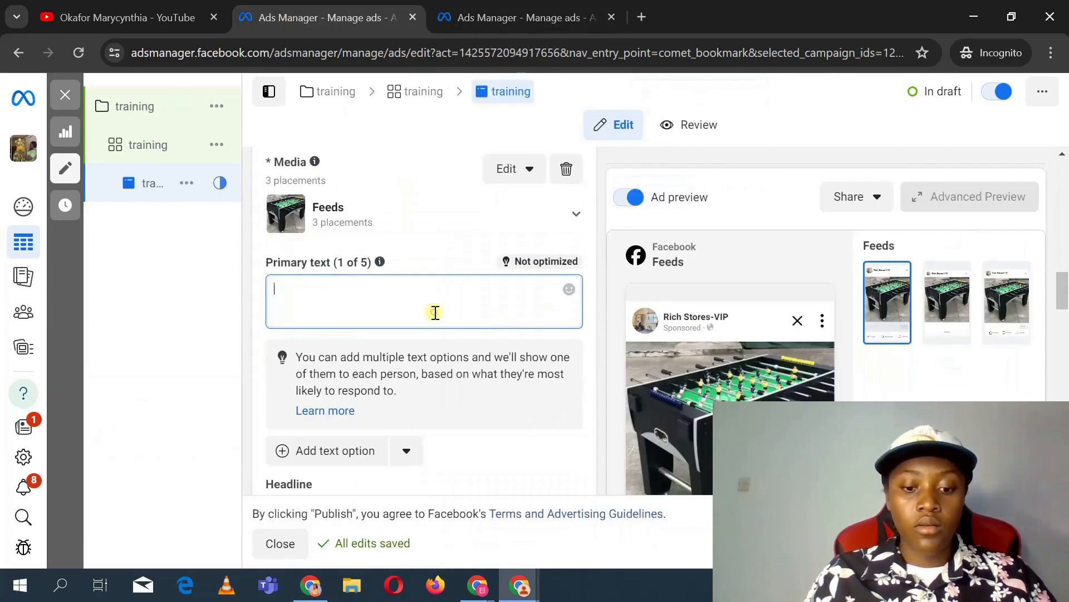
key(ctrl+v)
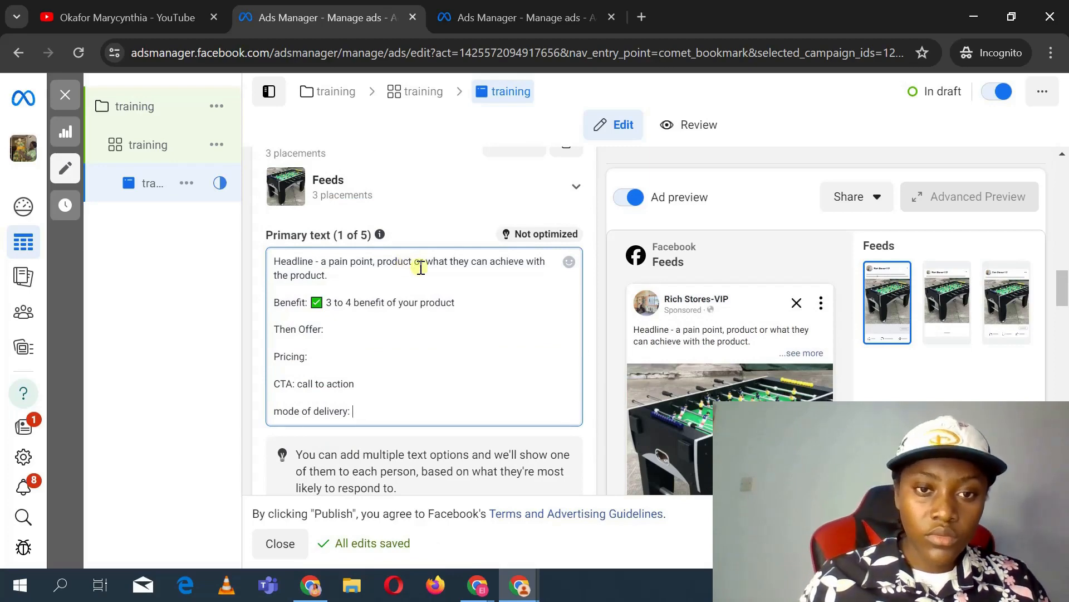
click(419, 267)
text(featu)
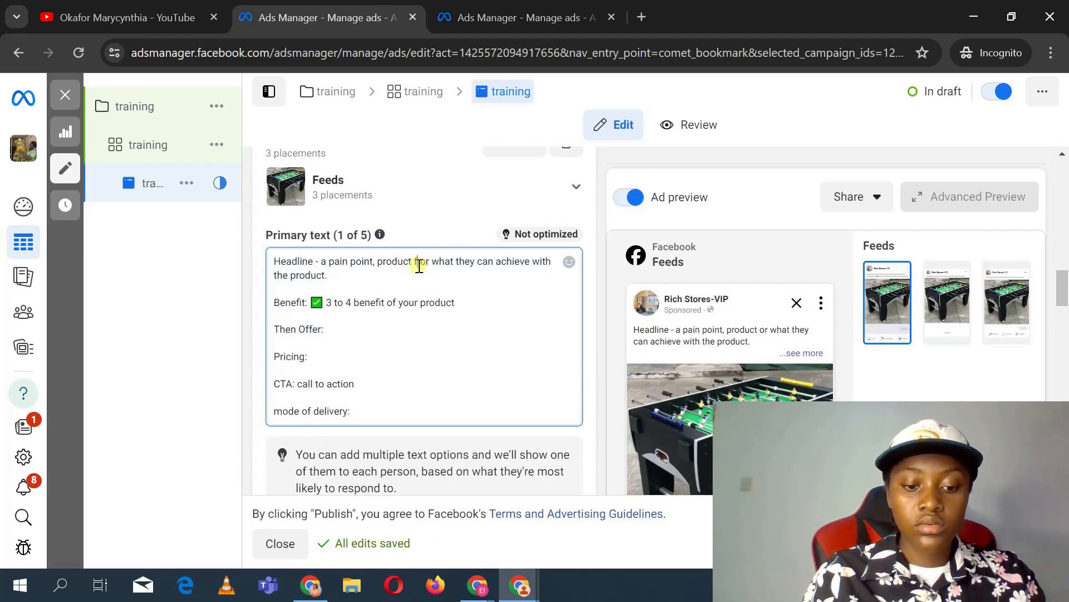
text(res)
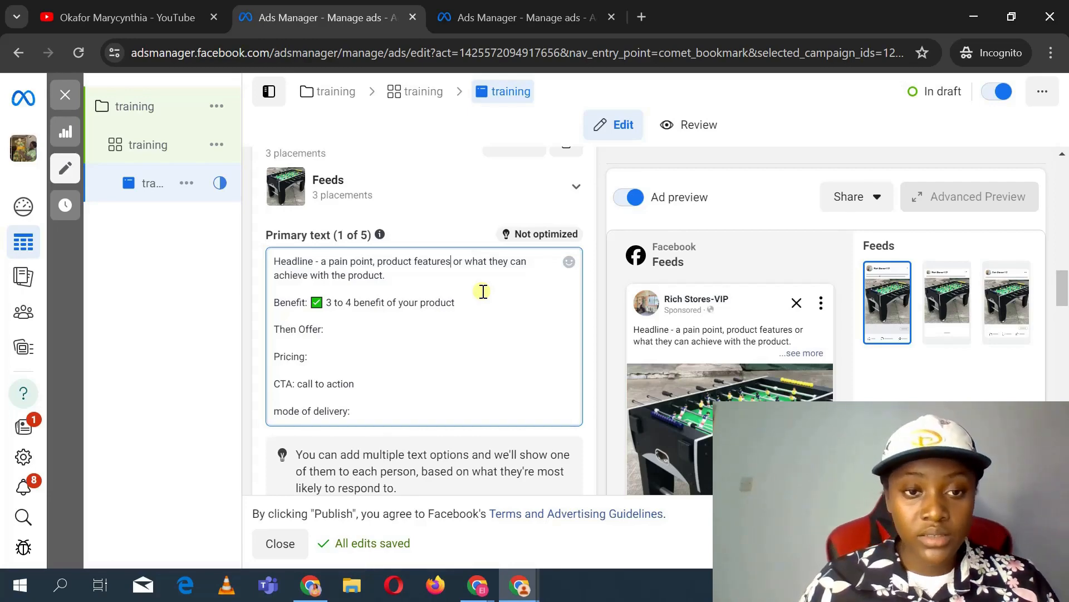
Step: Delete the "Pricing:" line from the training ad's primary text
drag(325, 358, 273, 357)
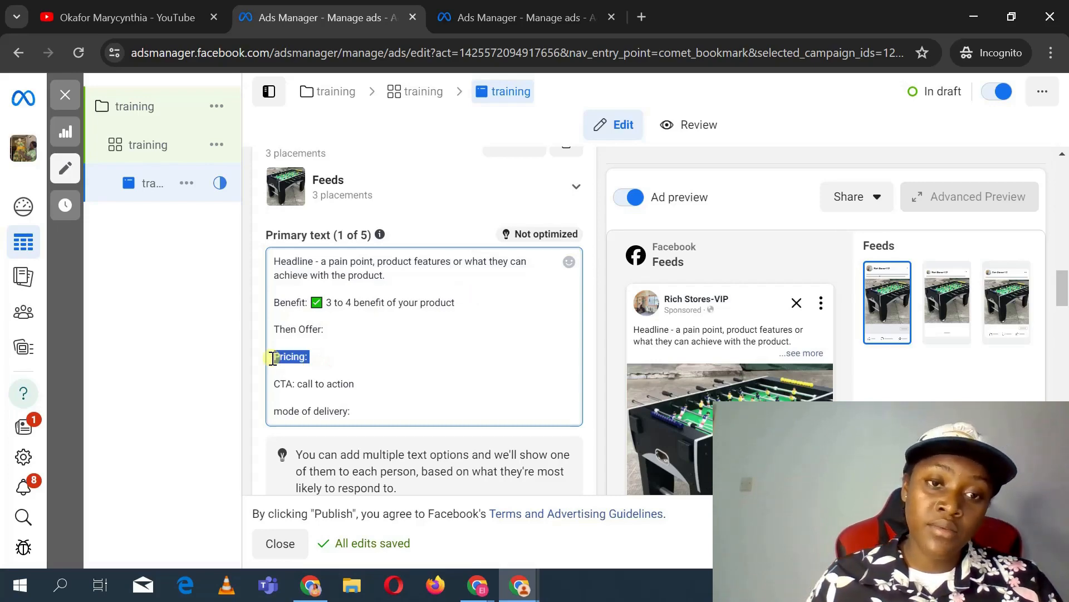
key(BackSpace)
key(BackSpace)
key(BackSpace)
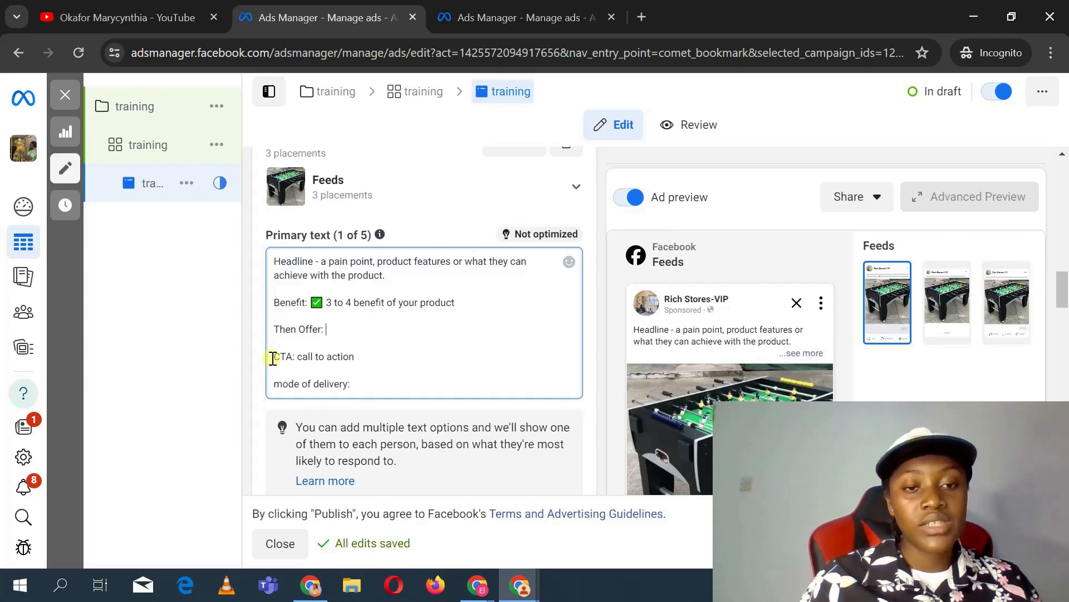
Step: Review the ad's headline, destination website URL, browser add-ons and the remaining ad sections
scroll(440, 275, down, 2)
scroll(440, 275, down, 3)
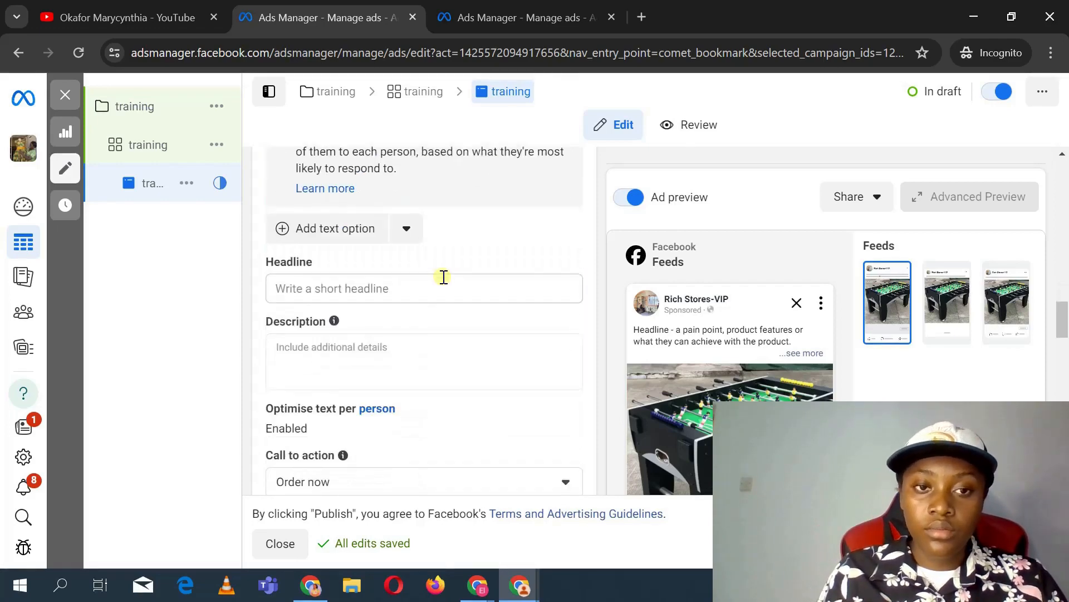
click(428, 254)
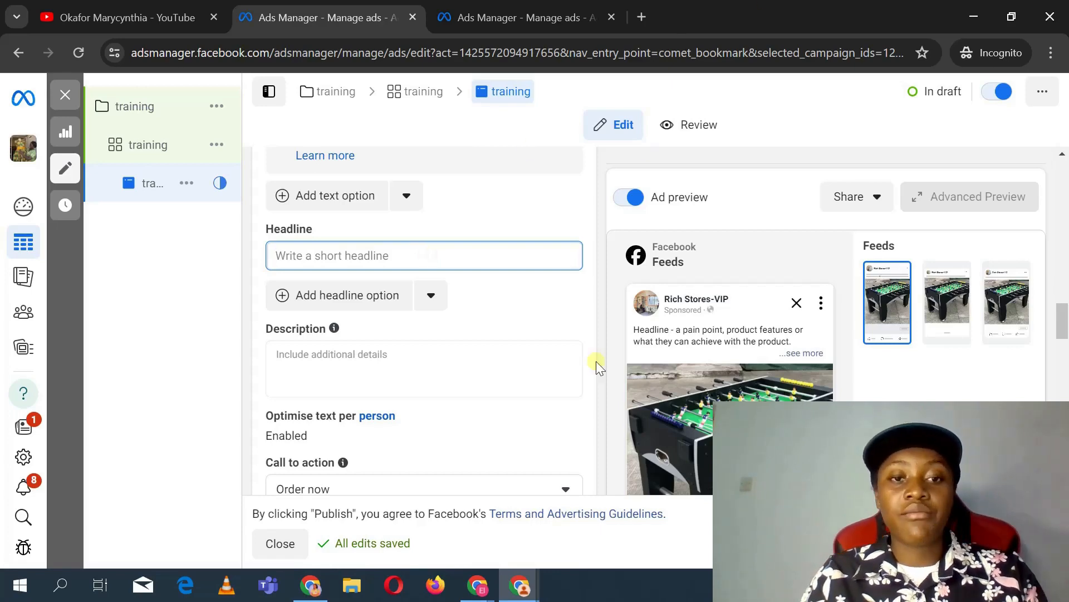
scroll(503, 366, down, 6)
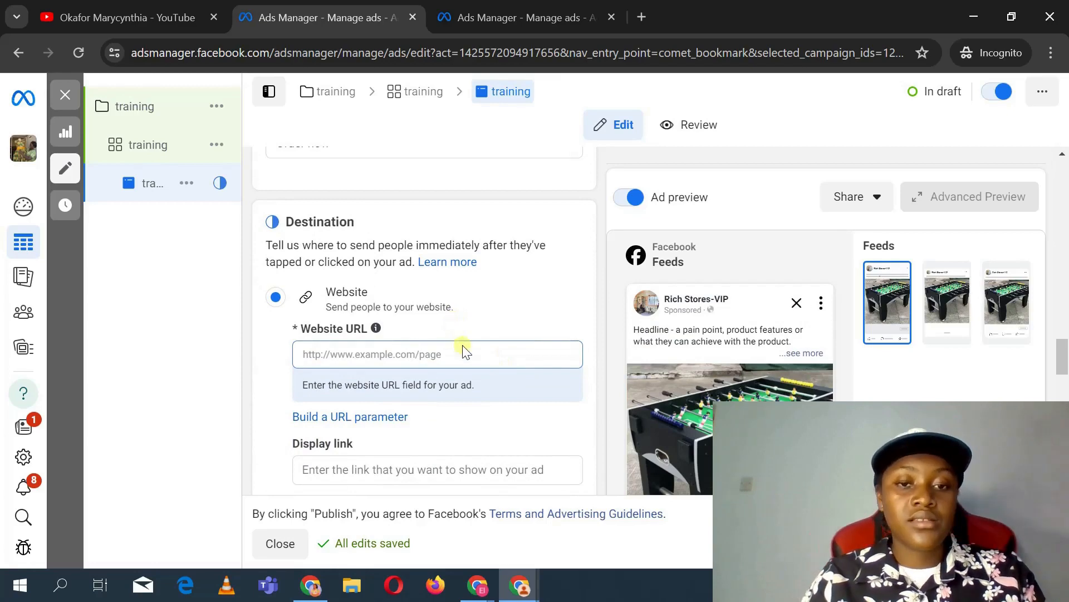
click(475, 360)
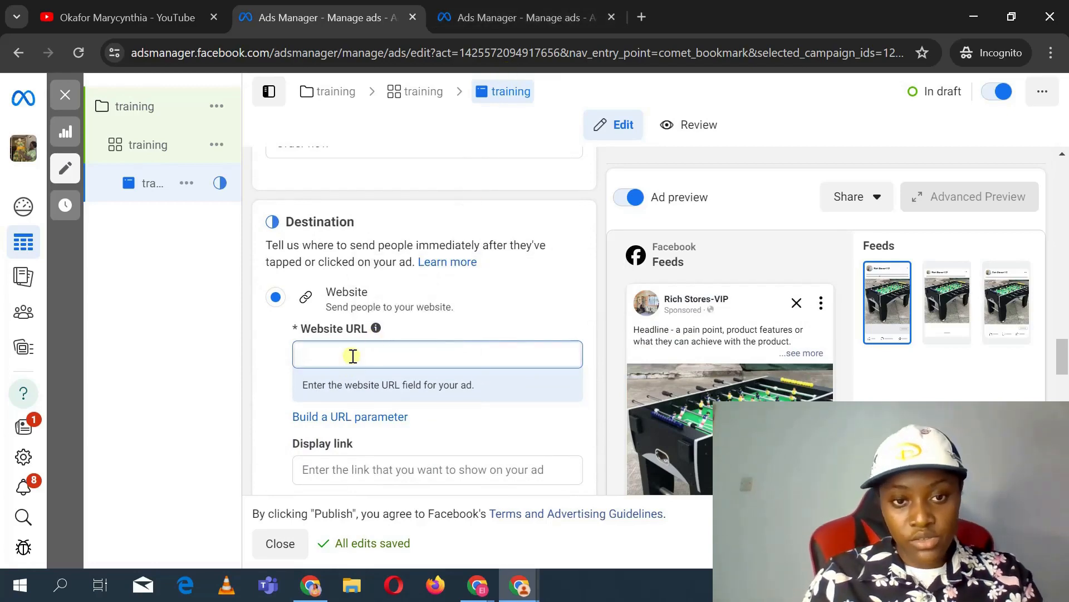
scroll(353, 356, down, 10)
scroll(338, 211, up, 2)
scroll(339, 211, up, 1)
click(310, 295)
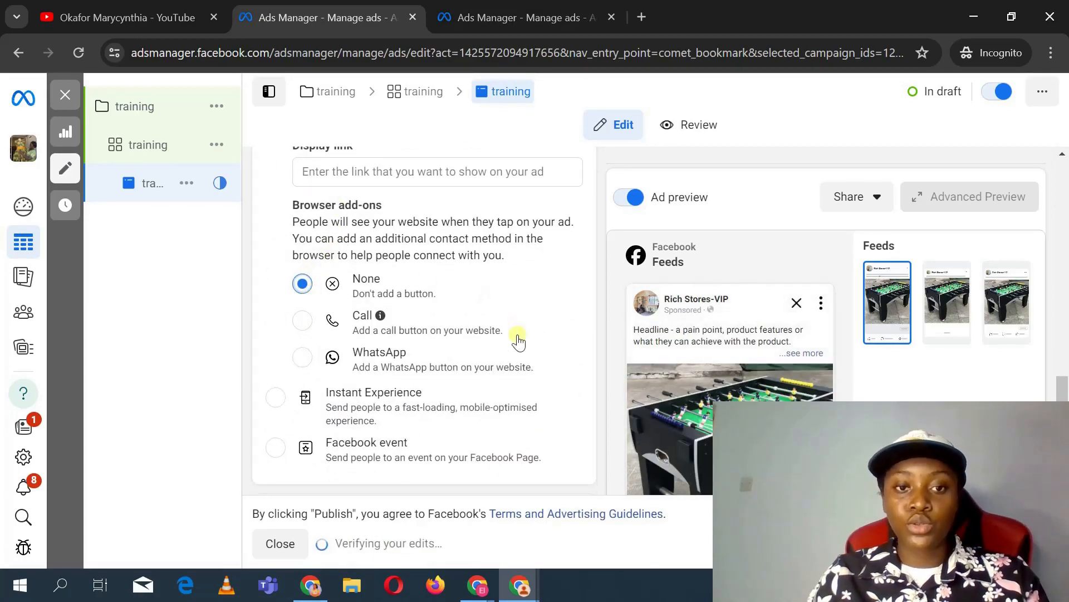
scroll(518, 341, down, 3)
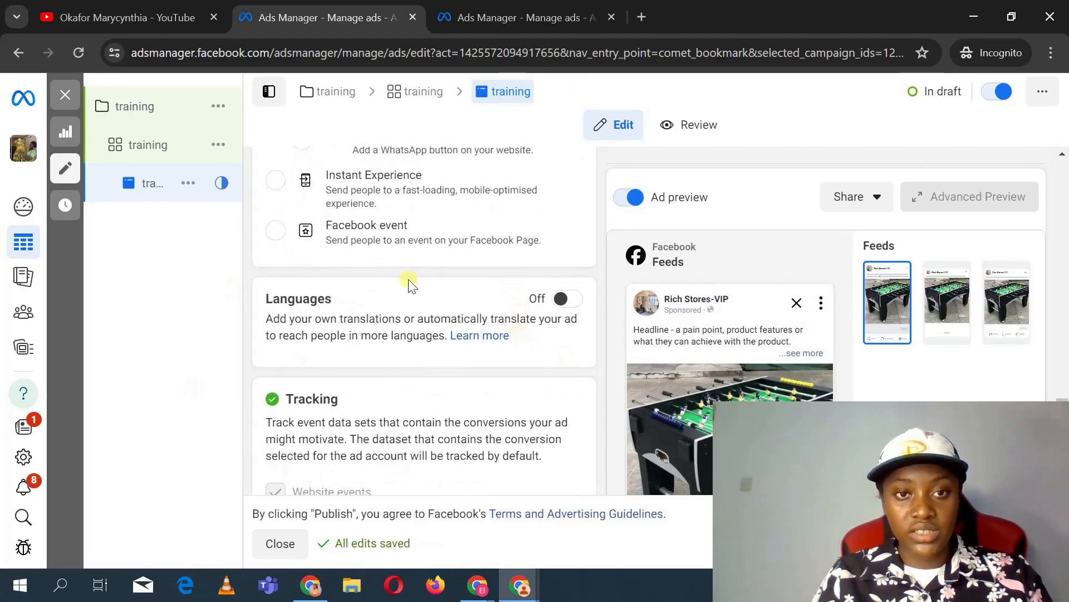
scroll(423, 290, down, 7)
scroll(423, 289, up, 7)
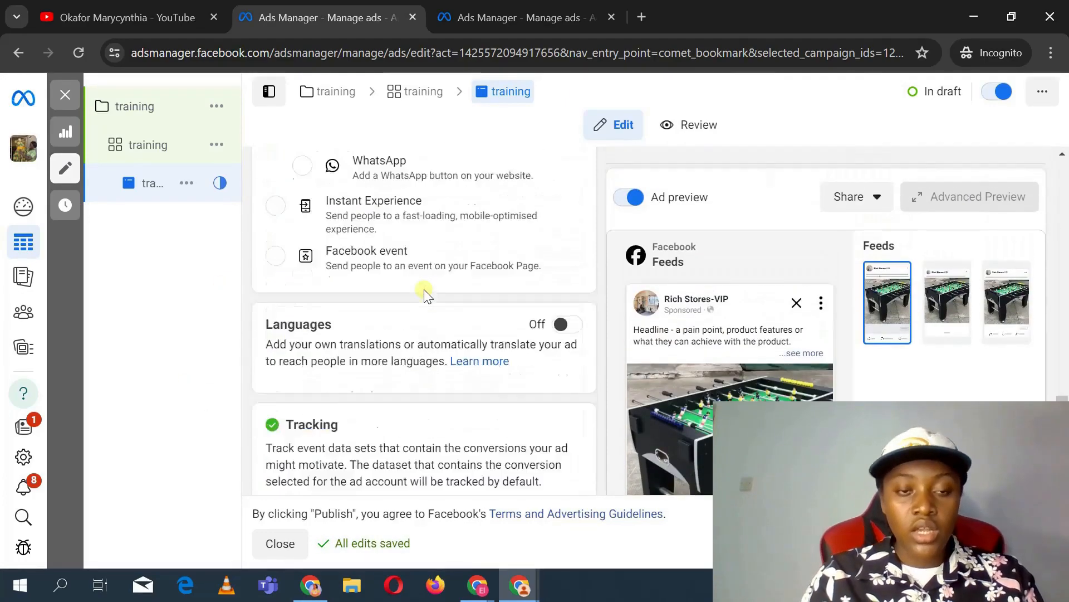
scroll(423, 289, up, 10)
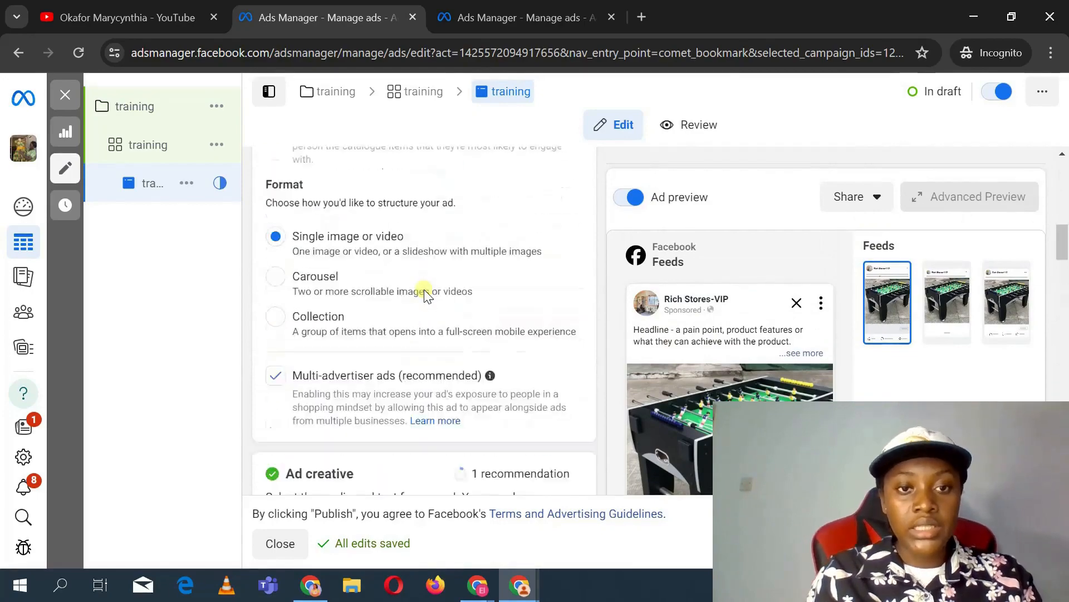
scroll(423, 289, up, 10)
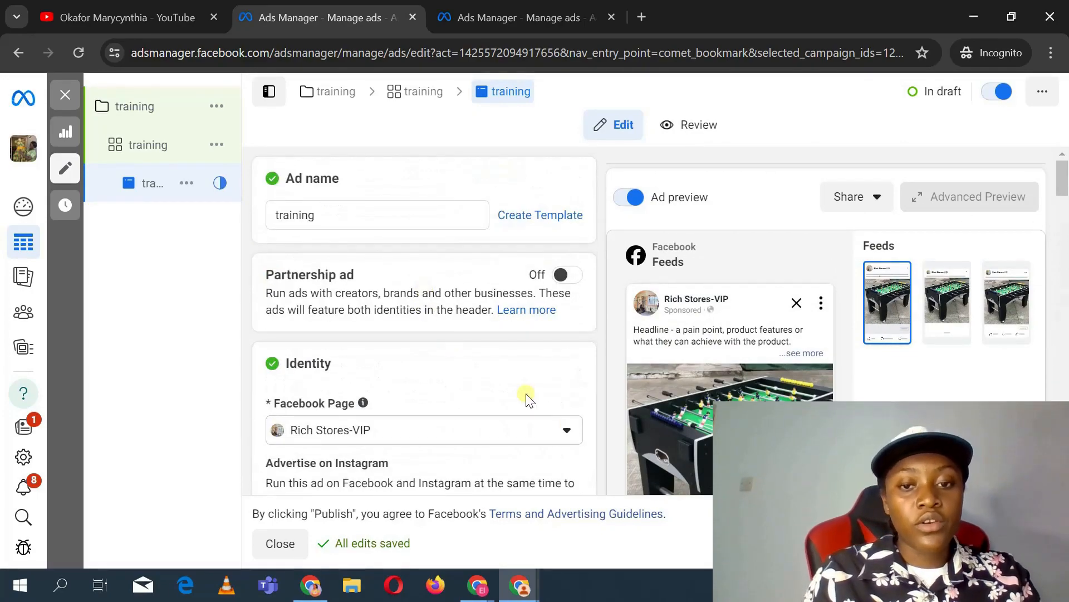
scroll(428, 310, down, 15)
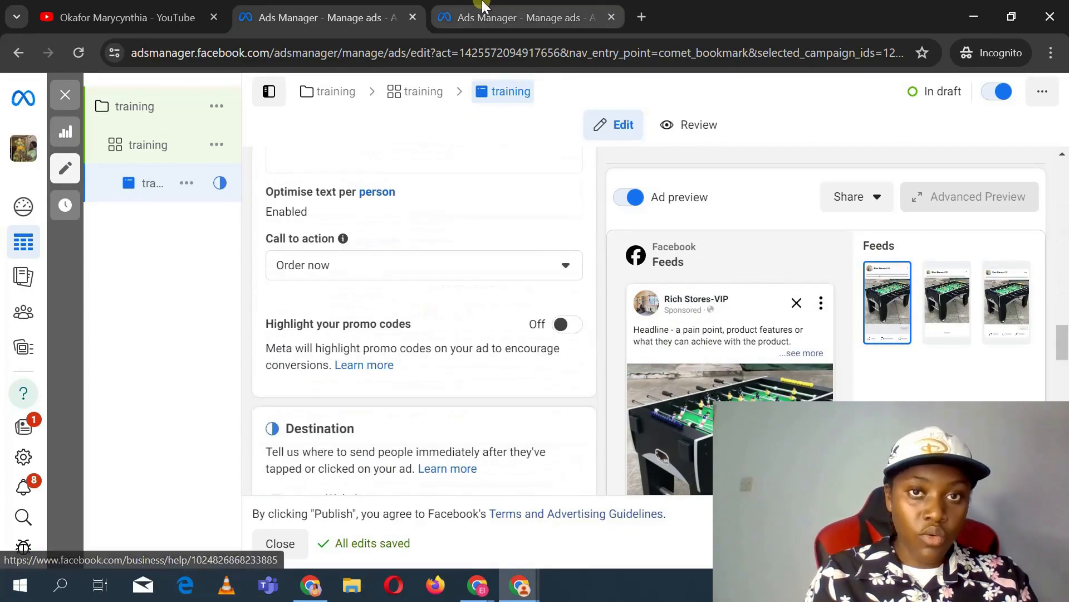
Step: Open a new browser tab and search Google for ads lib
click(482, 12)
click(641, 19)
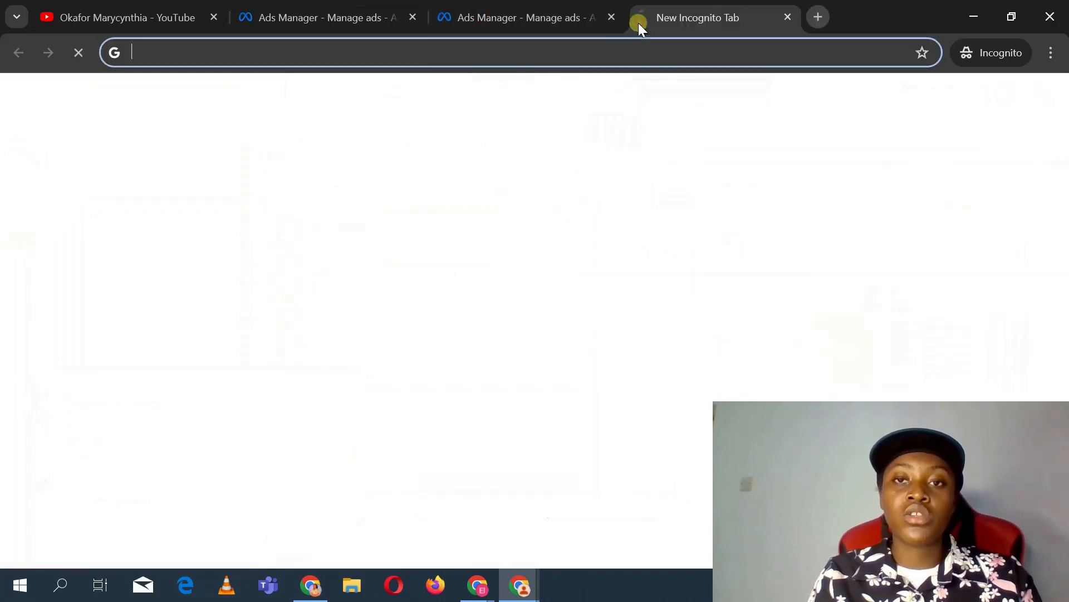
text(ads)
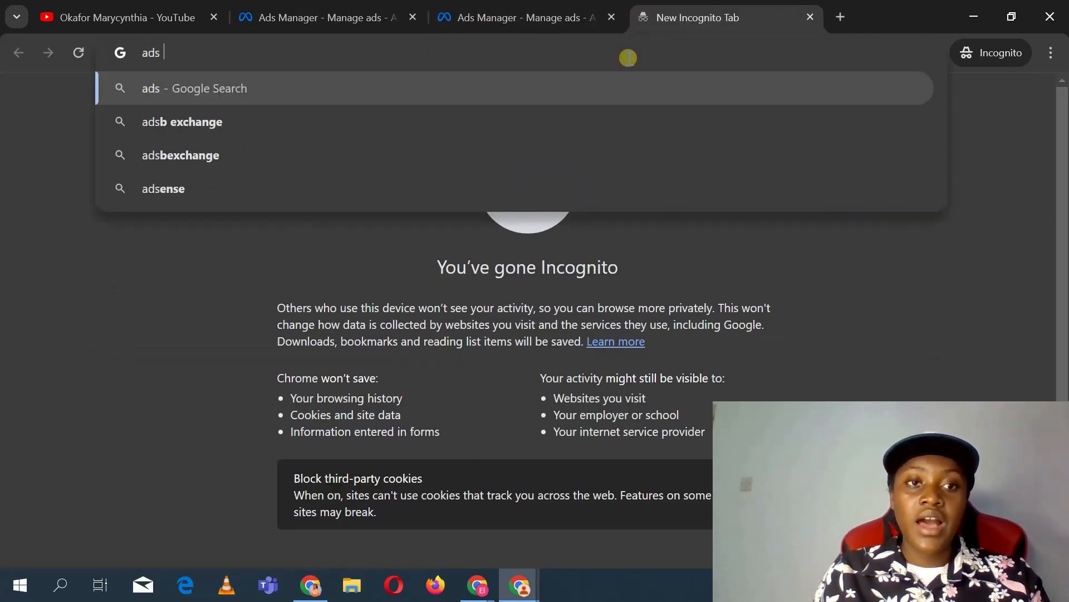
text( lib)
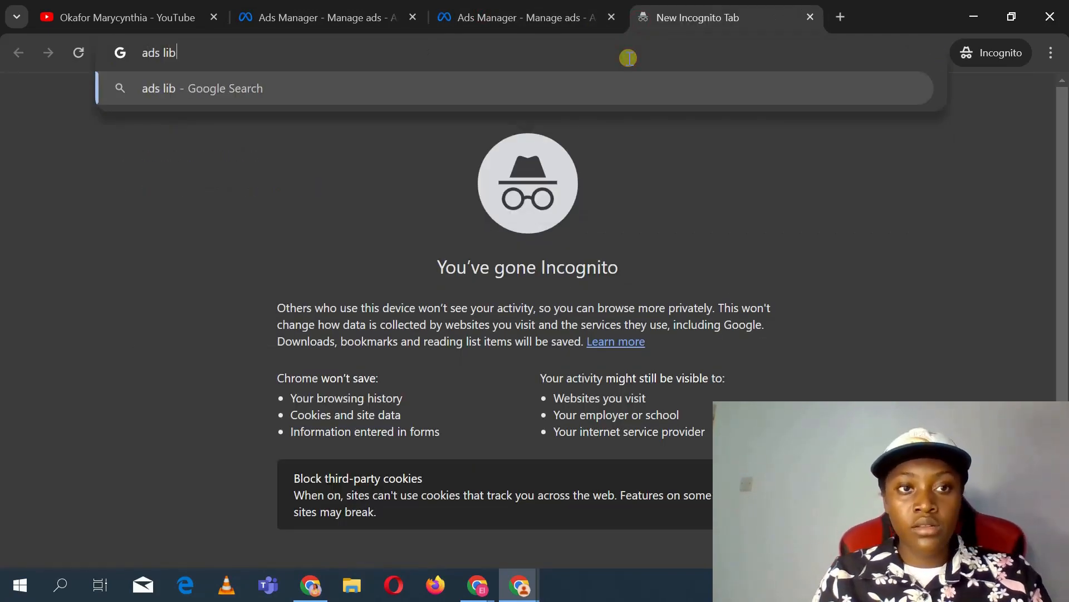
key(Return)
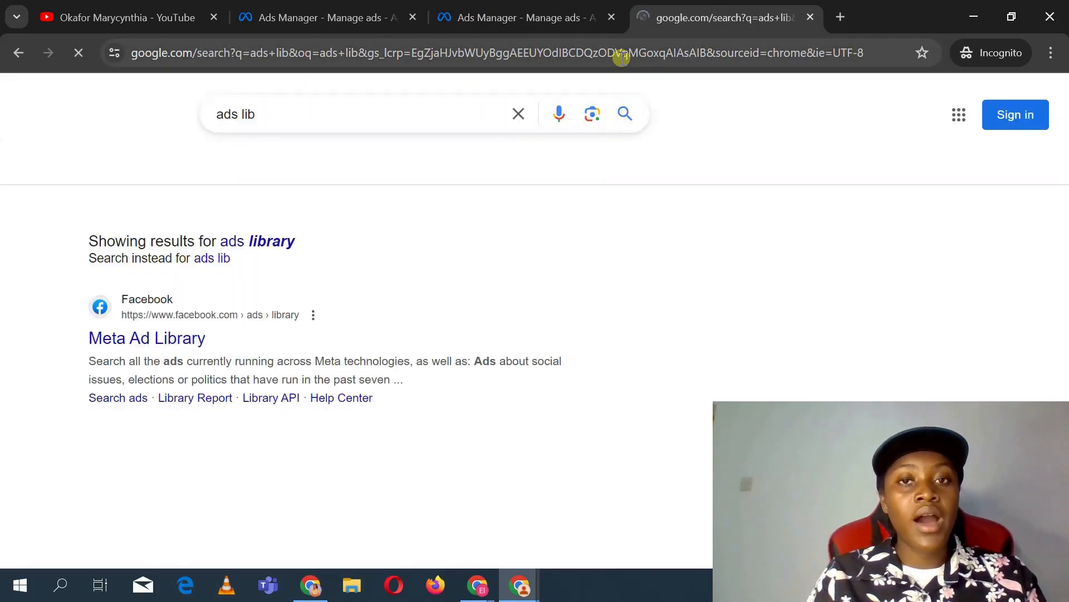
Step: Open the Meta Ad Library result in a new tab and close the Google search tab
right_click(121, 351)
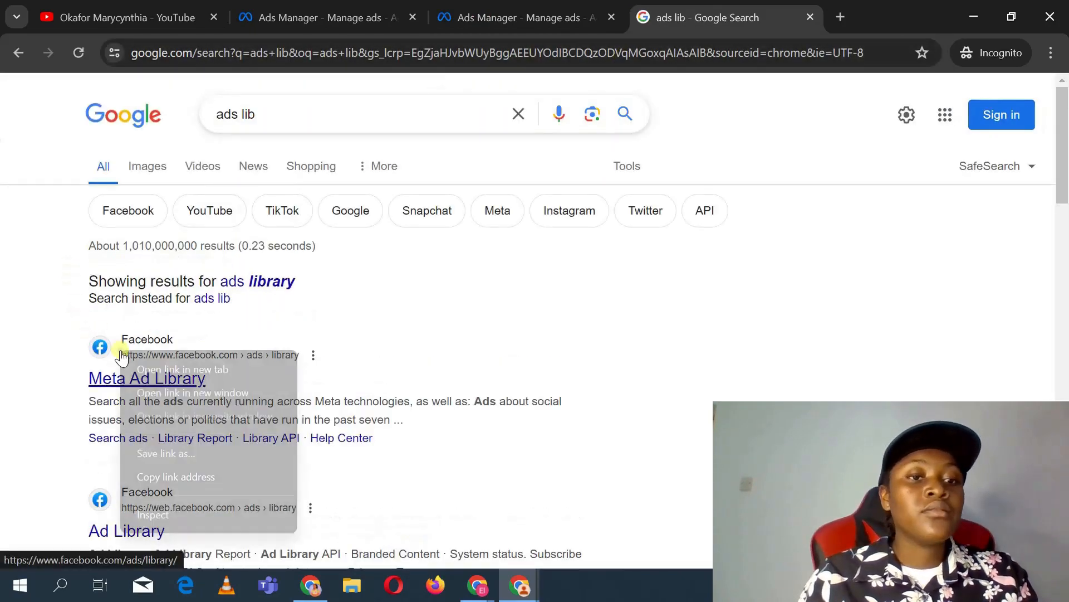
click(181, 369)
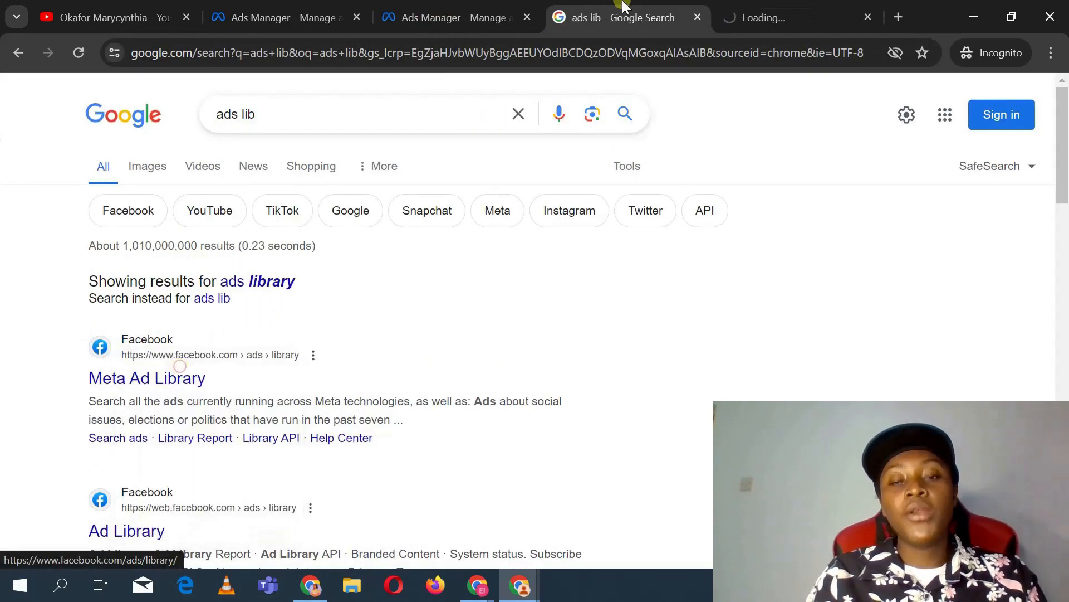
click(754, 12)
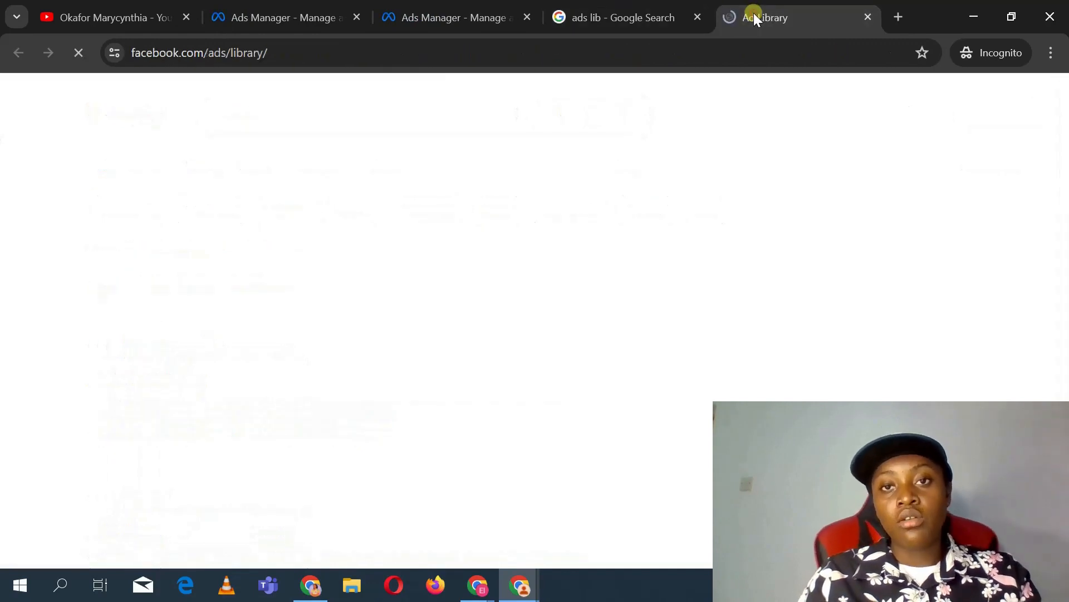
click(695, 18)
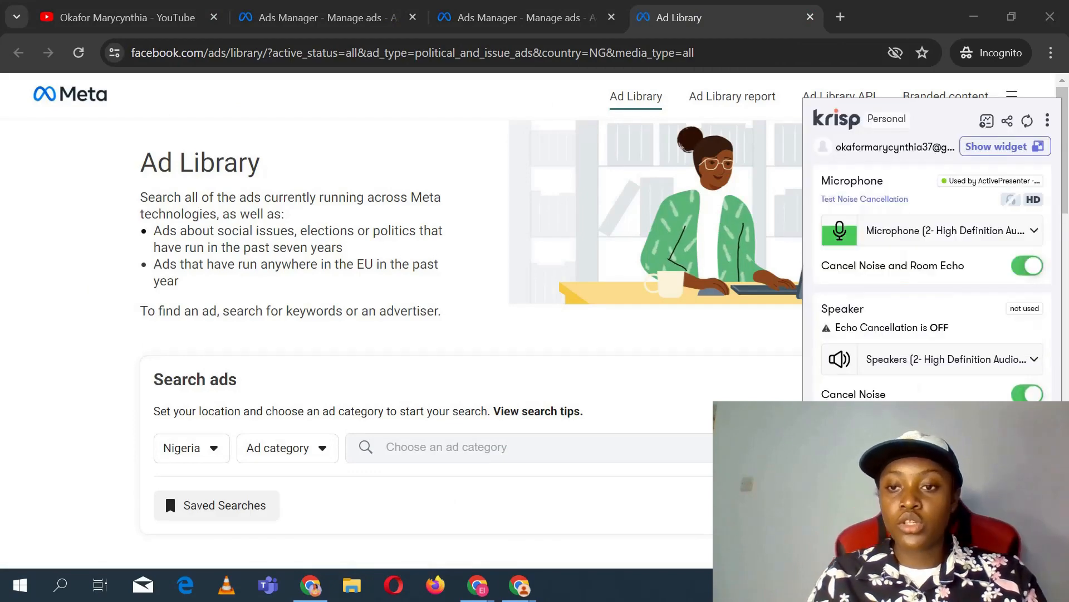
click(746, 331)
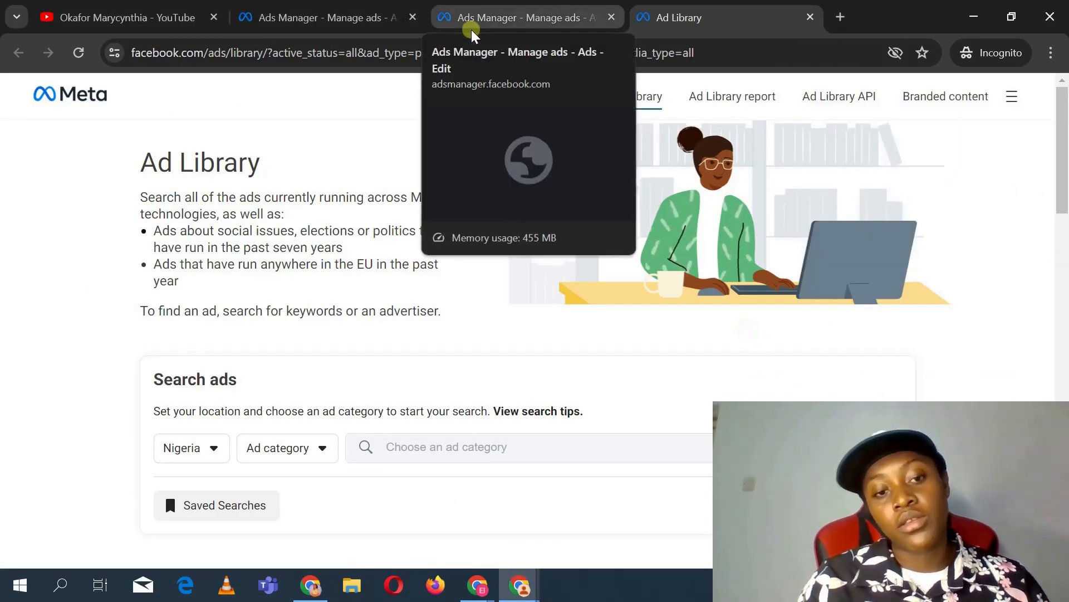
Step: Search the Ad Library for air fryer ads with the ad category set to All ads
click(290, 446)
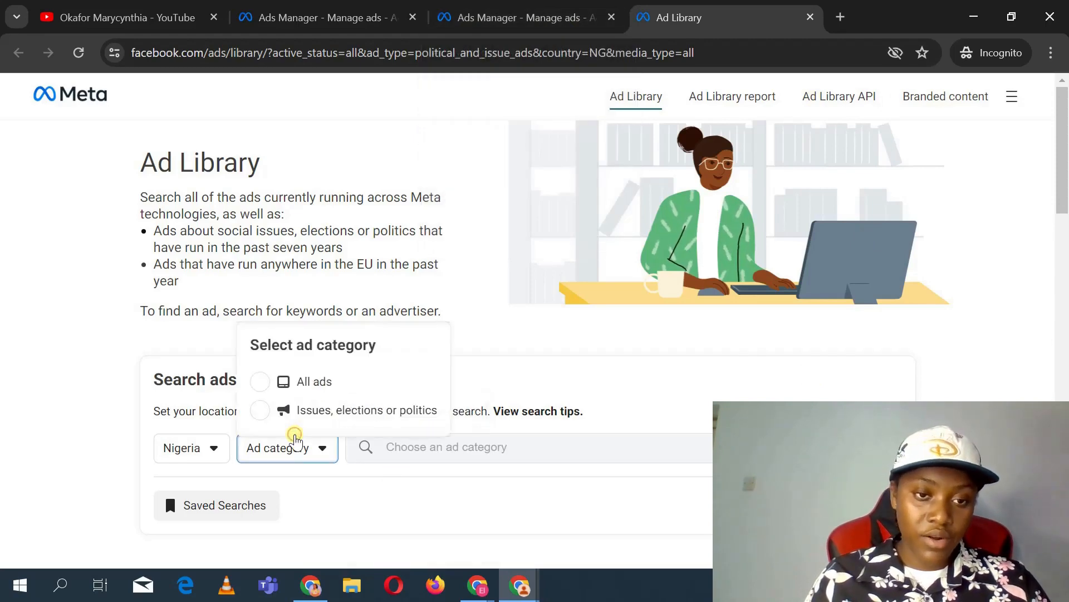
click(304, 381)
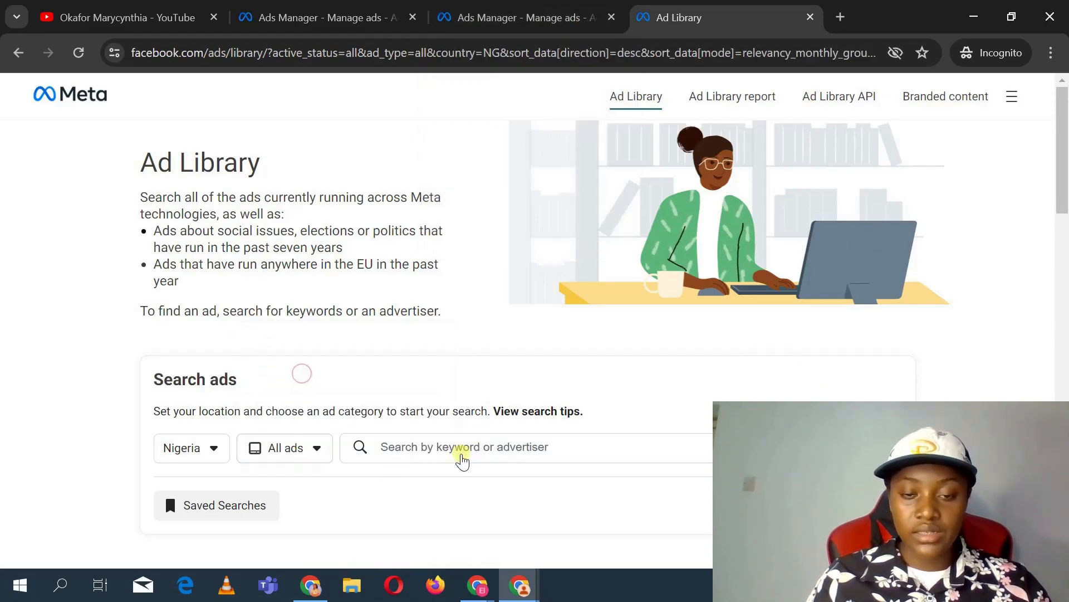
click(467, 445)
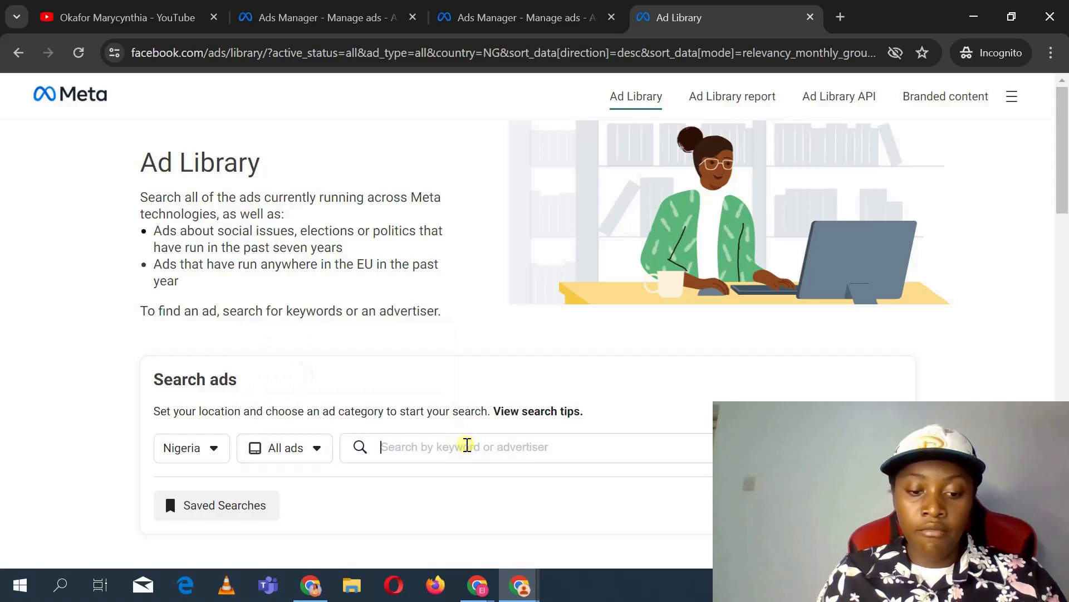
text(air fry)
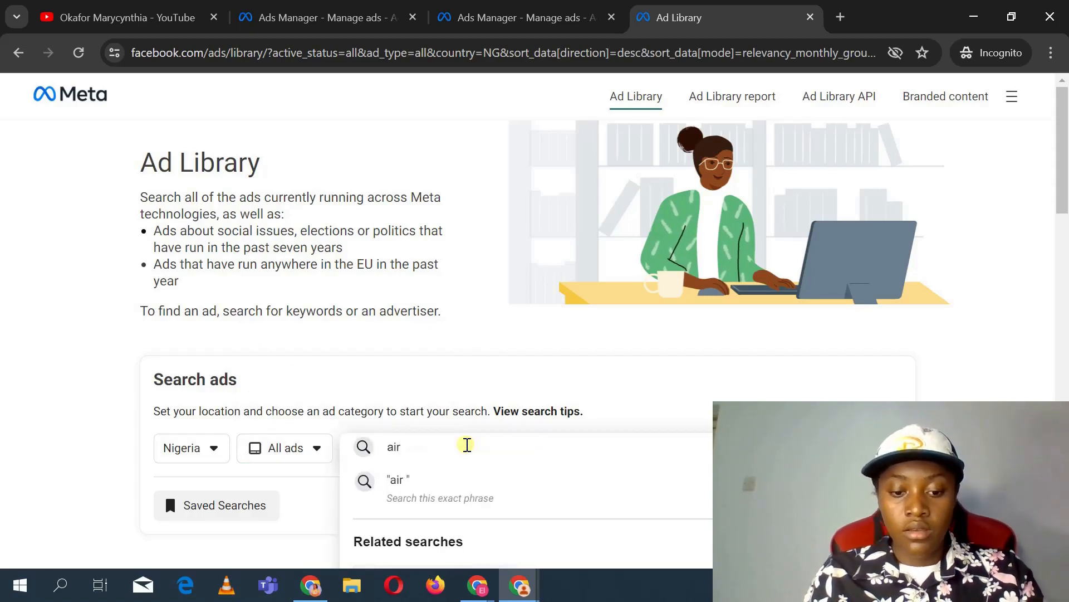
text(er)
key(Return)
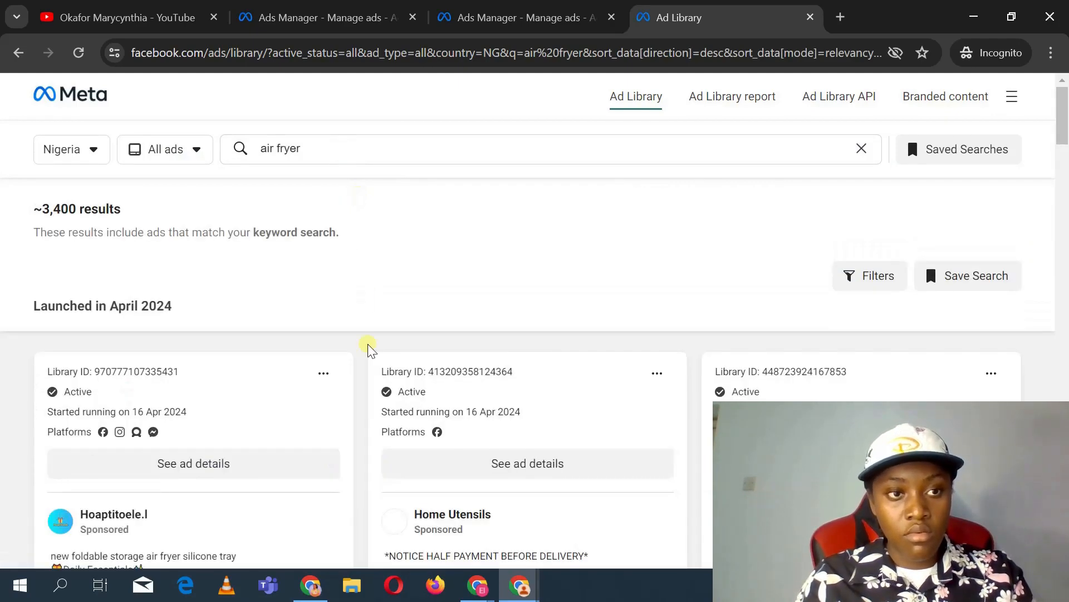
Step: Scroll through the air fryer ads in the Ad Library results to study competitors' ad copy and creatives
scroll(370, 346, down, 3)
scroll(517, 366, down, 10)
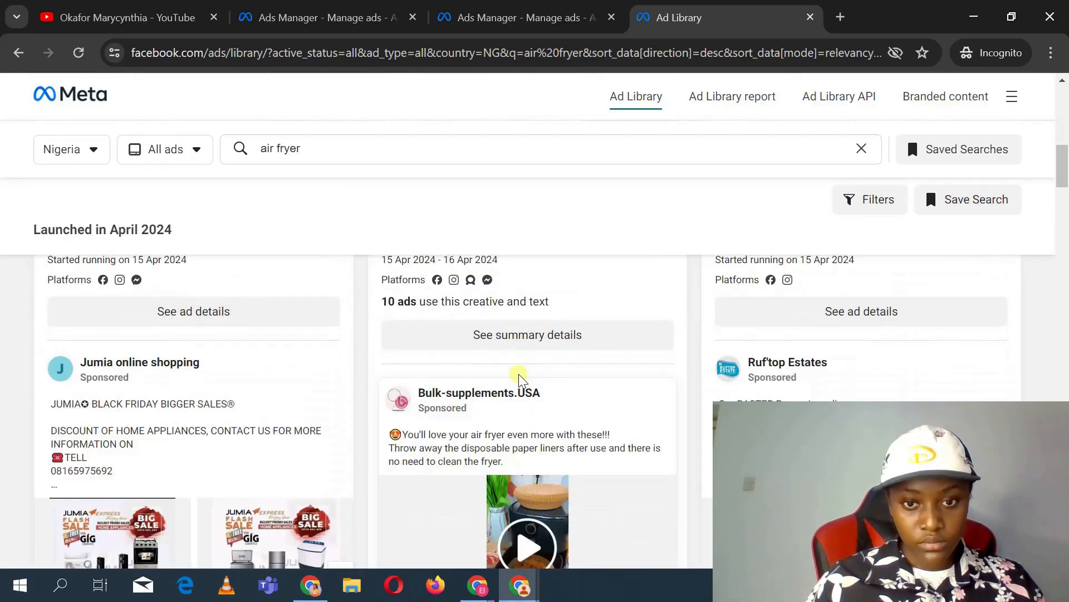
scroll(519, 378, down, 3)
scroll(526, 309, up, 1)
scroll(525, 310, up, 2)
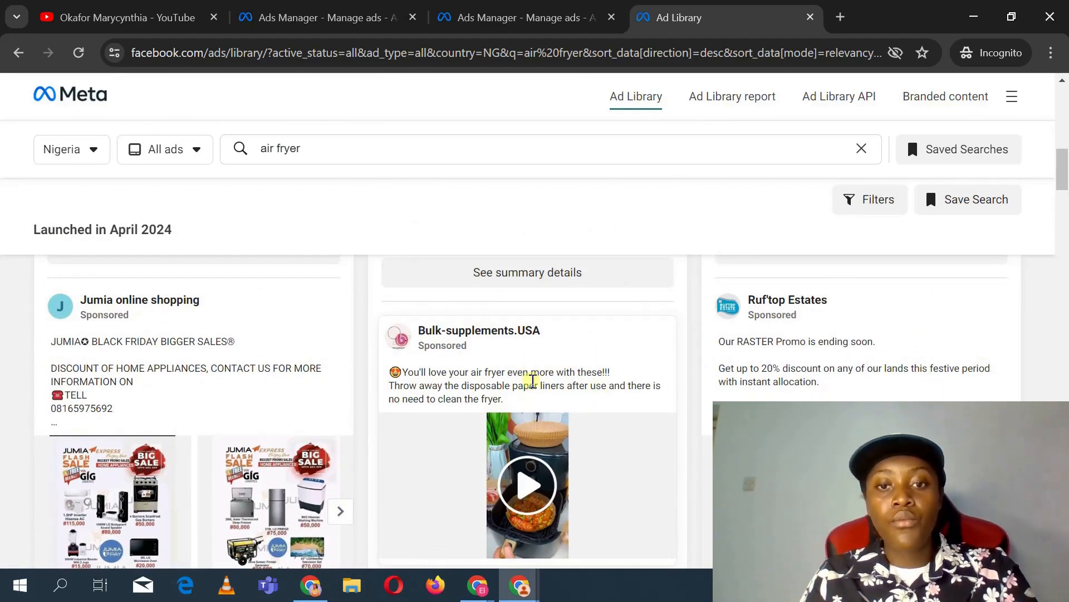
scroll(533, 380, down, 2)
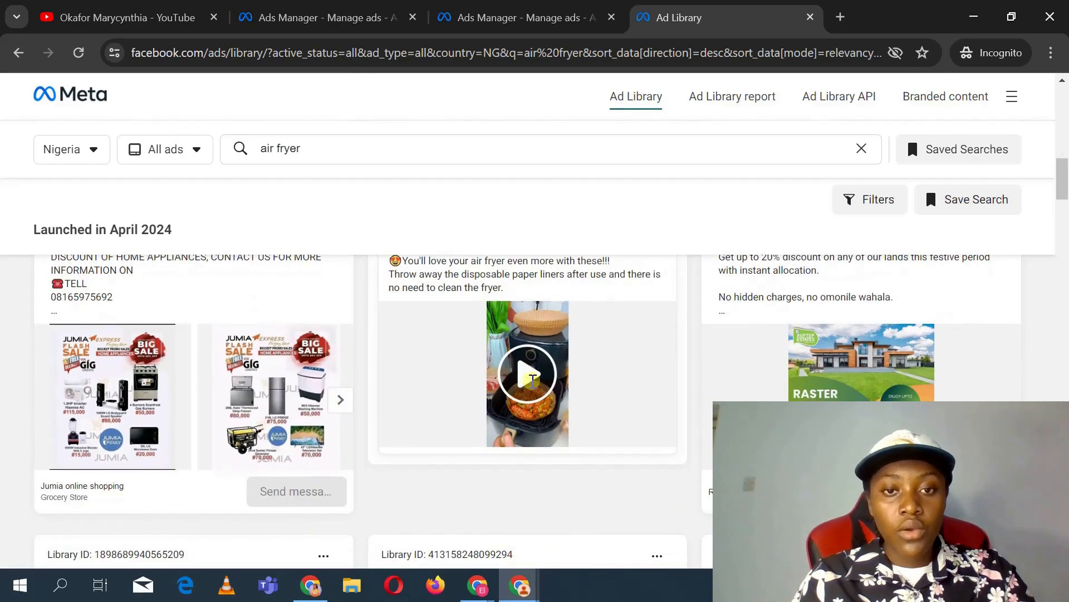
scroll(597, 407, down, 3)
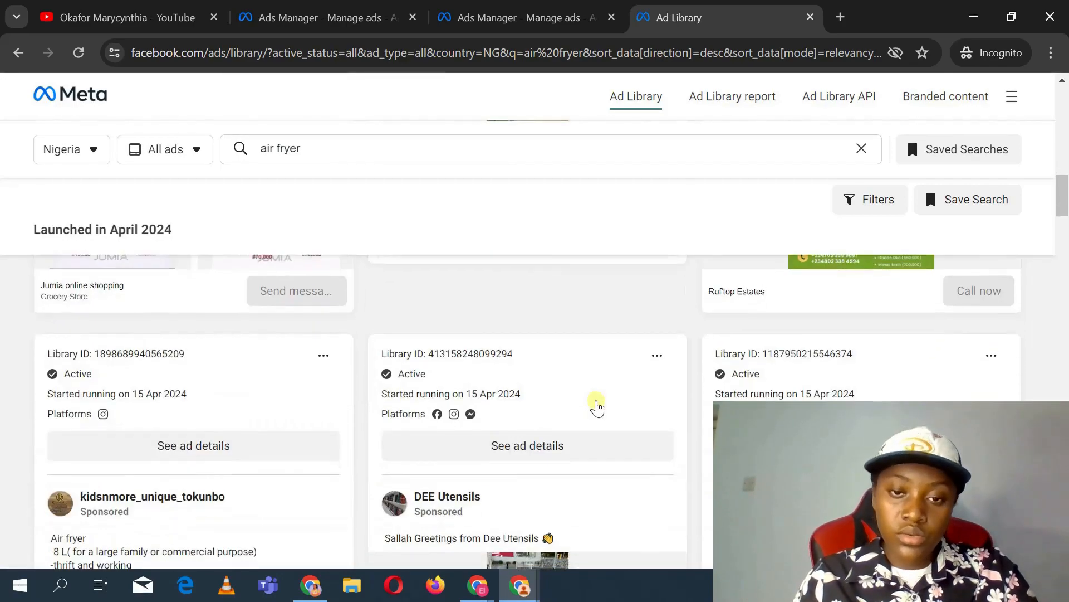
scroll(596, 407, down, 5)
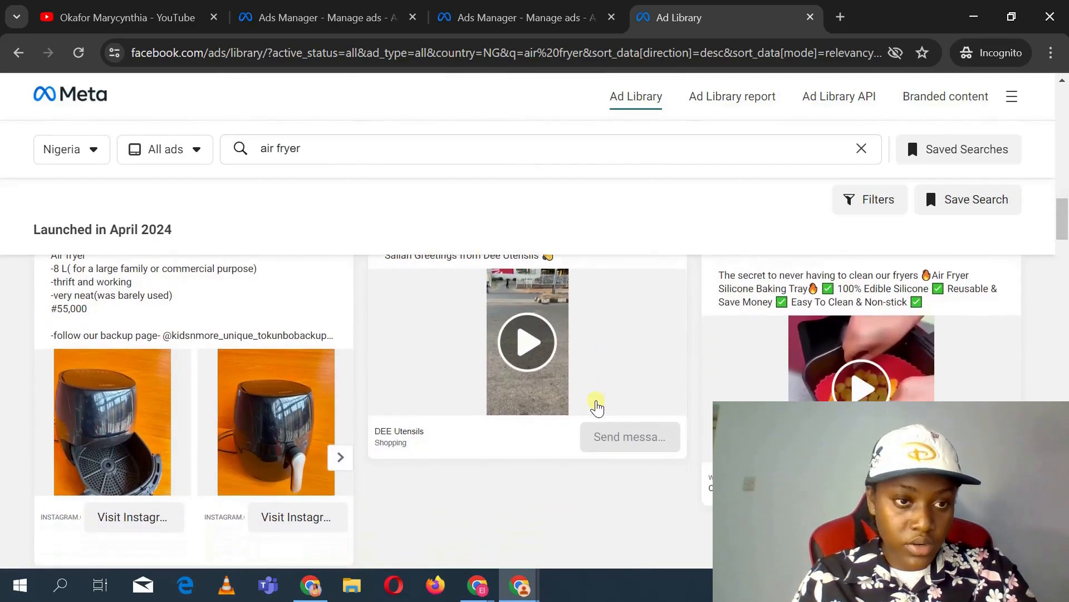
scroll(263, 315, up, 2)
scroll(262, 322, down, 2)
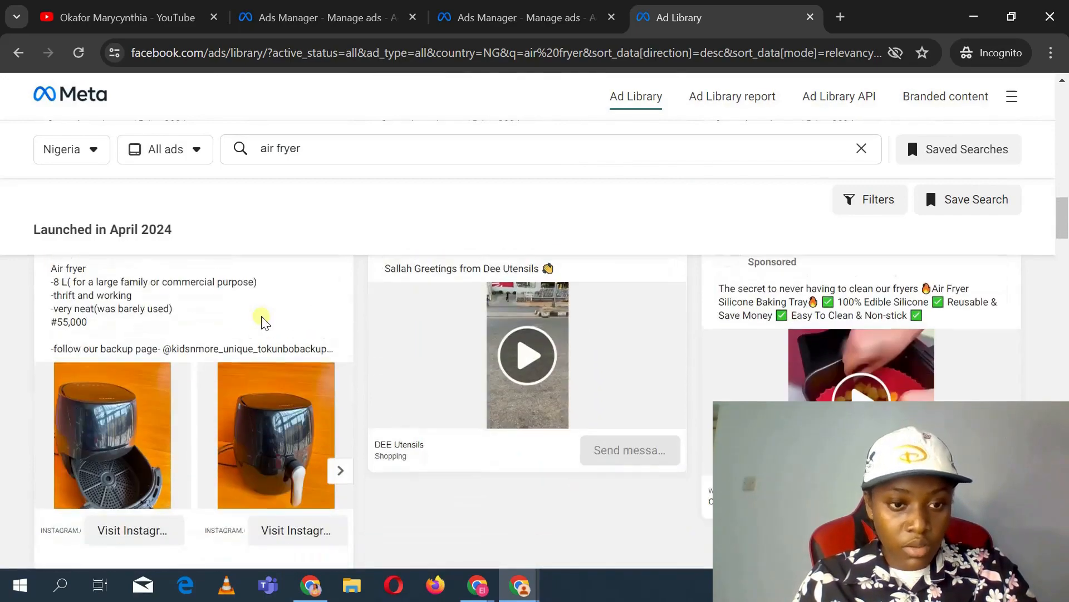
scroll(263, 322, down, 4)
Step: Open an advertiser's Instagram profile from its air fryer ad, return to the Ad Library and check the country filter options
click(262, 317)
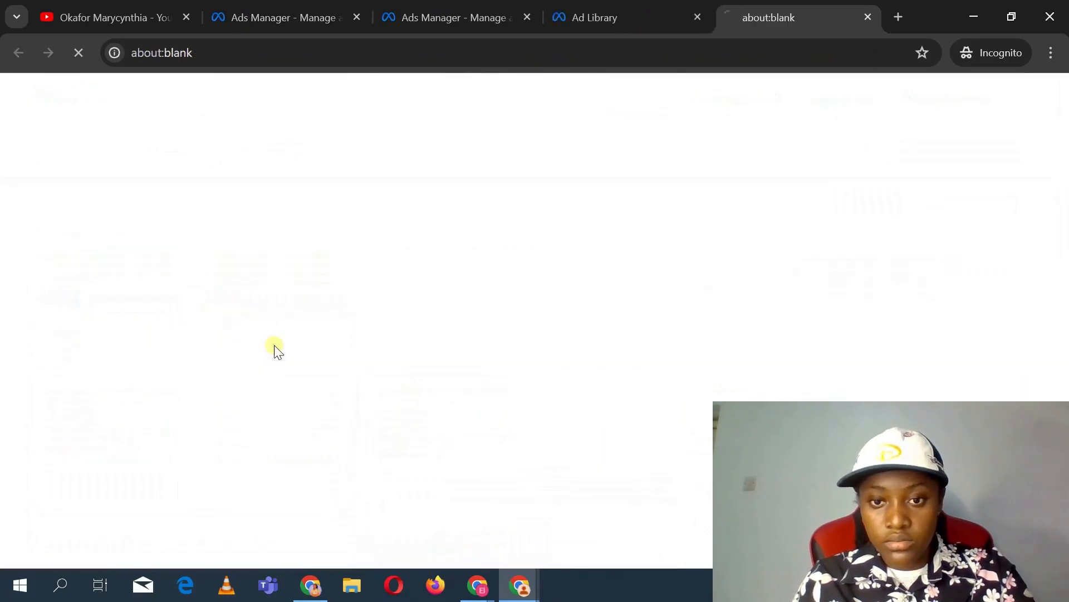
click(596, 14)
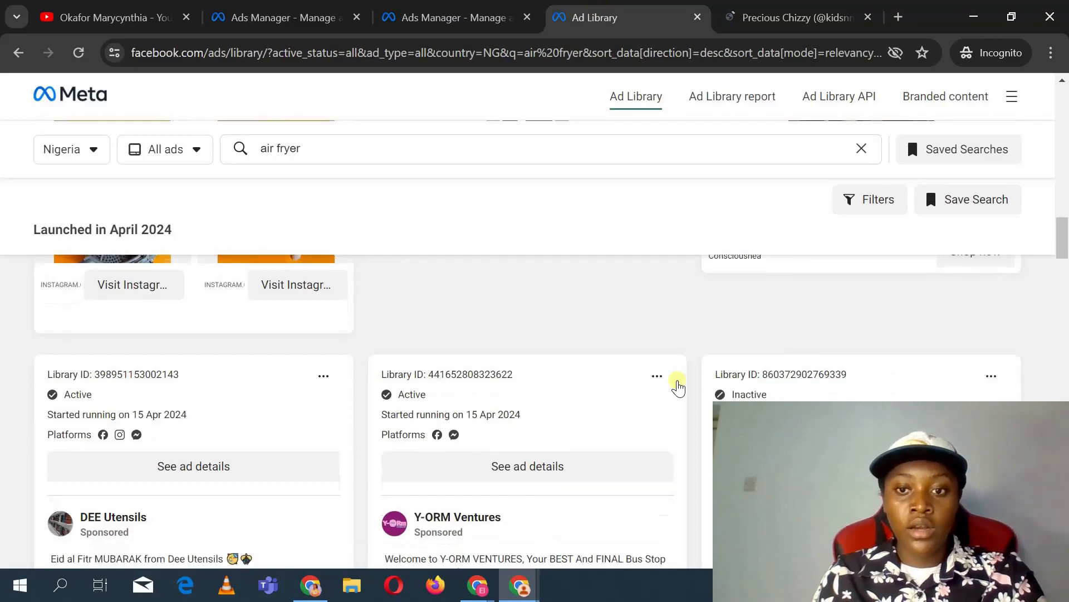
scroll(678, 387, down, 4)
scroll(678, 387, up, 3)
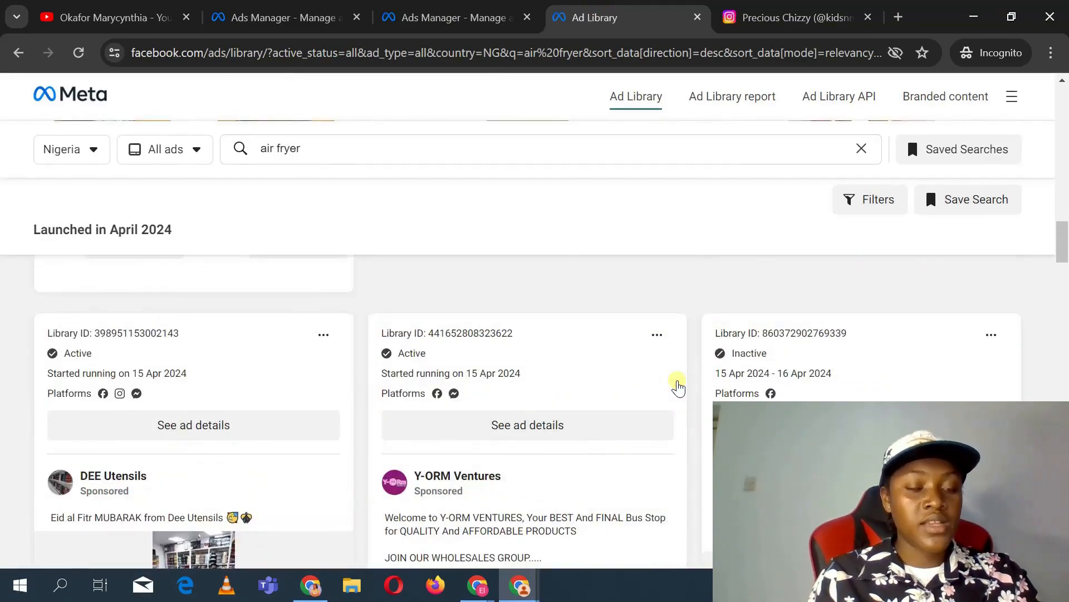
scroll(676, 401, down, 3)
scroll(677, 390, up, 6)
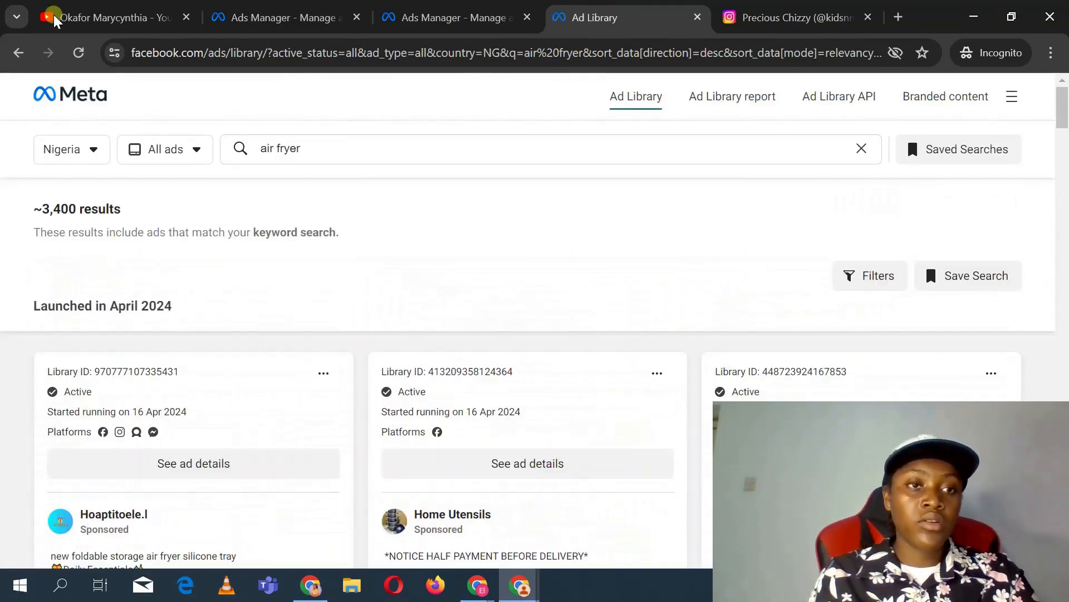
click(48, 146)
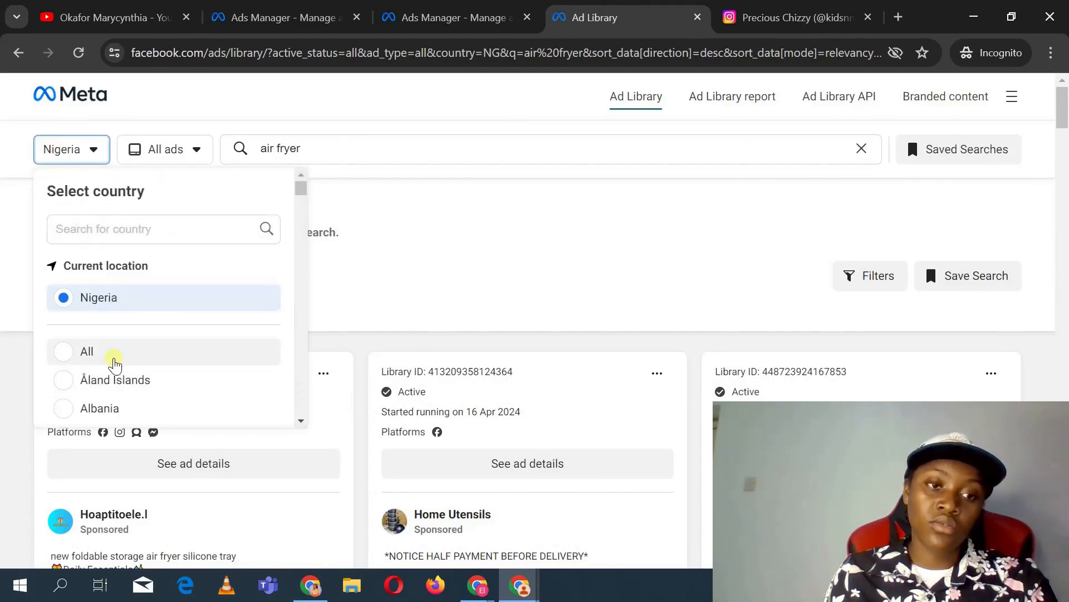
click(288, 142)
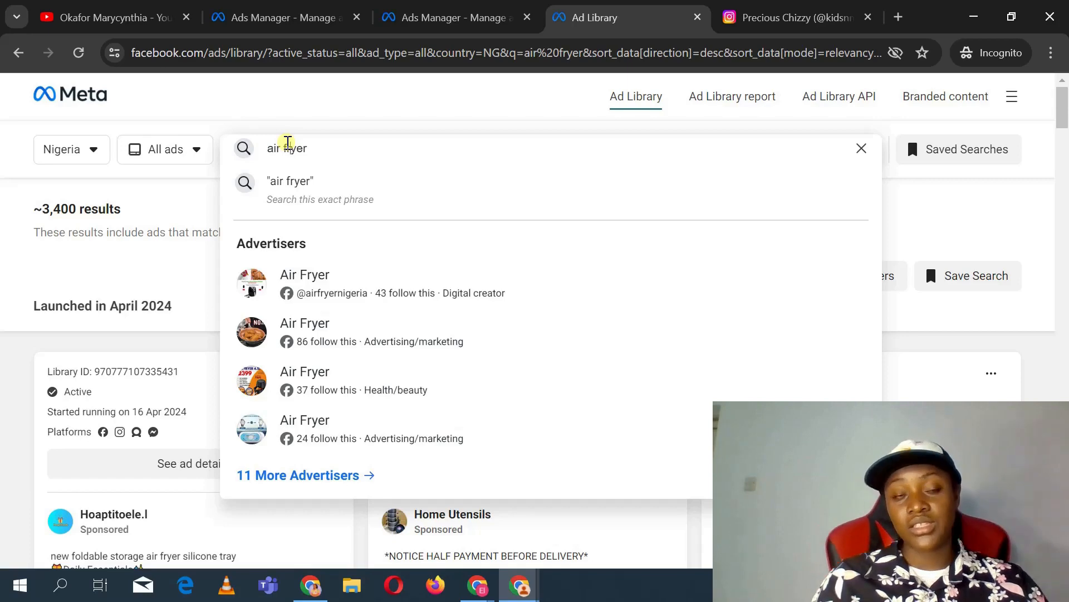
click(445, 16)
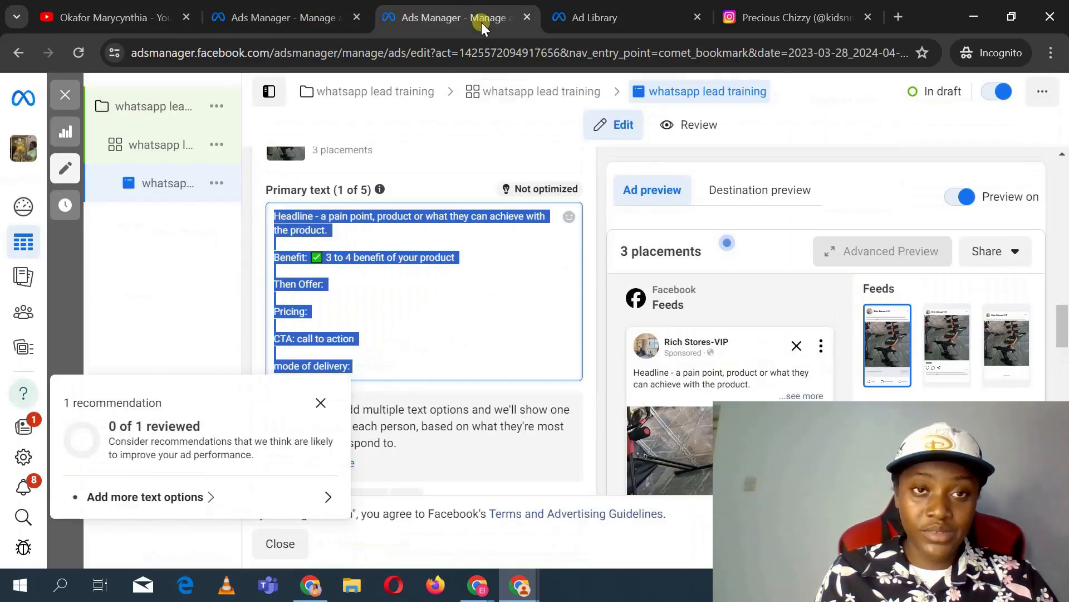
click(303, 11)
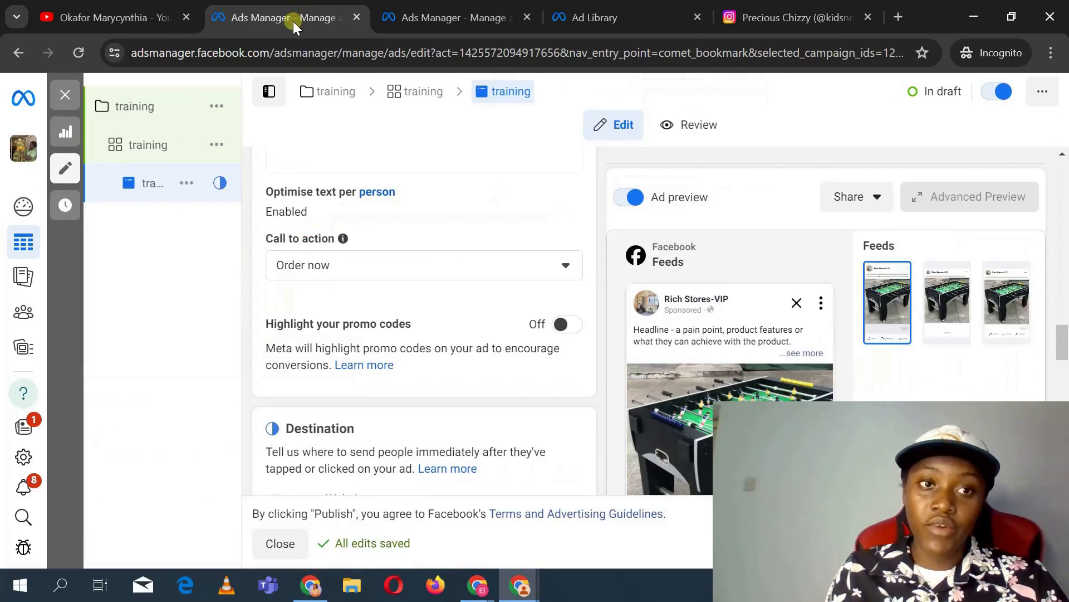
click(167, 107)
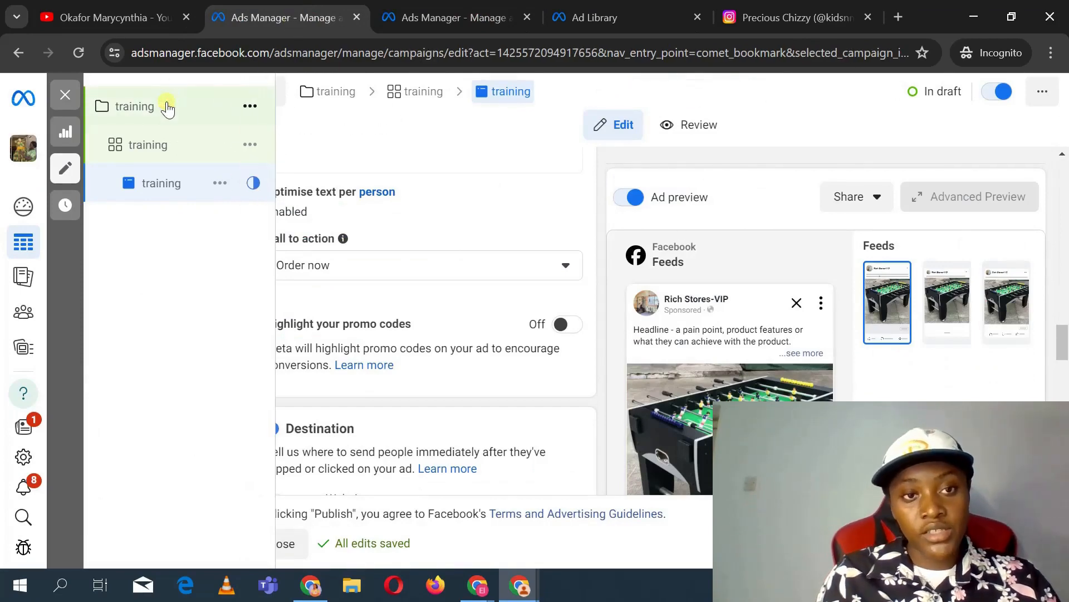
click(187, 190)
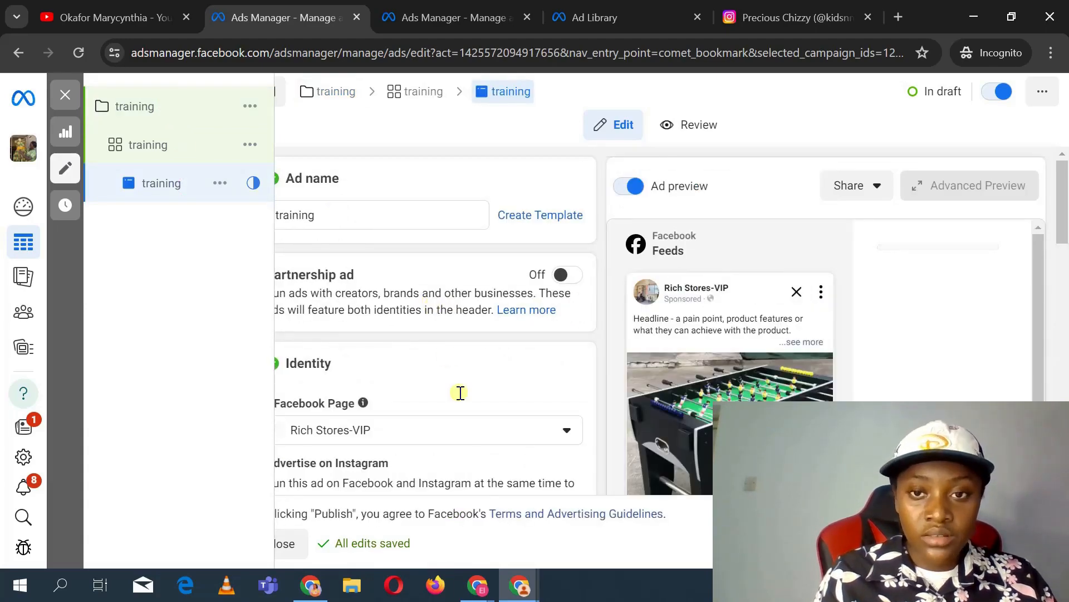
scroll(461, 394, down, 8)
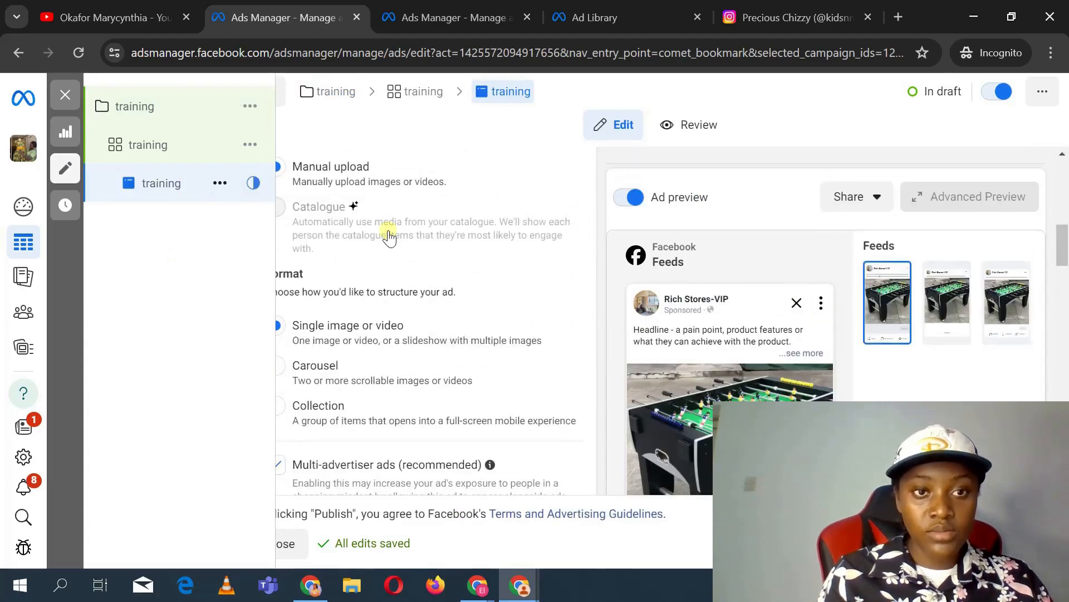
scroll(484, 370, down, 15)
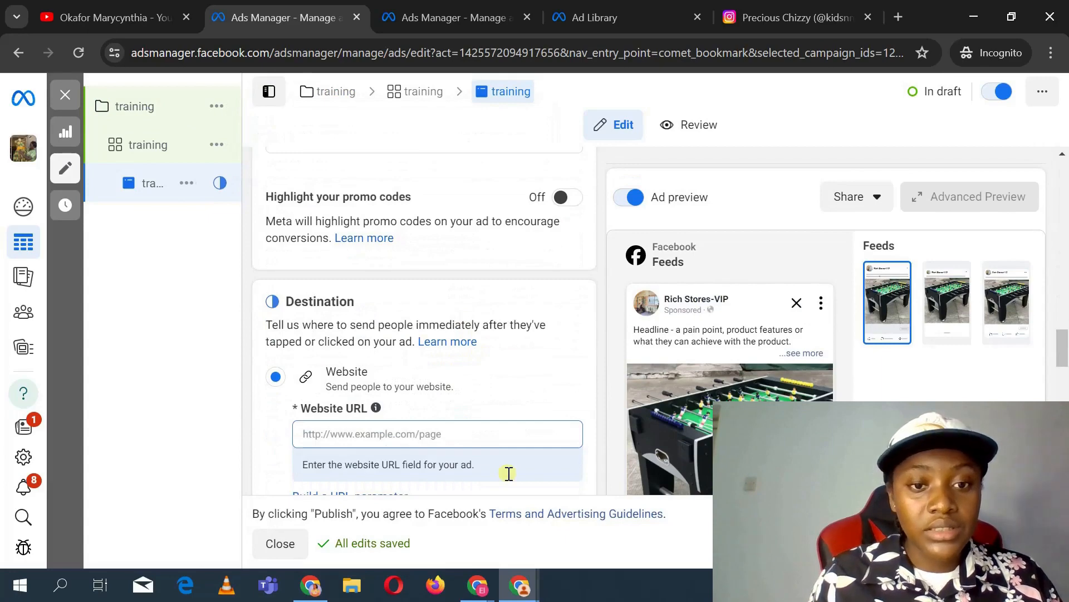
click(439, 430)
right_click(438, 430)
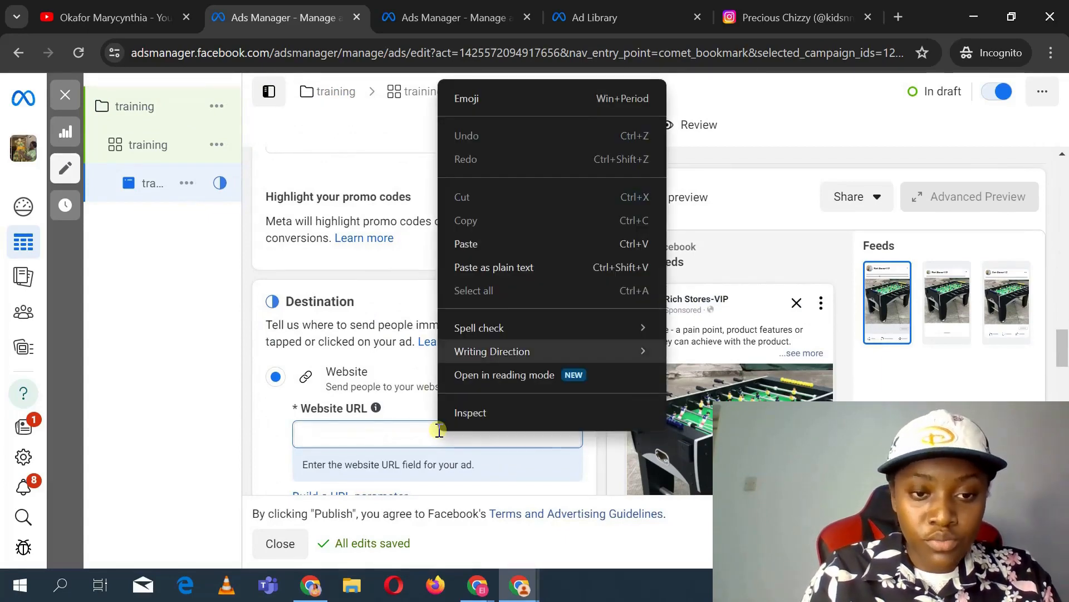
click(322, 433)
text(www.digital)
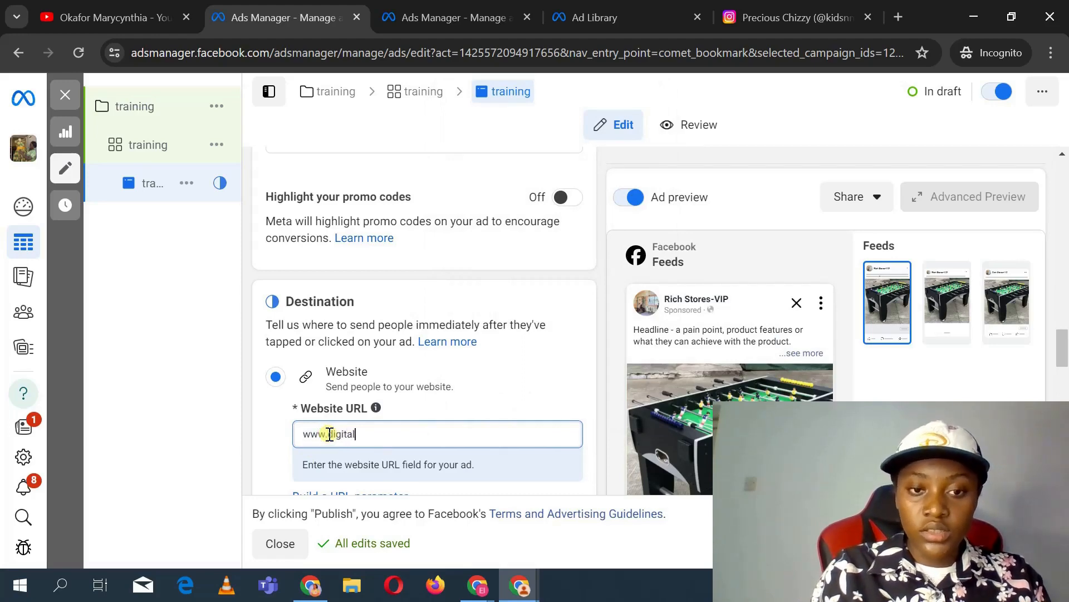
text(cynmth)
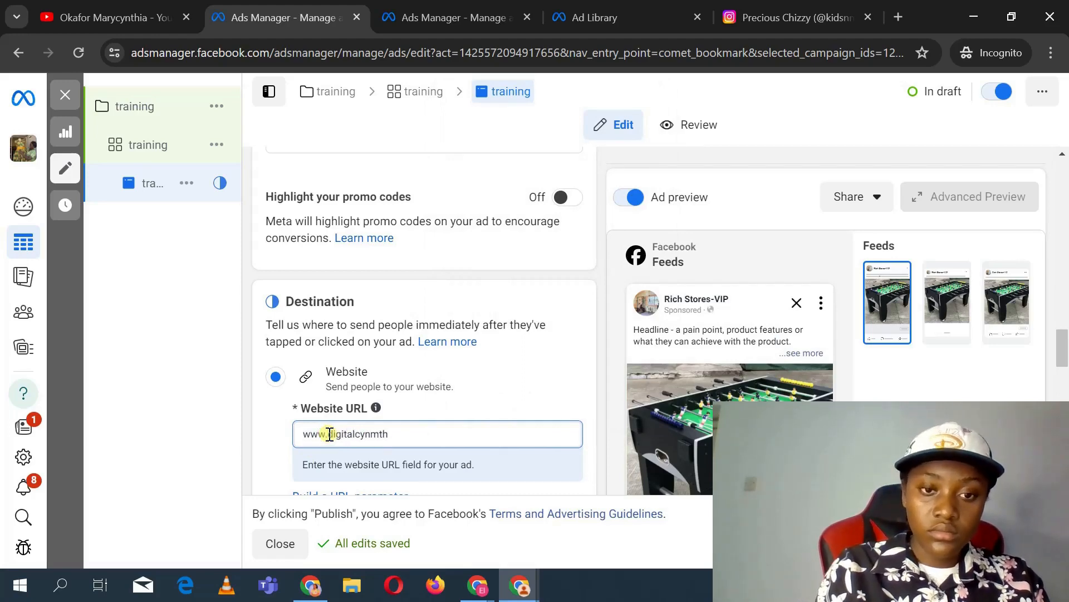
key(BackSpace)
key(BackSpace)
key(BackSpace)
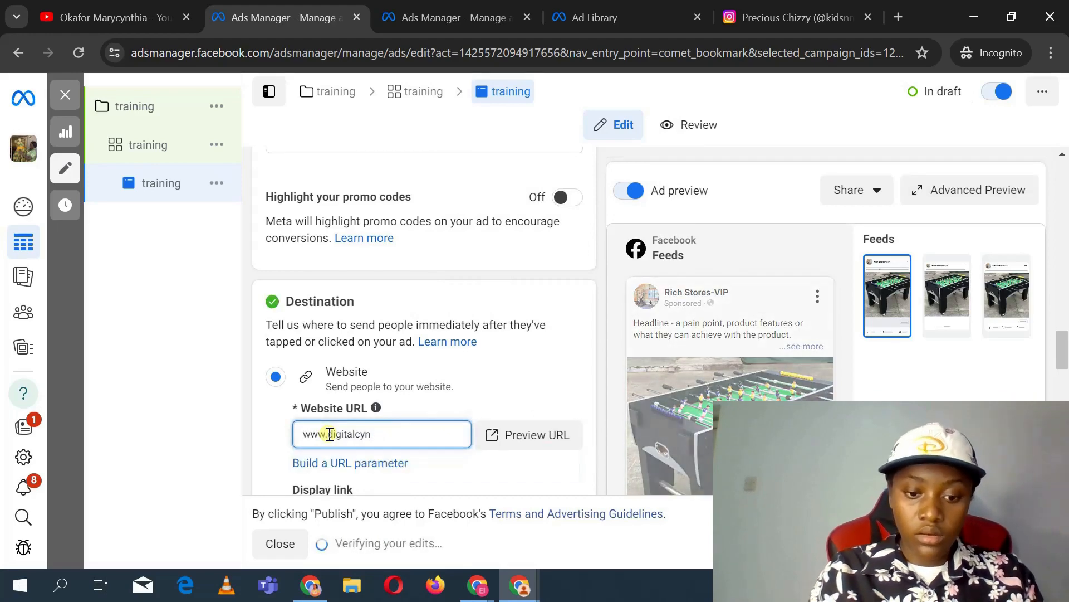
text(thia)
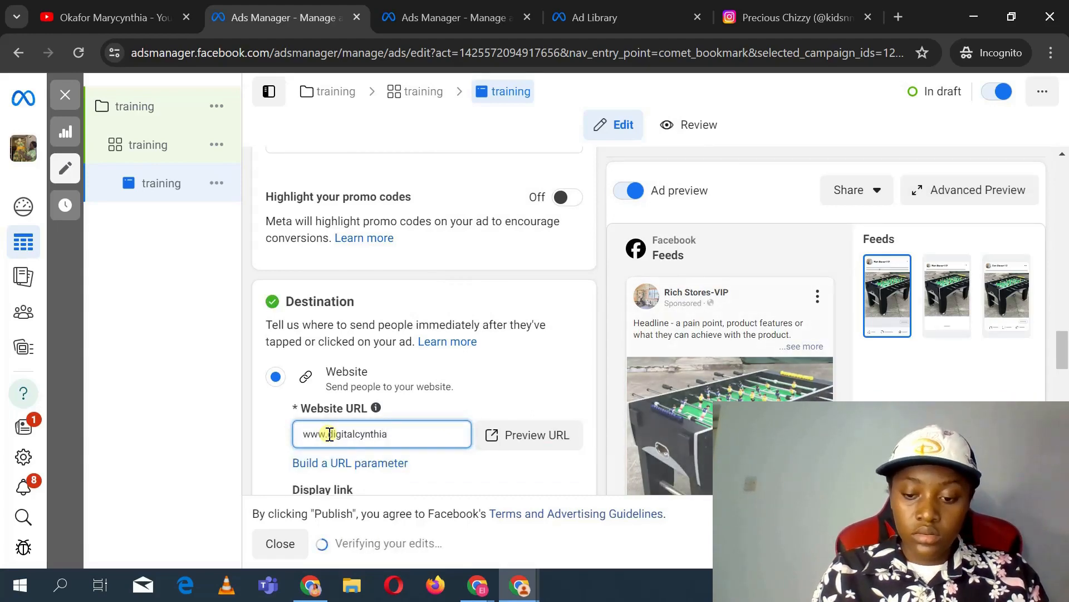
text(.com.ng)
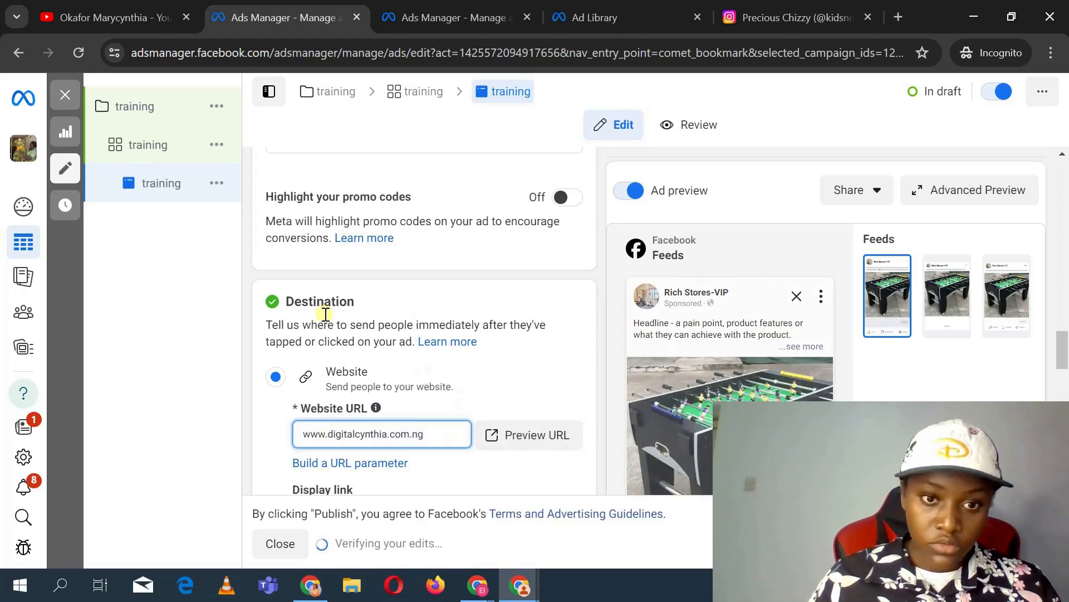
Step: Review the training campaign's name, special ad categories and campaign details
click(173, 108)
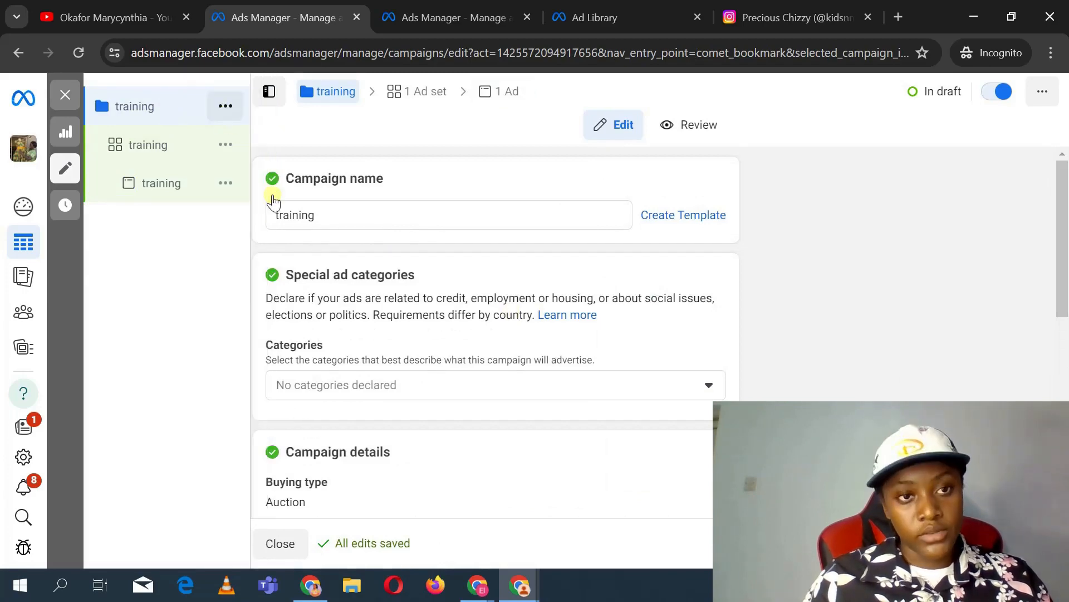
scroll(390, 231, down, 1)
scroll(390, 231, up, 1)
scroll(389, 234, down, 1)
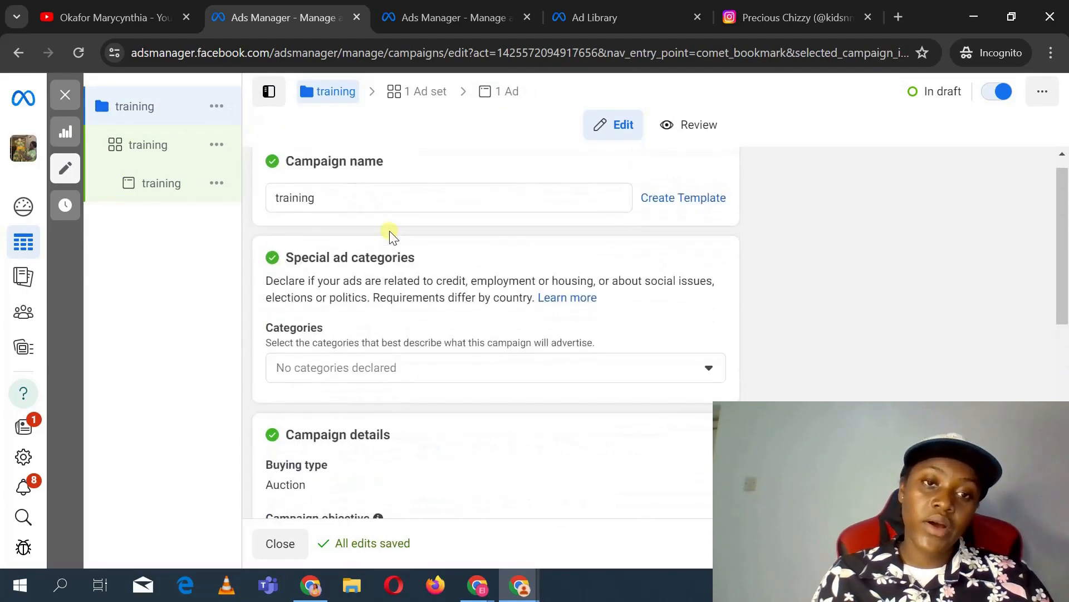
scroll(389, 234, up, 1)
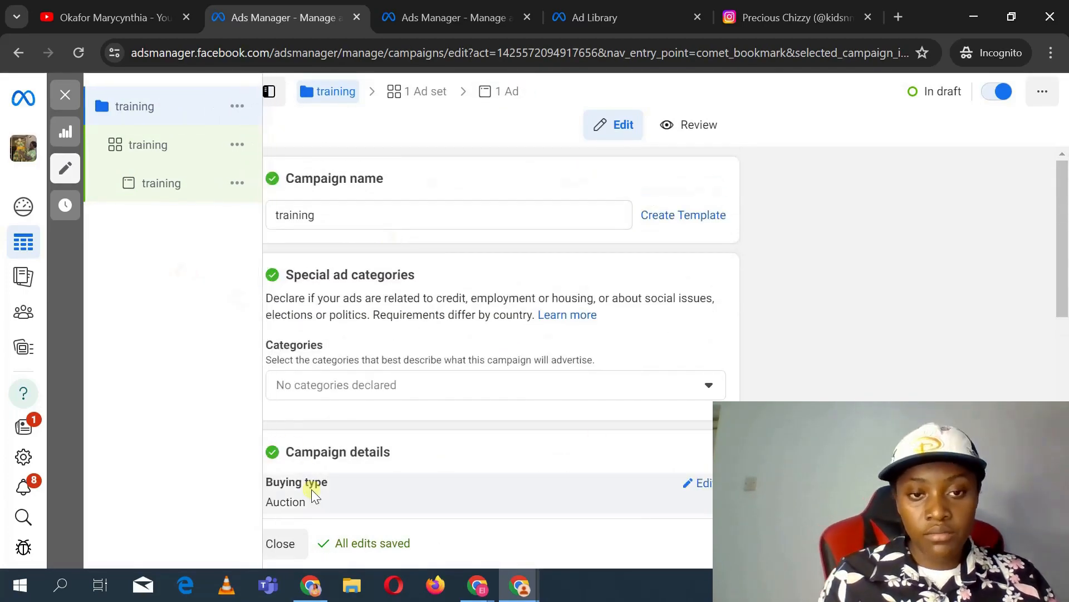
scroll(666, 451, down, 10)
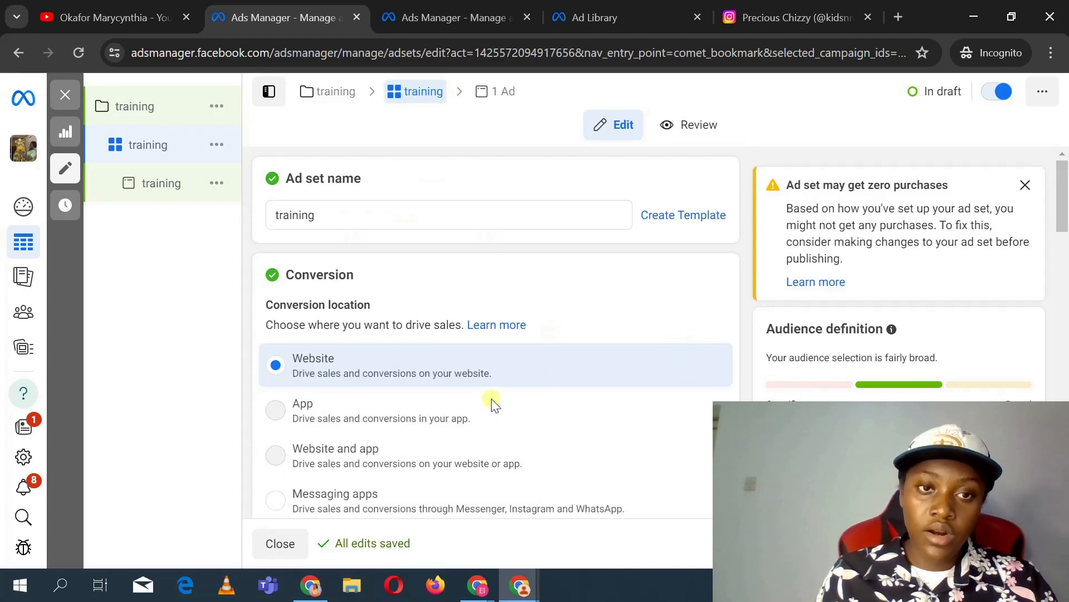
Step: Review the ad set's conversion location, performance goal and conversion event, selecting the amaka pixel
scroll(493, 403, down, 3)
scroll(492, 400, up, 3)
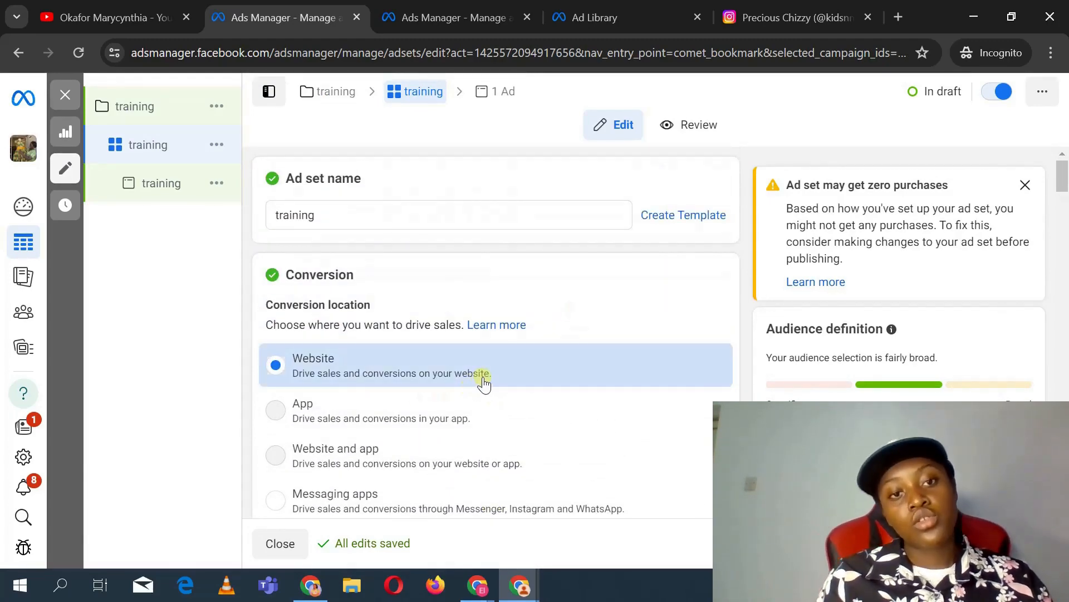
scroll(483, 382, down, 2)
scroll(484, 383, down, 5)
scroll(483, 384, up, 3)
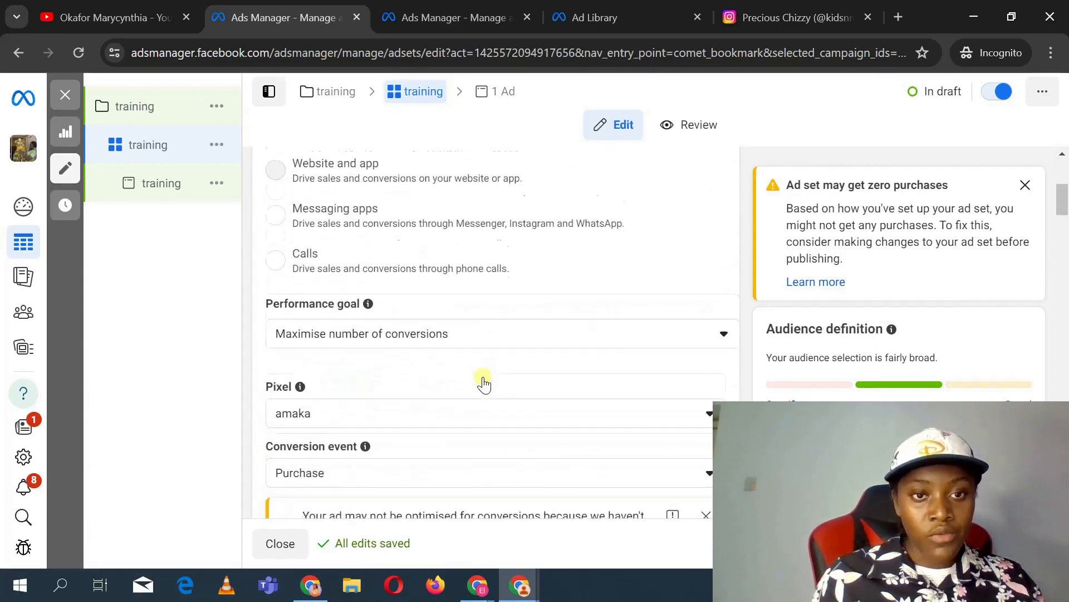
scroll(479, 281, up, 5)
scroll(479, 281, down, 8)
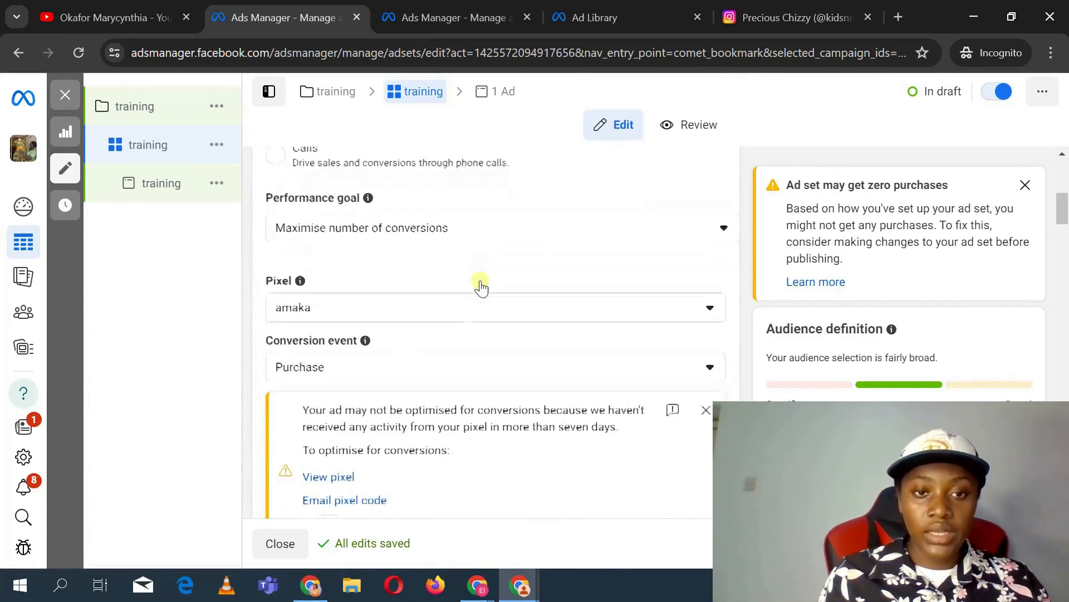
scroll(480, 283, up, 3)
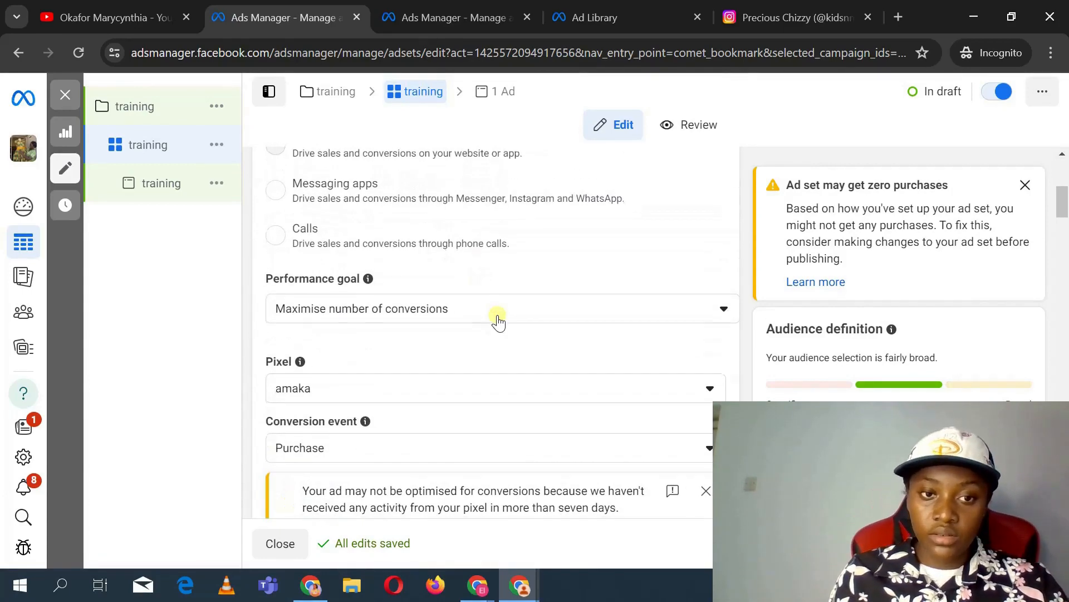
click(537, 400)
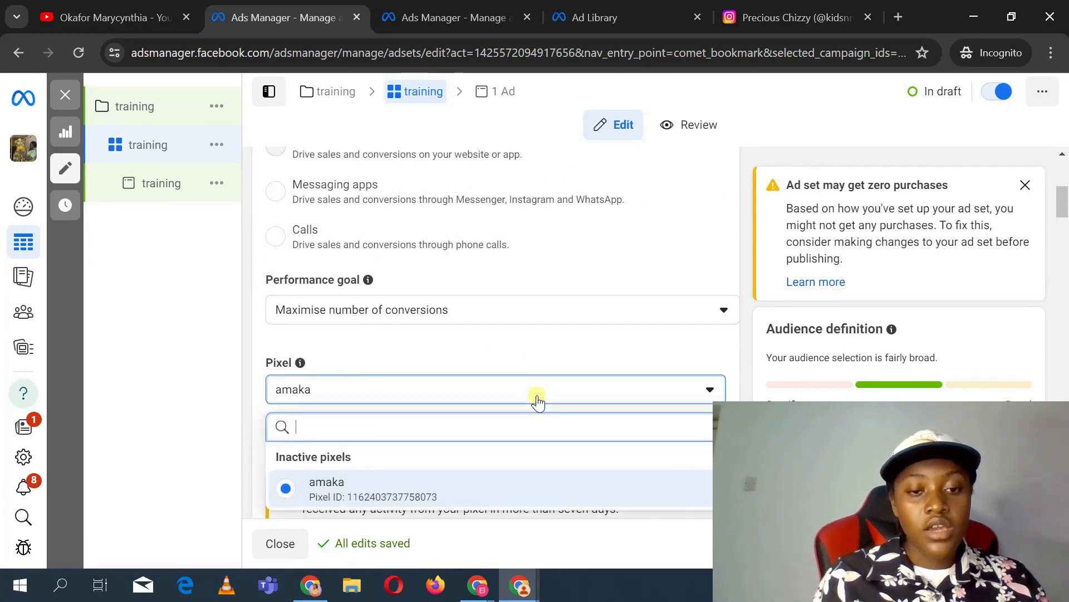
click(506, 489)
scroll(507, 488, down, 1)
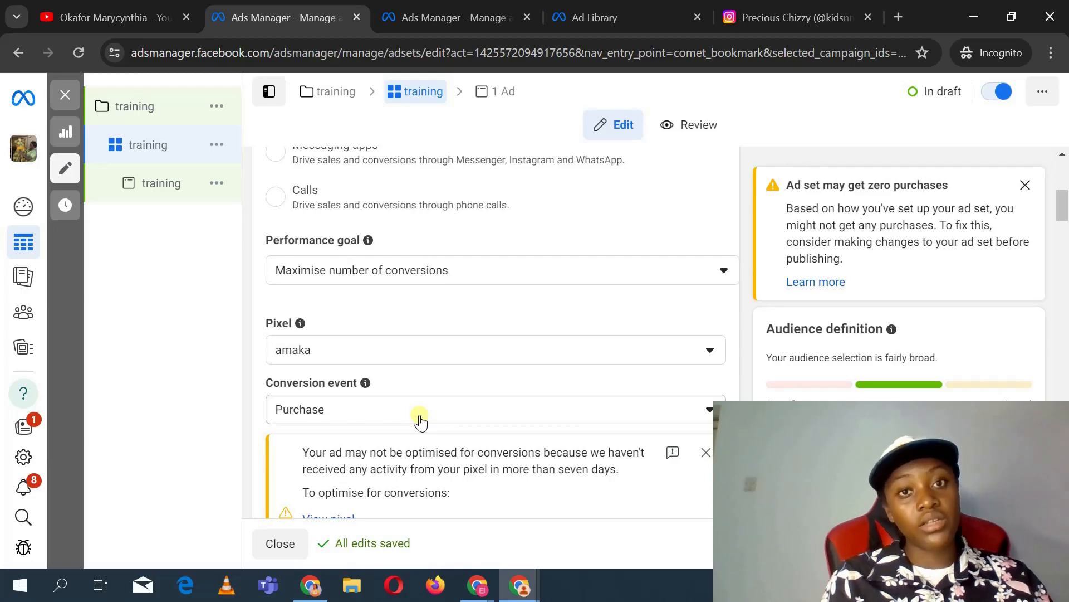
scroll(419, 421, down, 6)
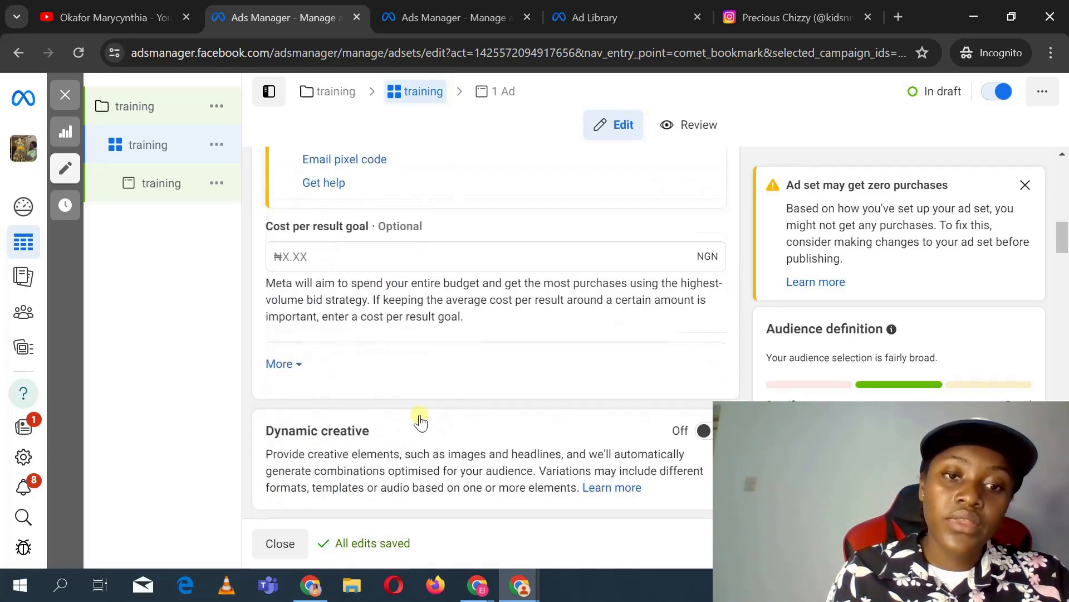
Step: Review the ad set's budget and schedule settings, including budget scheduling and ad scheduling
scroll(420, 421, up, 1)
scroll(420, 422, down, 7)
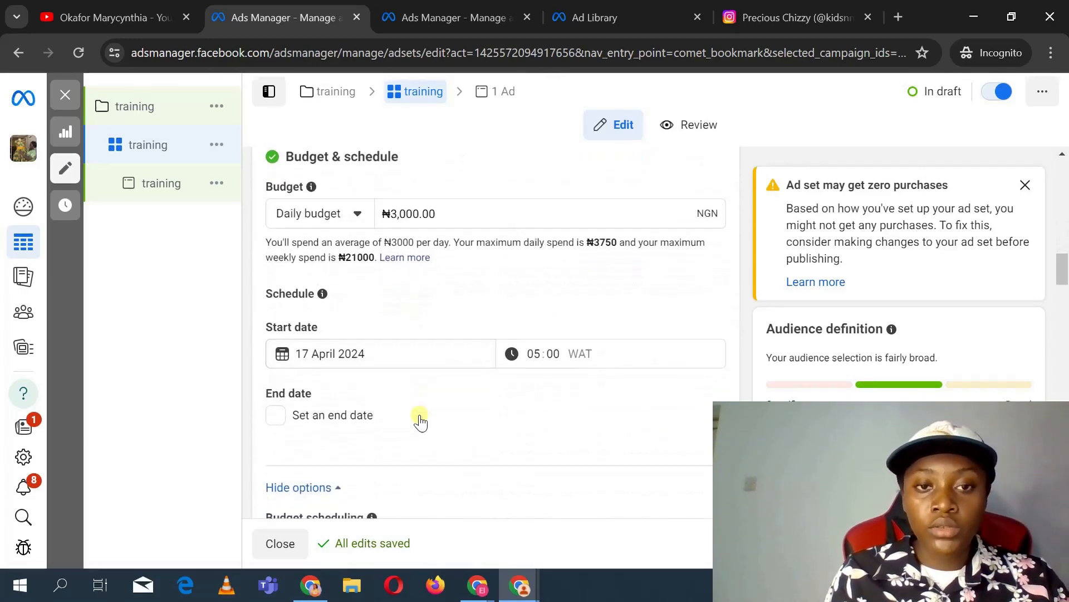
scroll(419, 422, down, 1)
scroll(419, 422, up, 4)
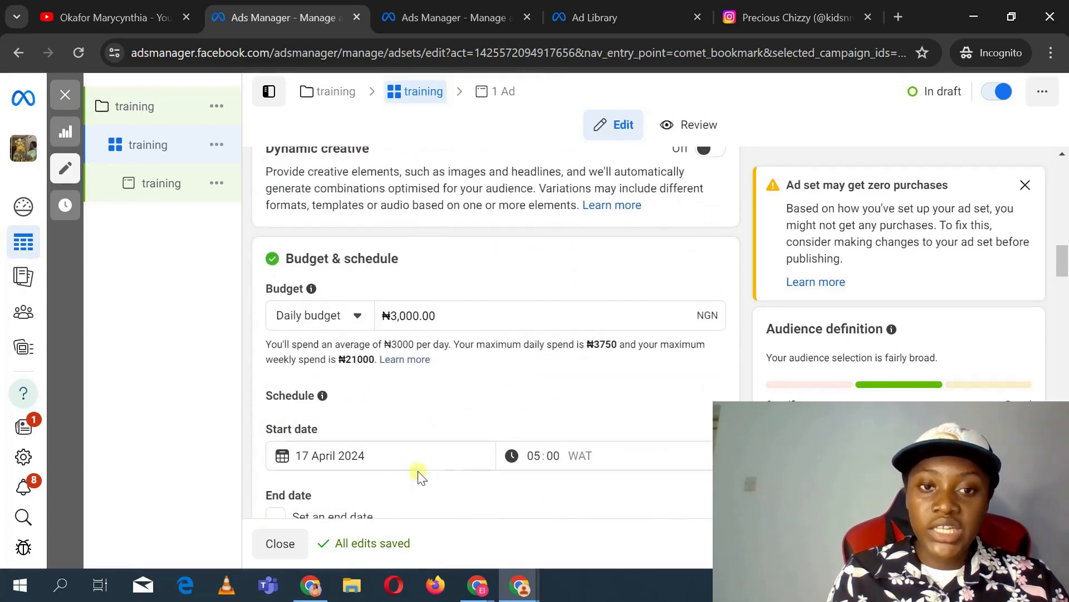
scroll(419, 474, down, 1)
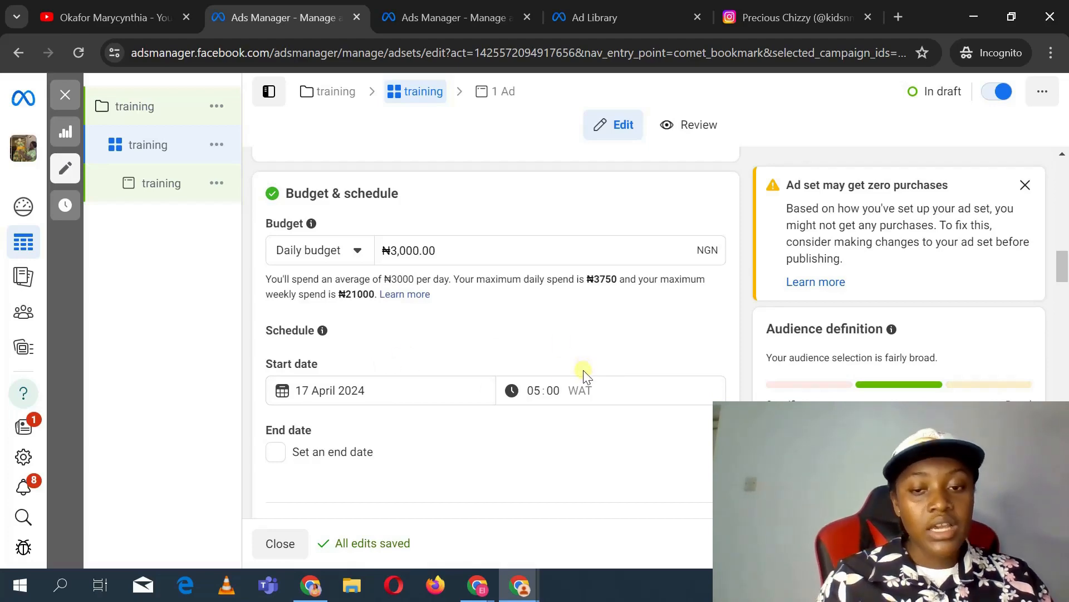
scroll(545, 394, down, 5)
scroll(546, 396, down, 7)
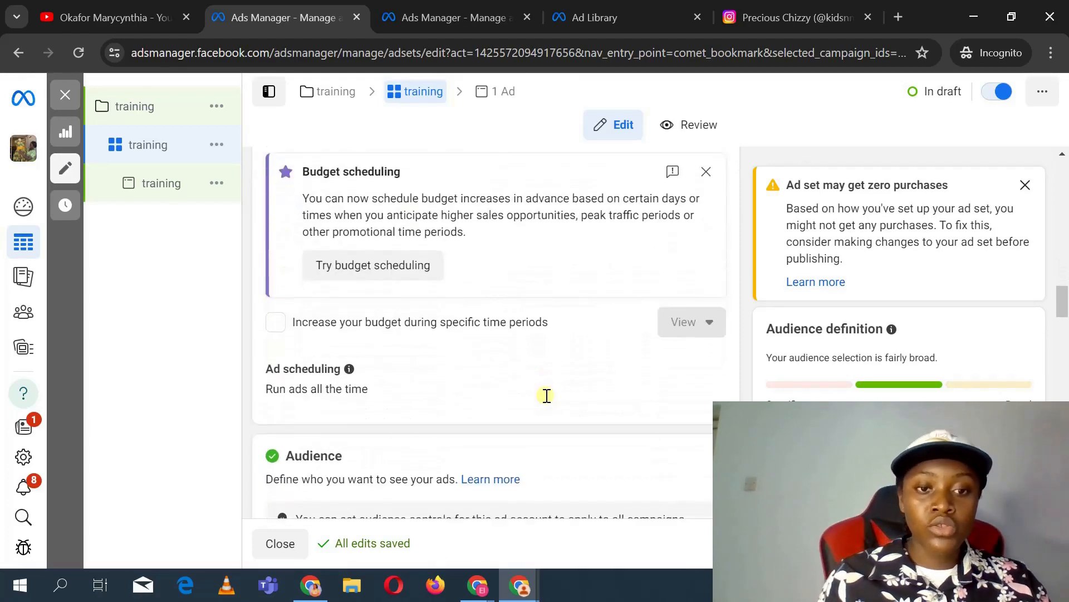
scroll(547, 395, down, 8)
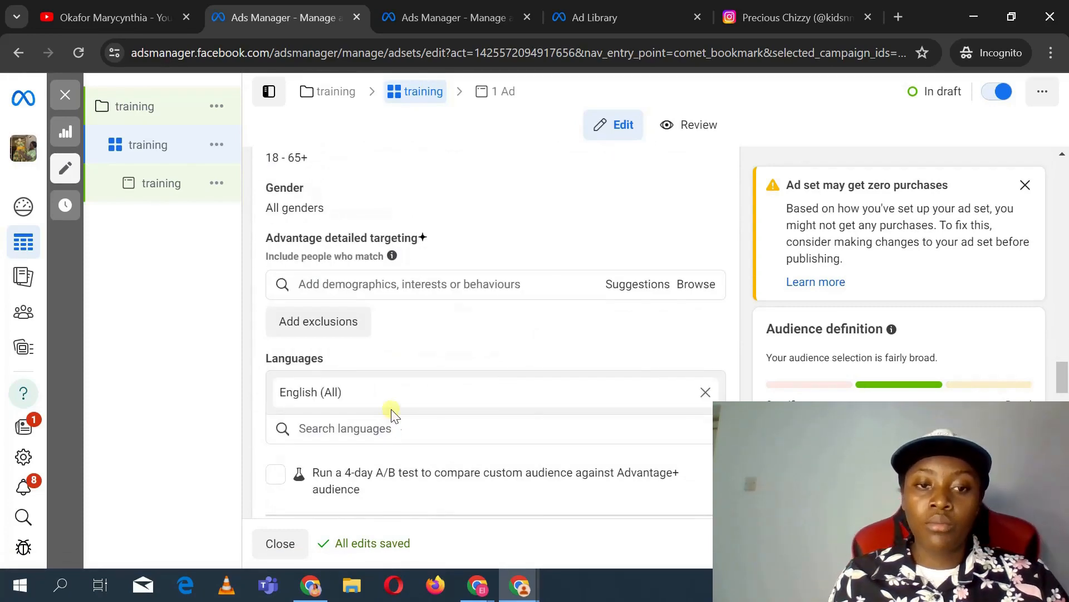
Step: Review the ad set's audience targeting, devices, platforms and placement selections
scroll(372, 333, up, 4)
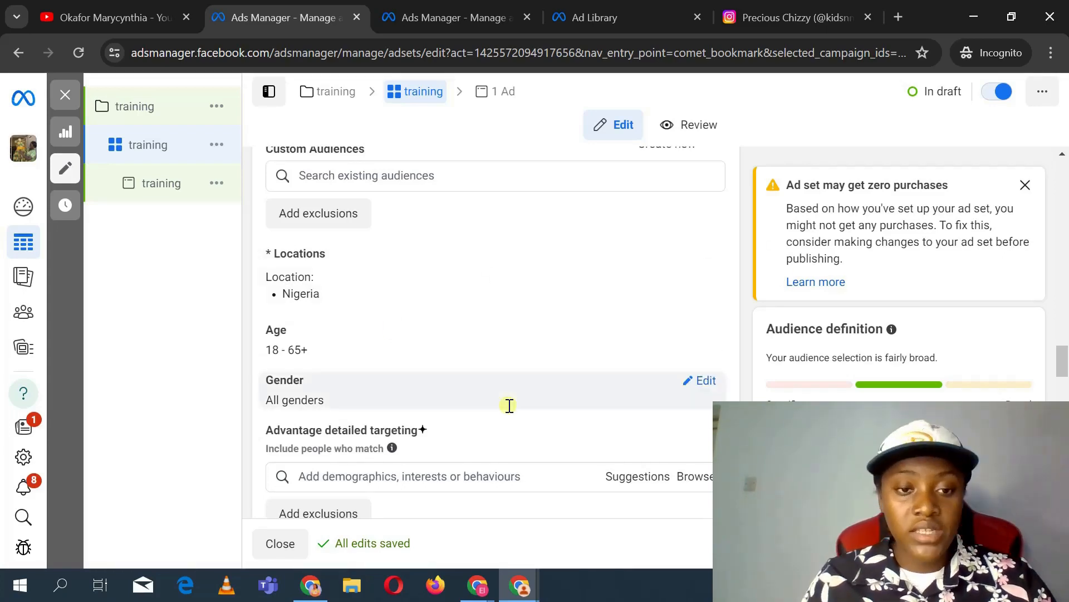
scroll(510, 405, down, 4)
scroll(510, 405, up, 3)
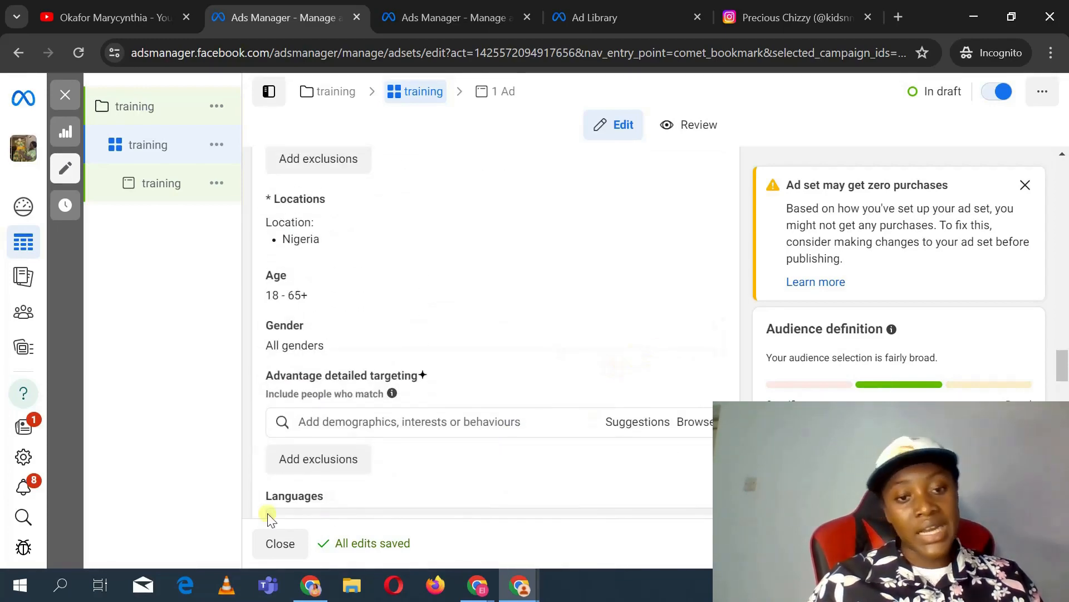
scroll(573, 318, down, 3)
scroll(439, 457, down, 10)
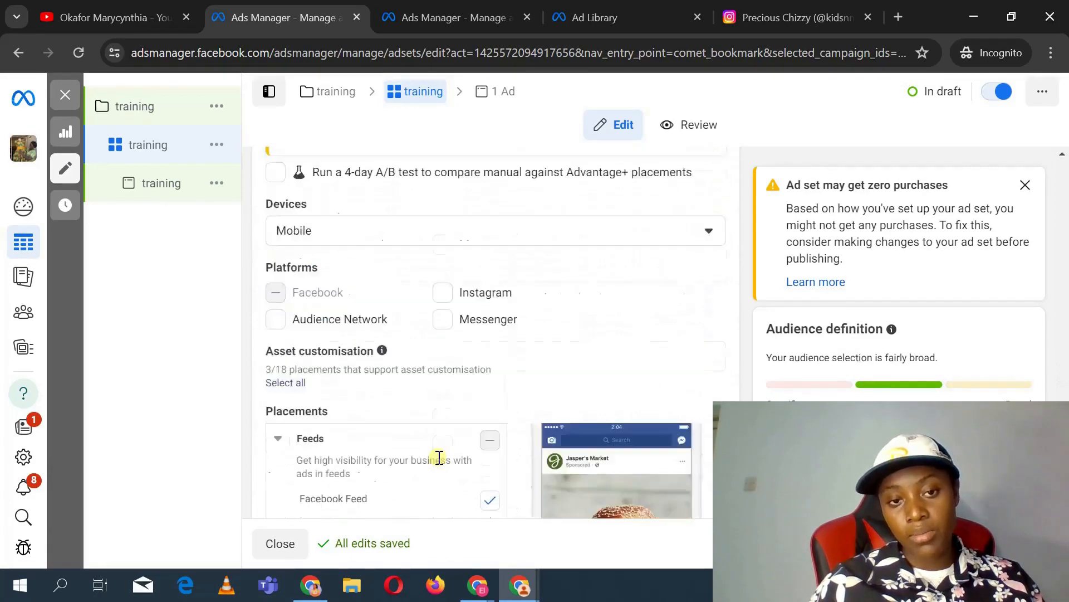
scroll(440, 457, up, 1)
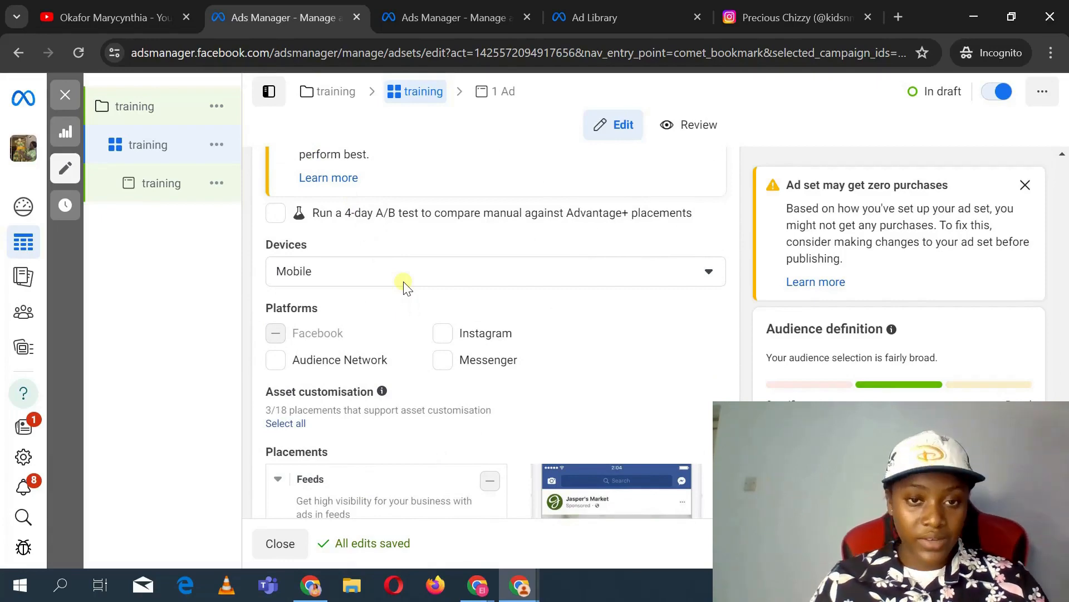
scroll(403, 282, down, 5)
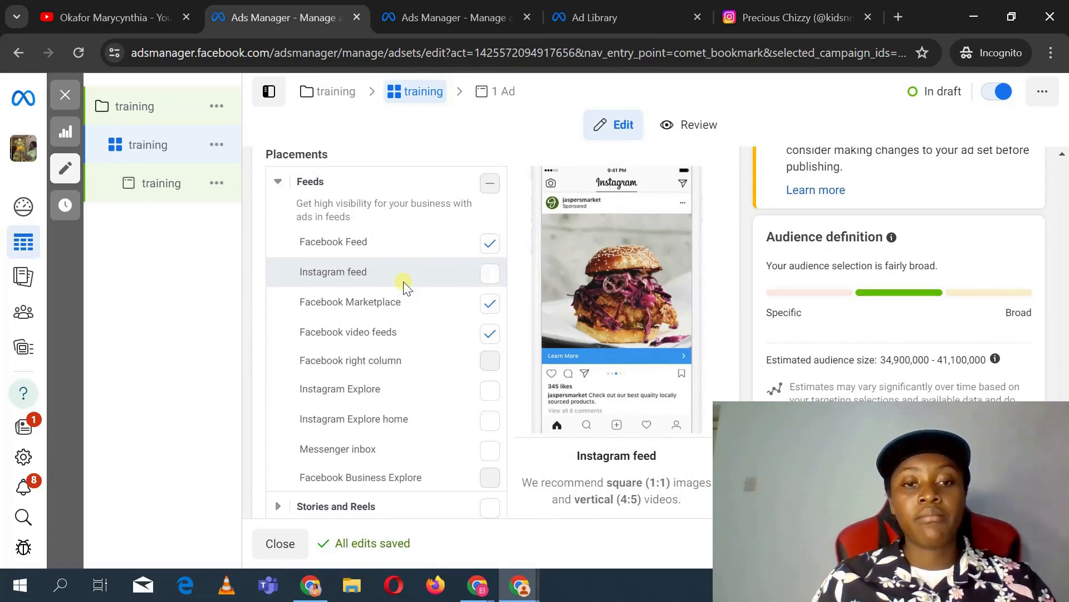
scroll(403, 282, down, 6)
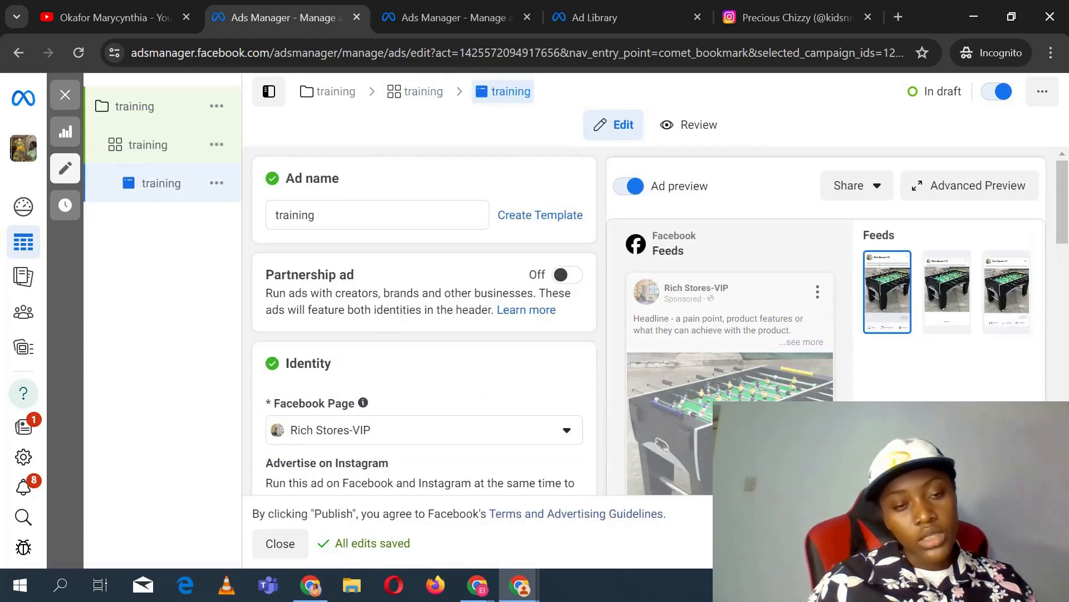
Step: Review the ad's identity, creative text and call-to-action options, keeping Order now as the call to action
scroll(473, 374, down, 7)
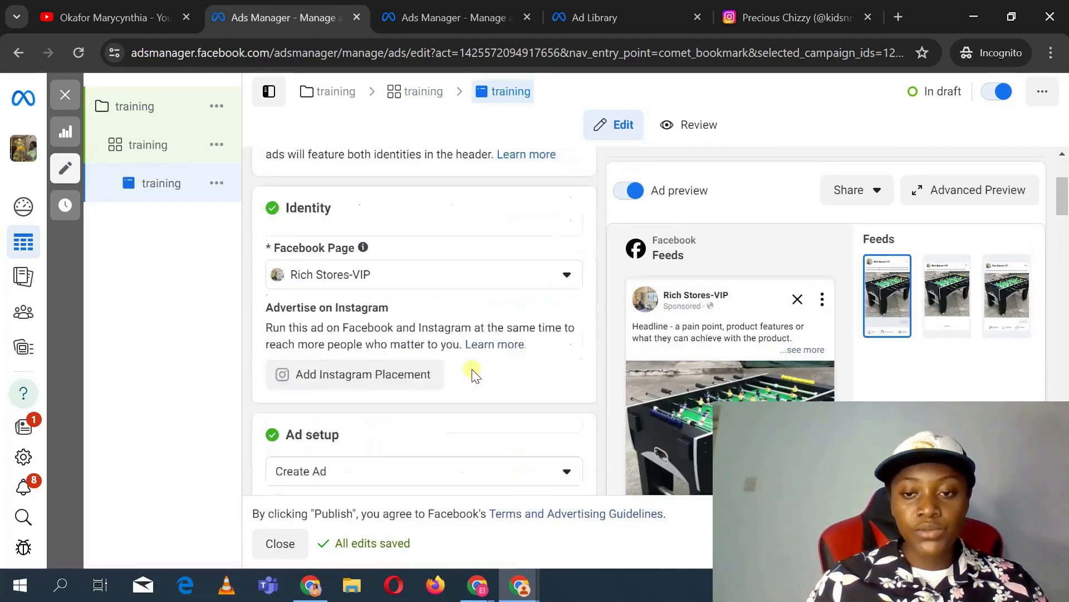
scroll(472, 374, down, 12)
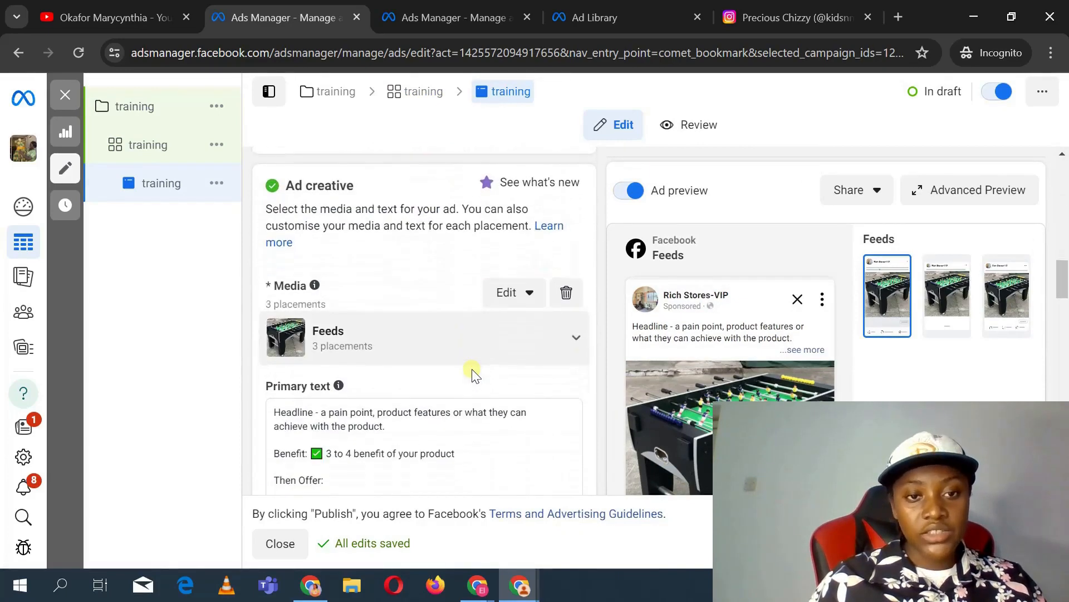
scroll(472, 374, down, 8)
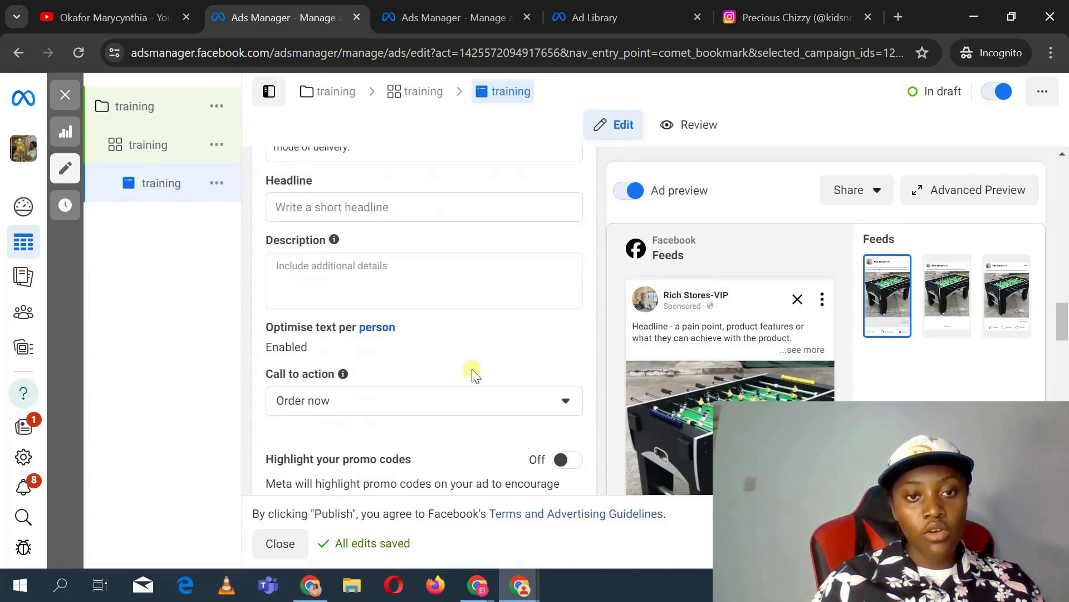
scroll(473, 349, up, 1)
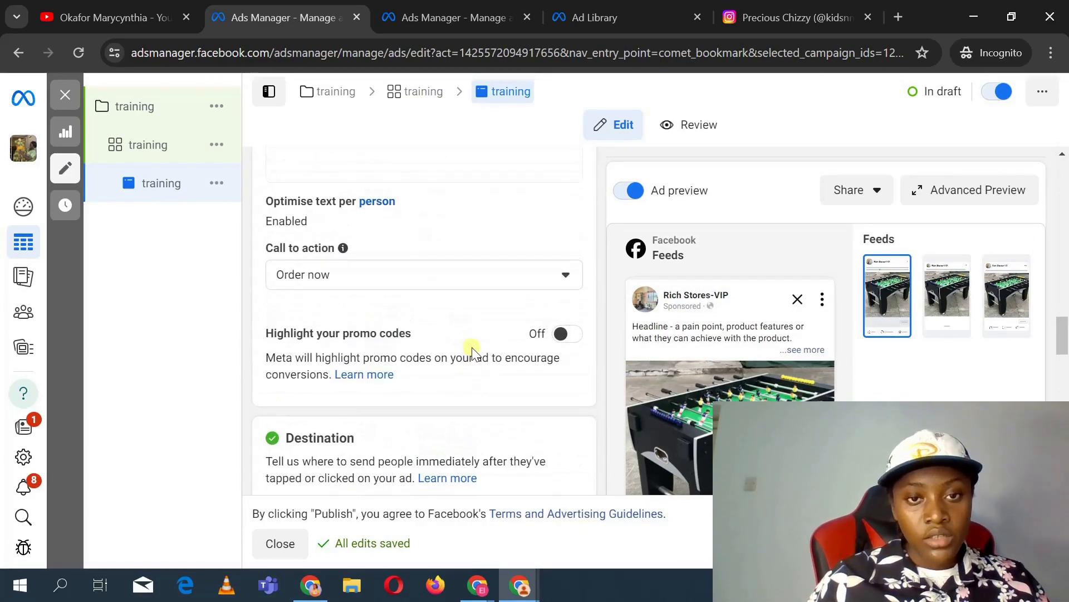
click(380, 270)
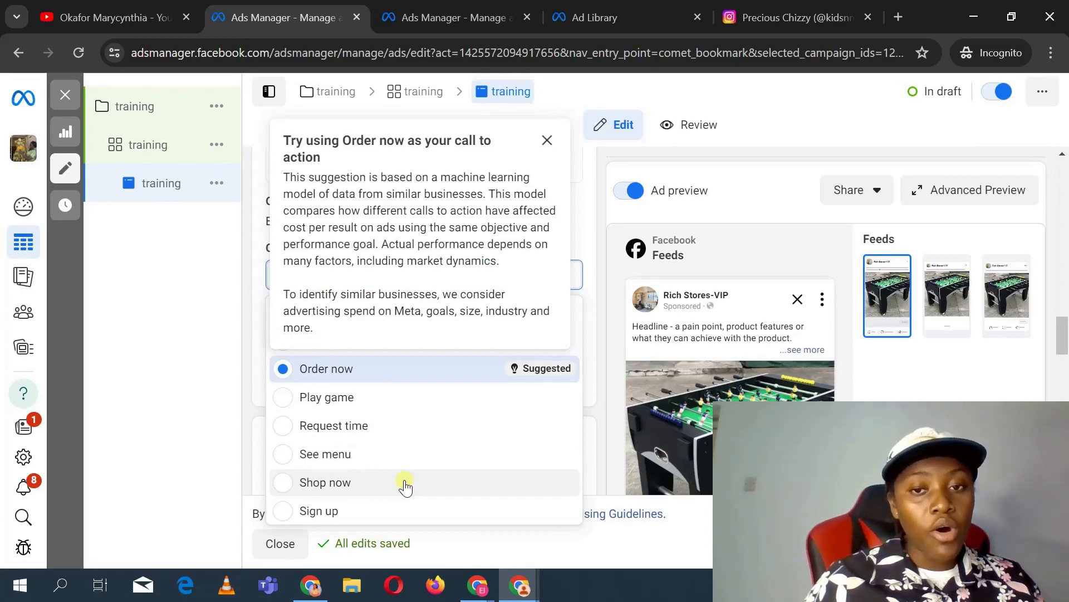
click(593, 214)
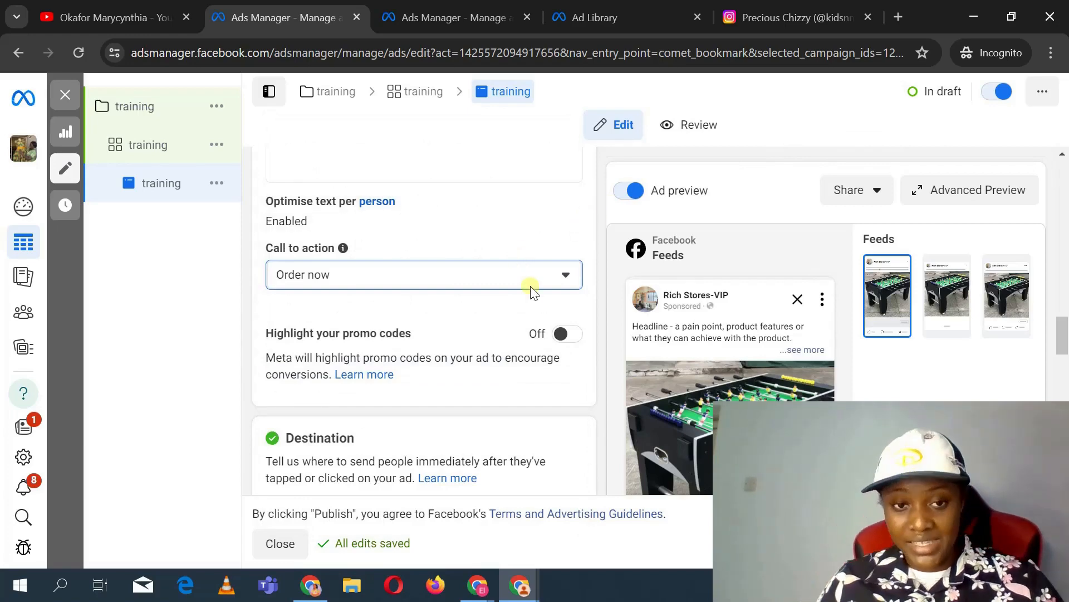
Step: Review the ad's destination, browser add-ons and tracking settings, then switch to the YouTube channel tab
scroll(532, 290, down, 4)
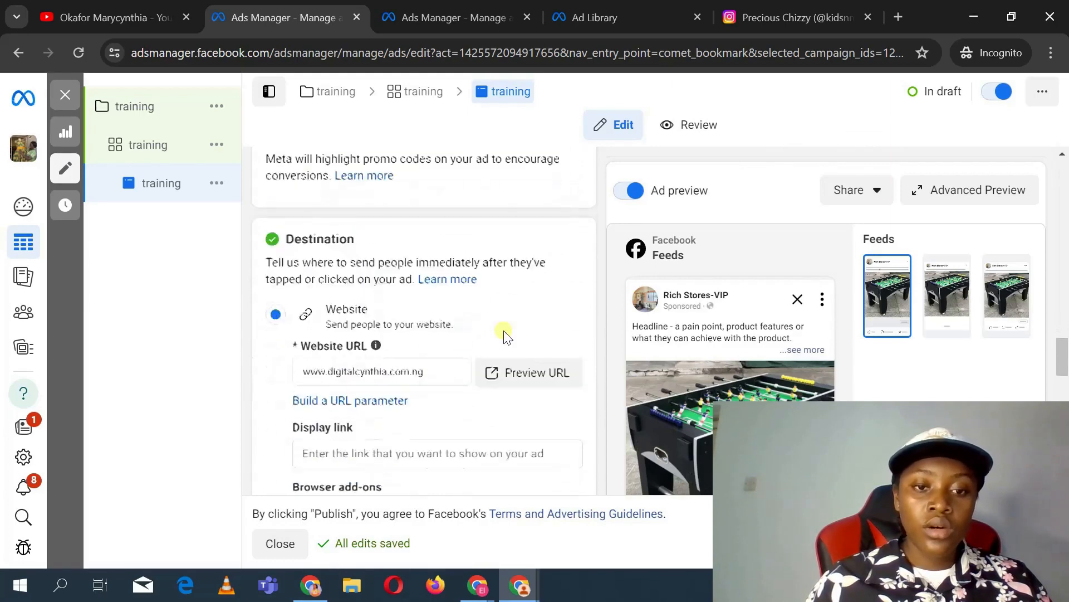
scroll(368, 363, down, 9)
scroll(368, 365, up, 3)
scroll(368, 363, up, 1)
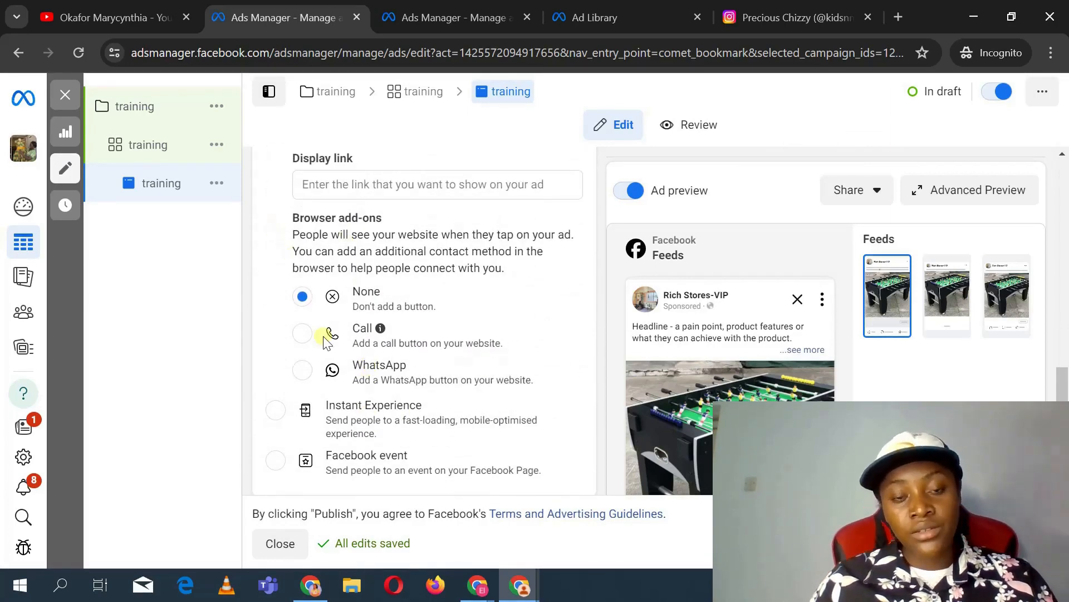
scroll(325, 337, down, 8)
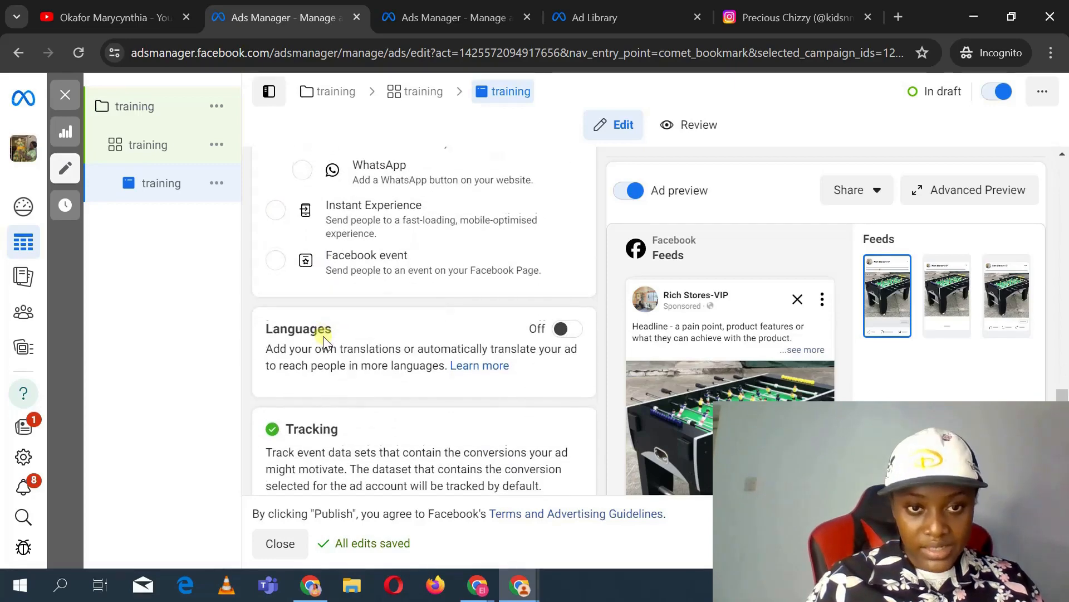
scroll(323, 336, down, 1)
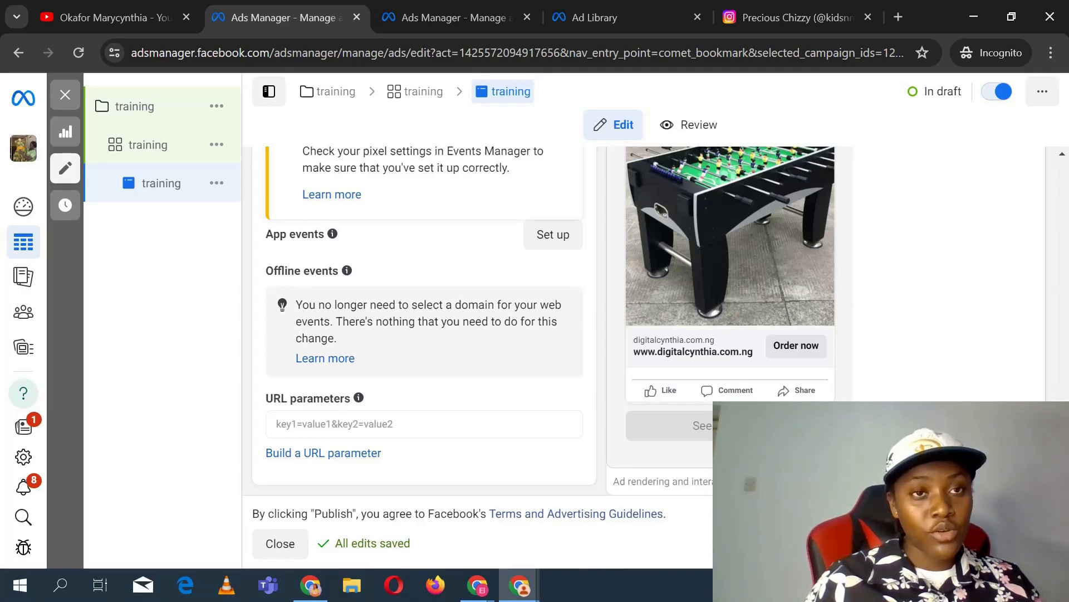
click(89, 10)
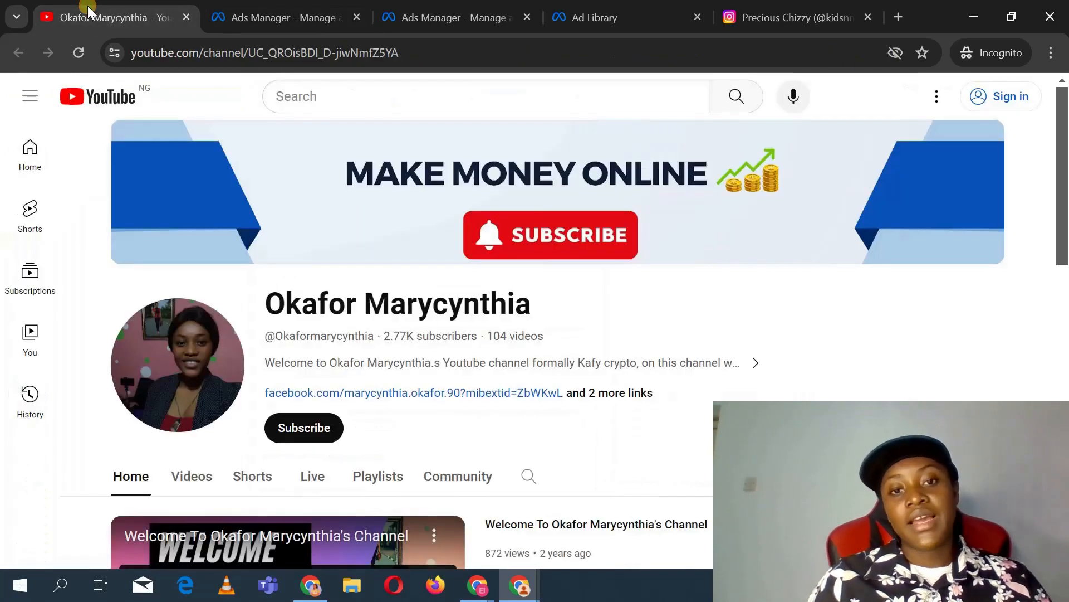